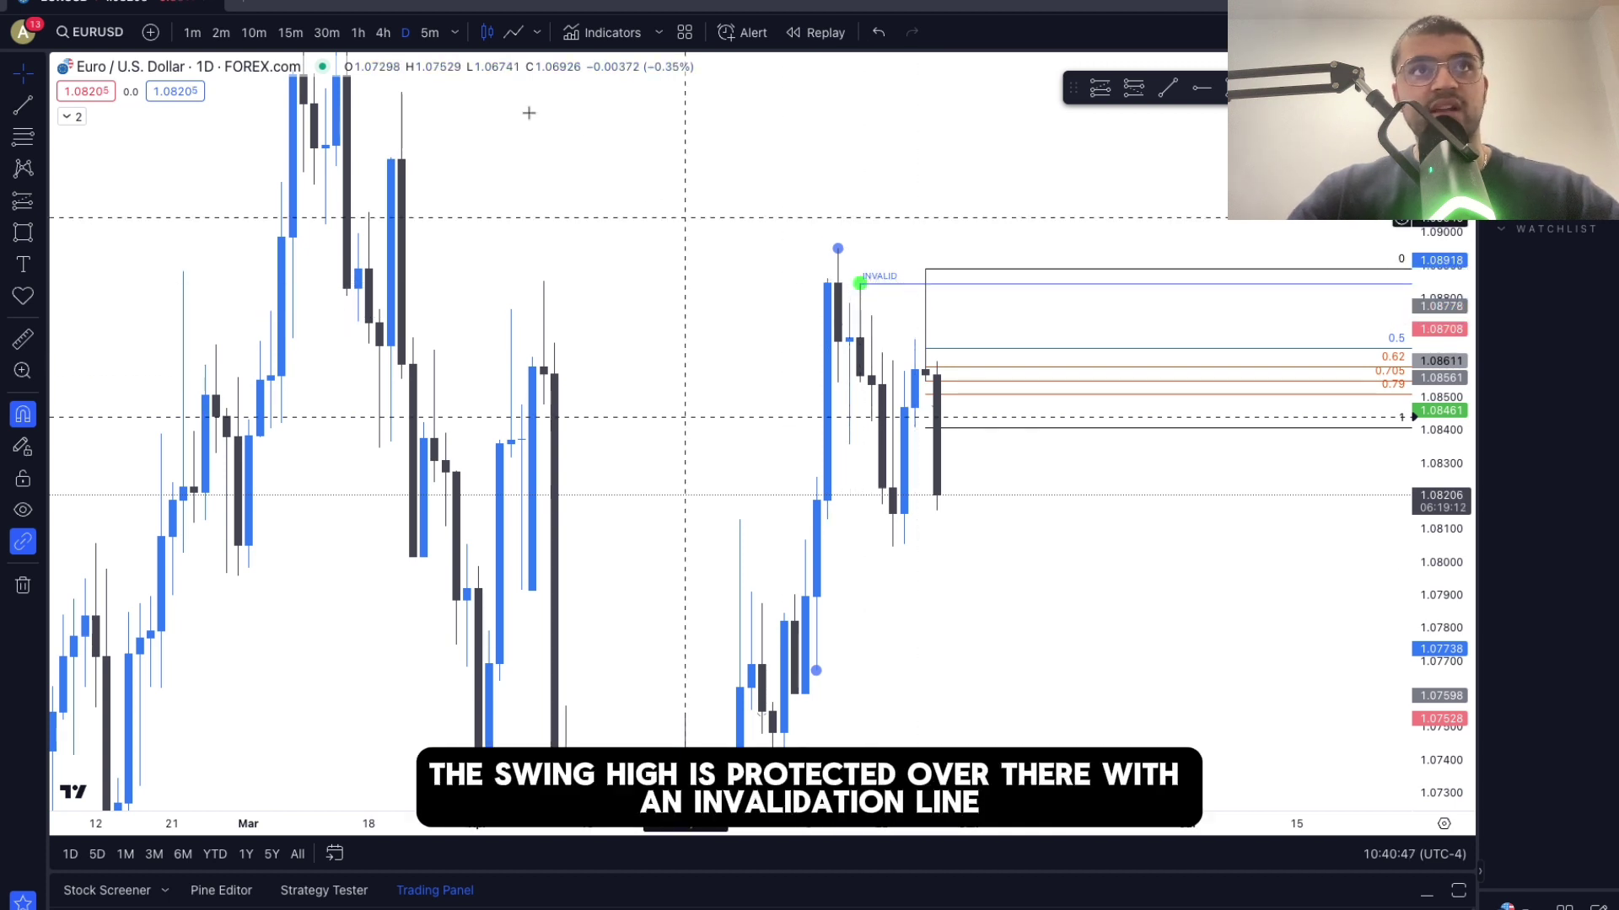
- Compare the EURUSD price structure on the 4-hour, 5-minute and daily timeframes
{"action": "left_click", "coordinate": [382, 32]}
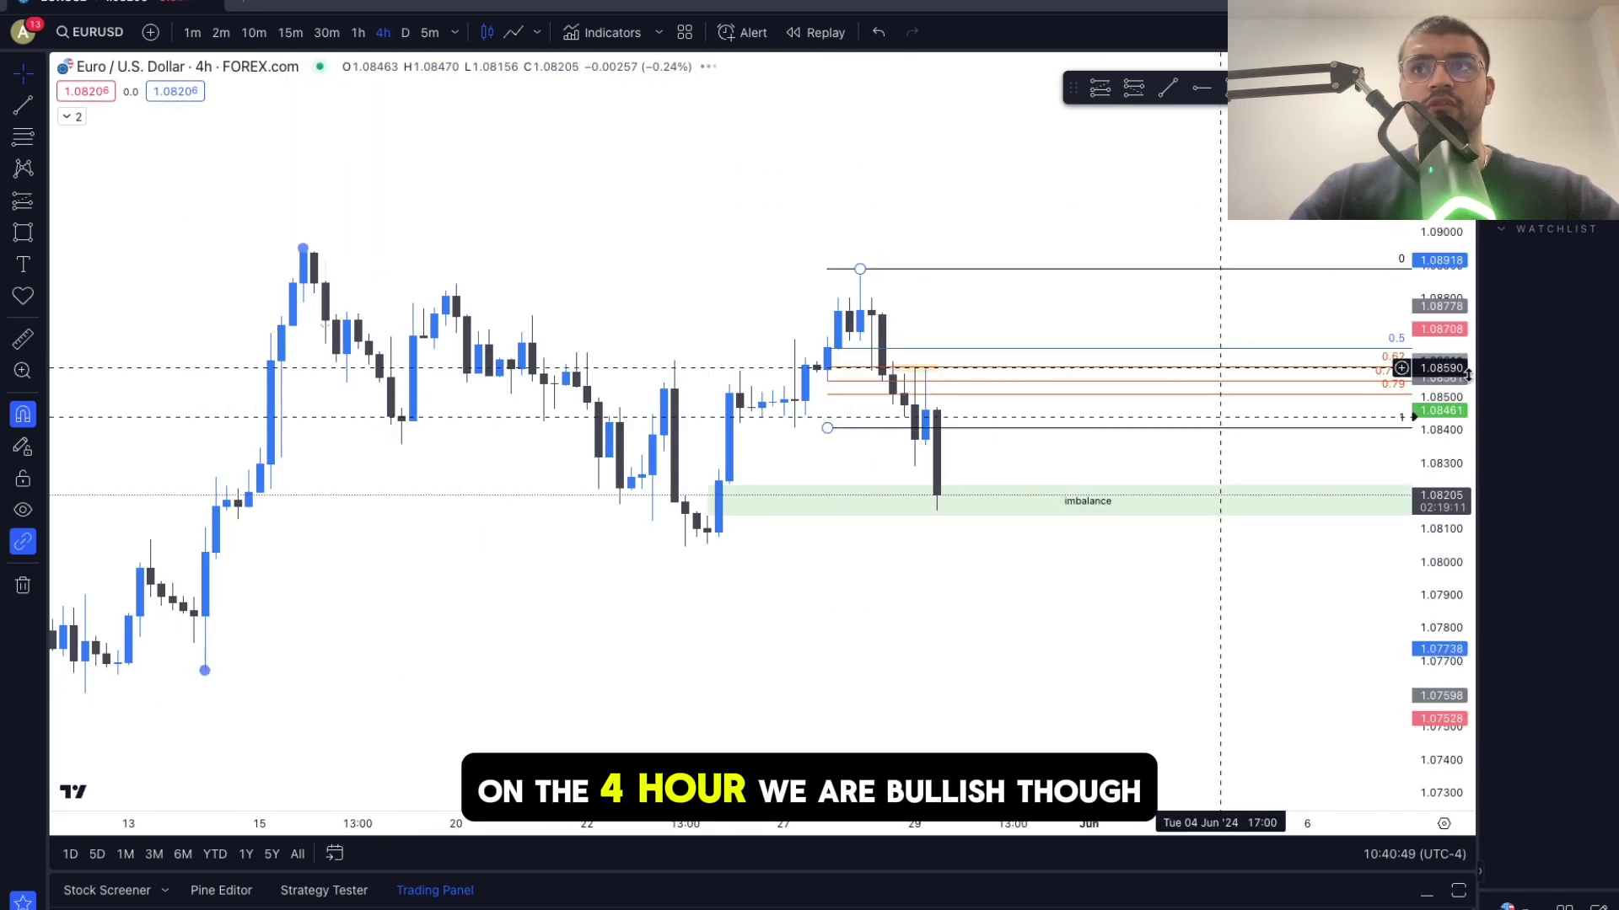
{"action": "scroll", "coordinate": [1459, 375], "scroll_direction": "up", "scroll_amount": 2}
{"action": "scroll", "coordinate": [707, 477], "scroll_direction": "down", "scroll_amount": 2}
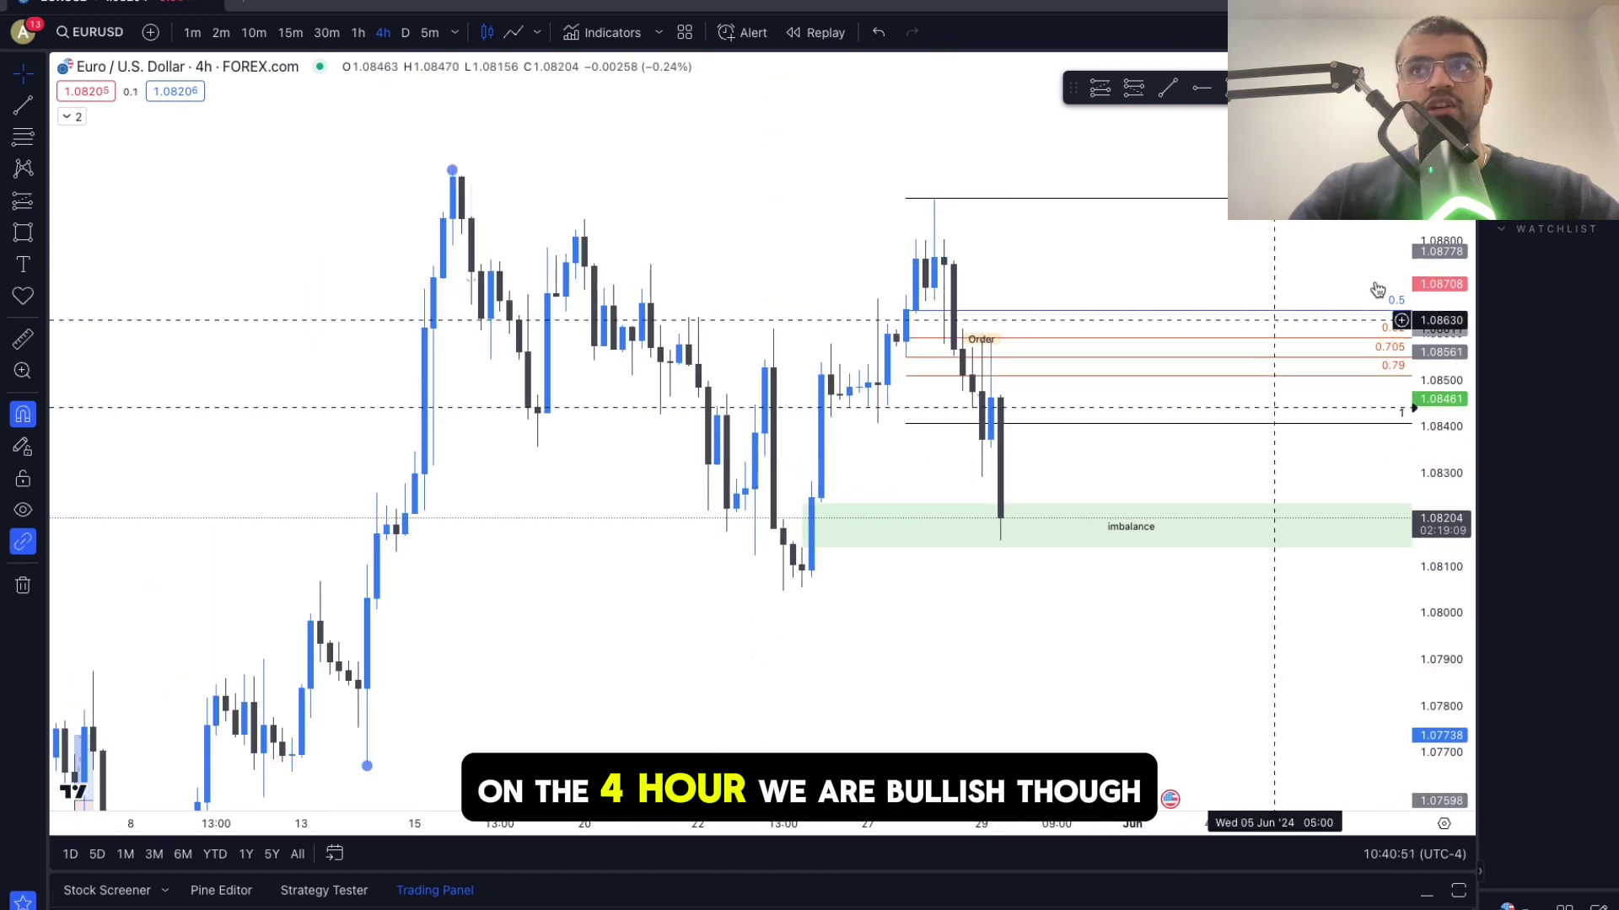
{"action": "left_click_drag", "start_coordinate": [1431, 225], "coordinate": [1432, 311]}
{"action": "left_click_drag", "start_coordinate": [554, 275], "coordinate": [551, 312]}
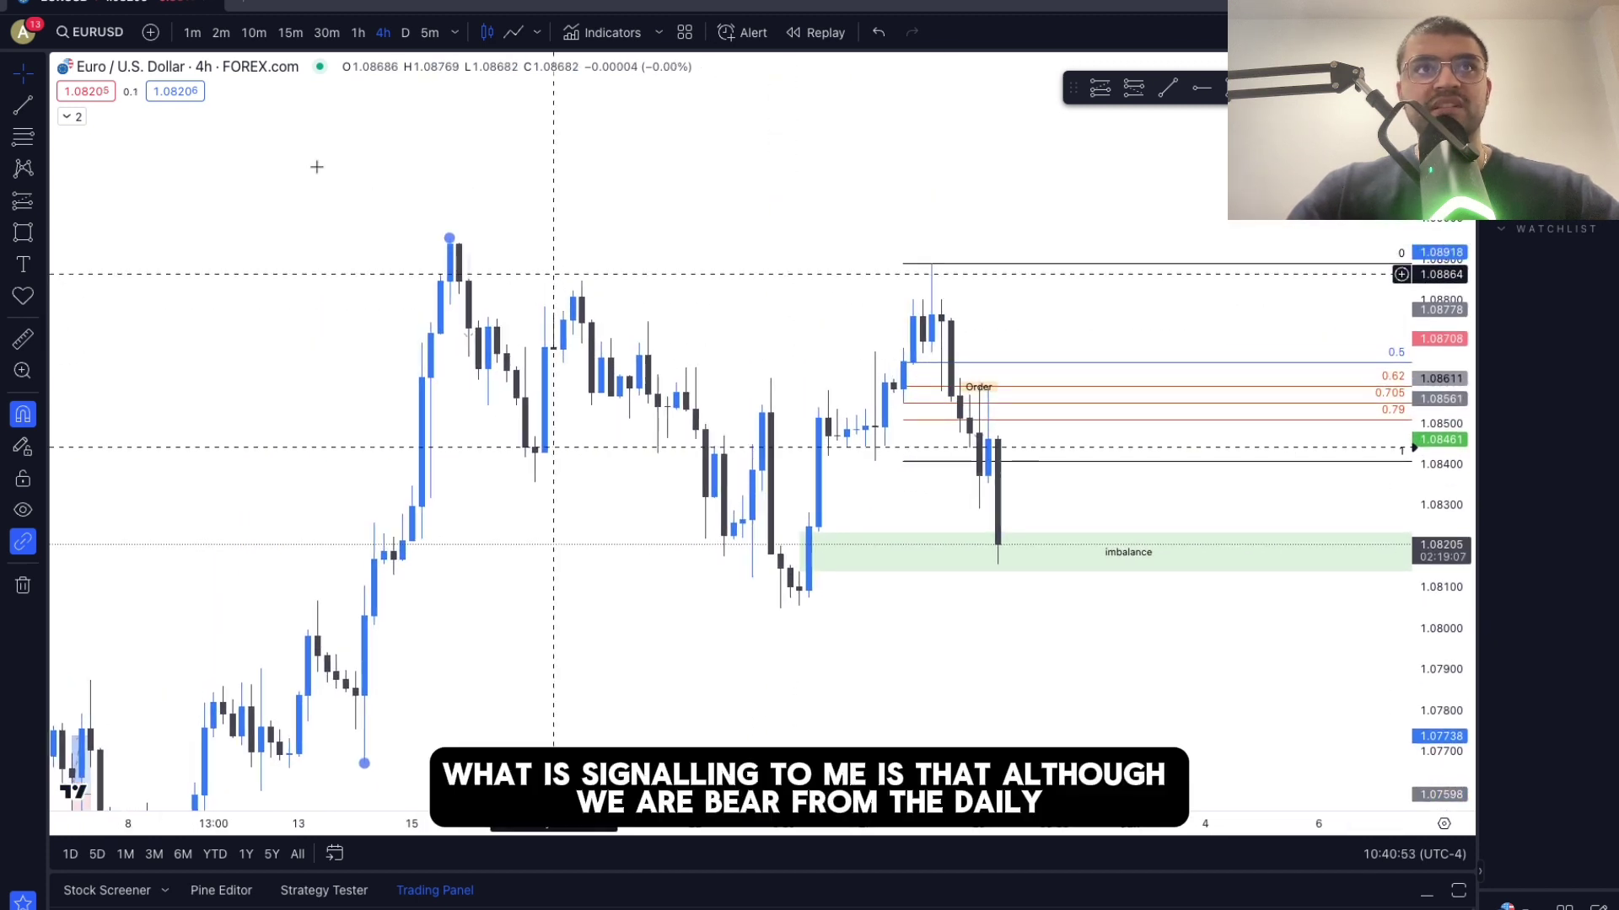
{"action": "left_click", "coordinate": [429, 32]}
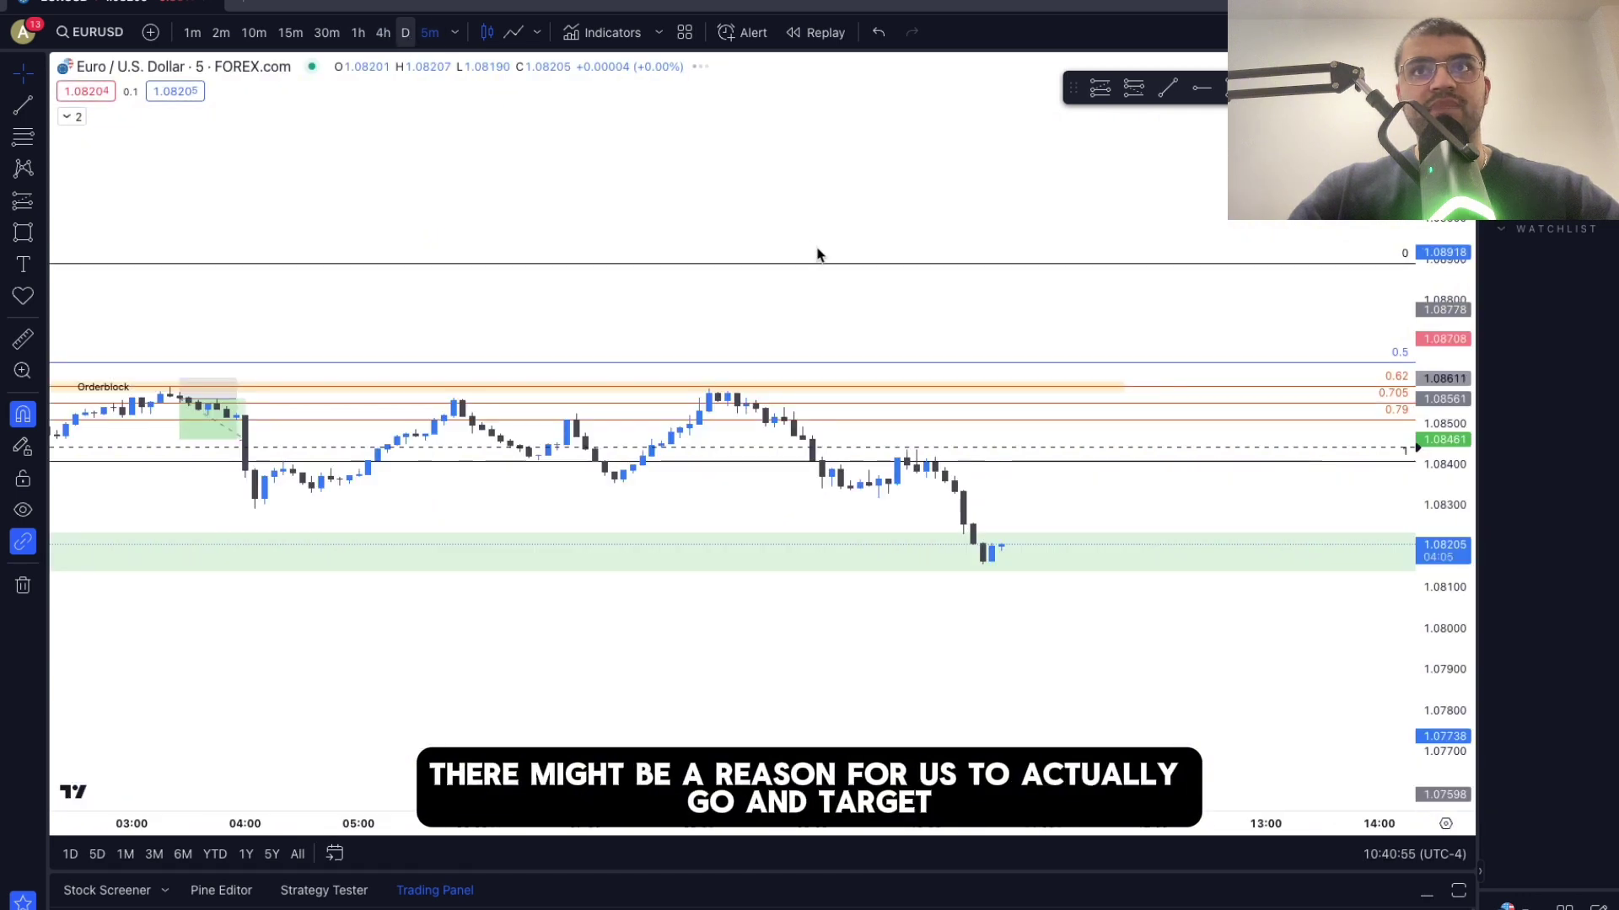
{"action": "left_click", "coordinate": [406, 32]}
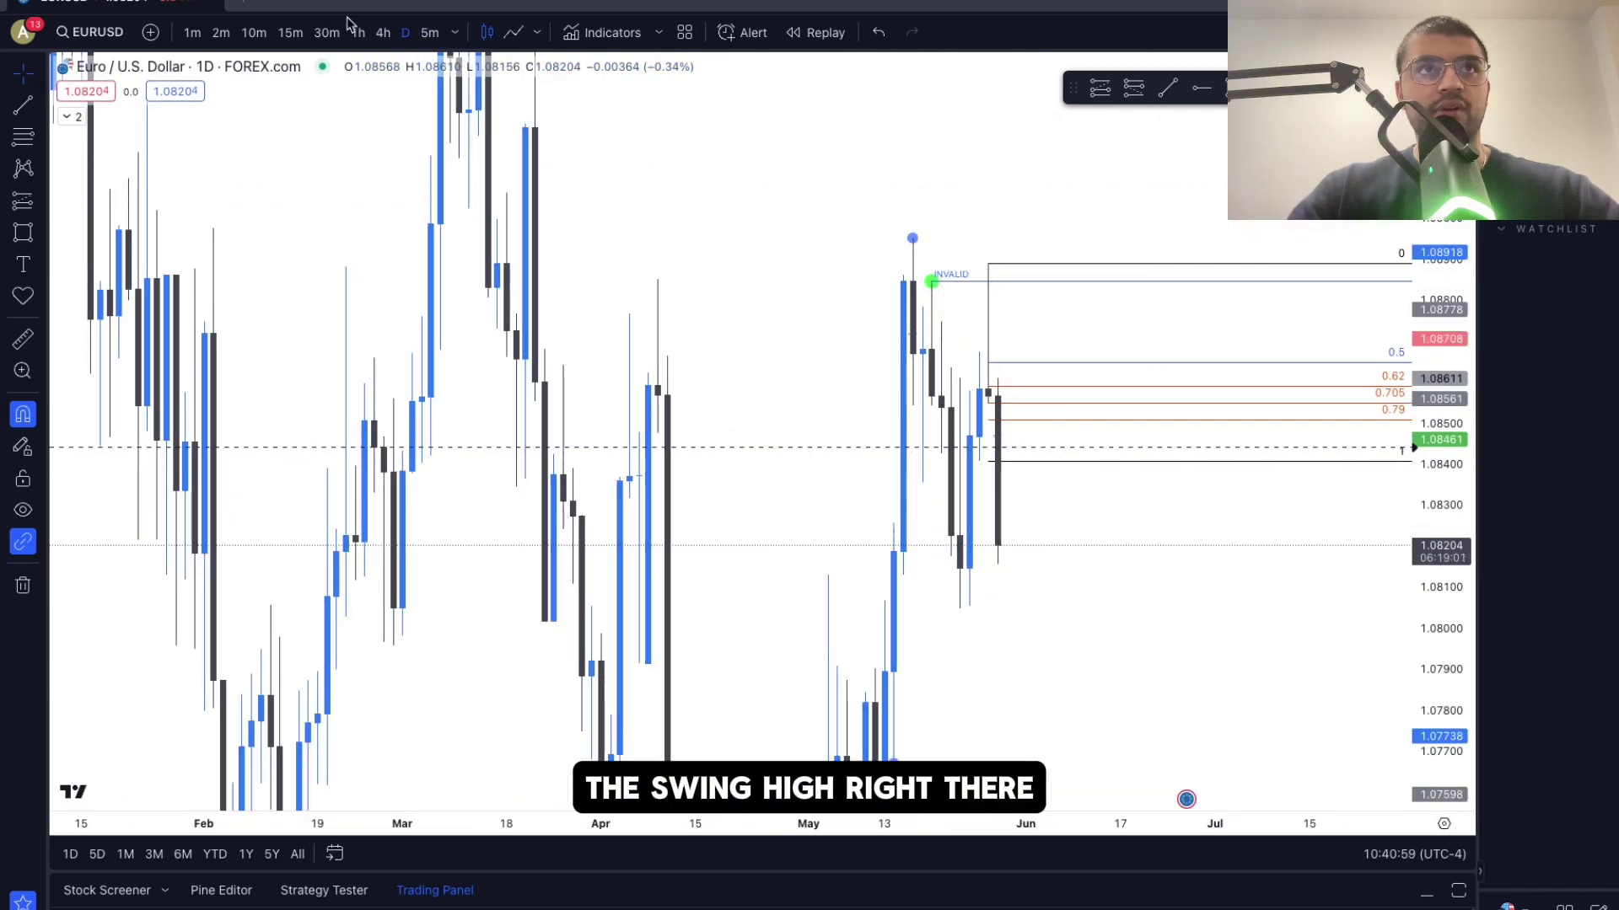
- On the 4-hour timeframe, draw a Fibonacci retracement from the swing low at about 1.07670 up to the mid-May swing high
{"action": "left_click", "coordinate": [382, 34]}
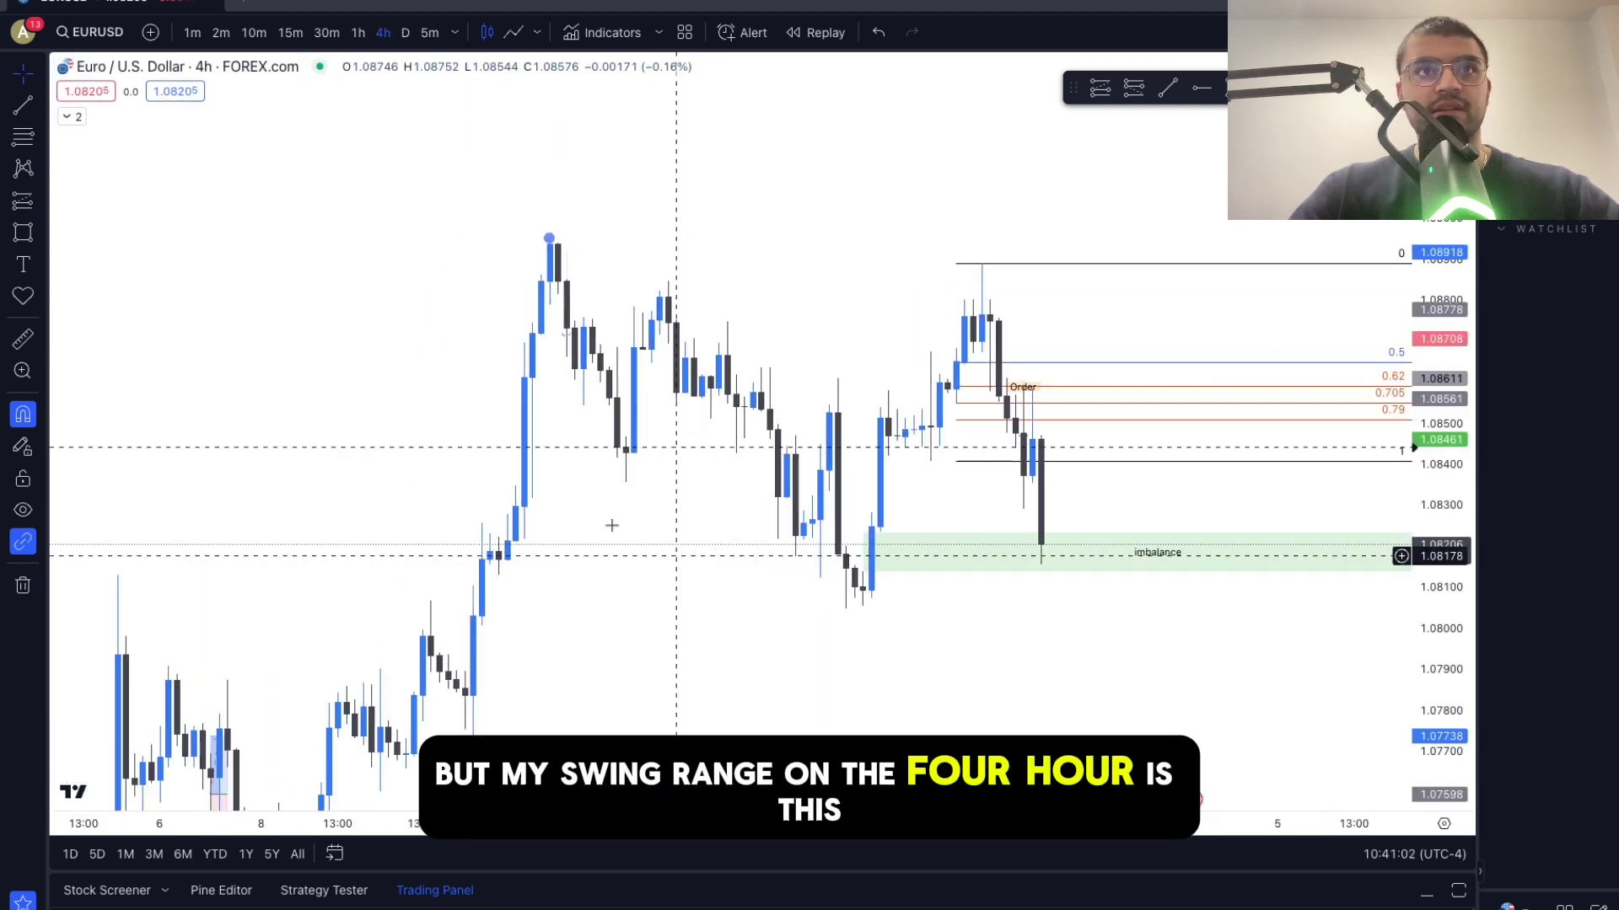
{"action": "scroll", "coordinate": [612, 525], "scroll_direction": "down", "scroll_amount": 3}
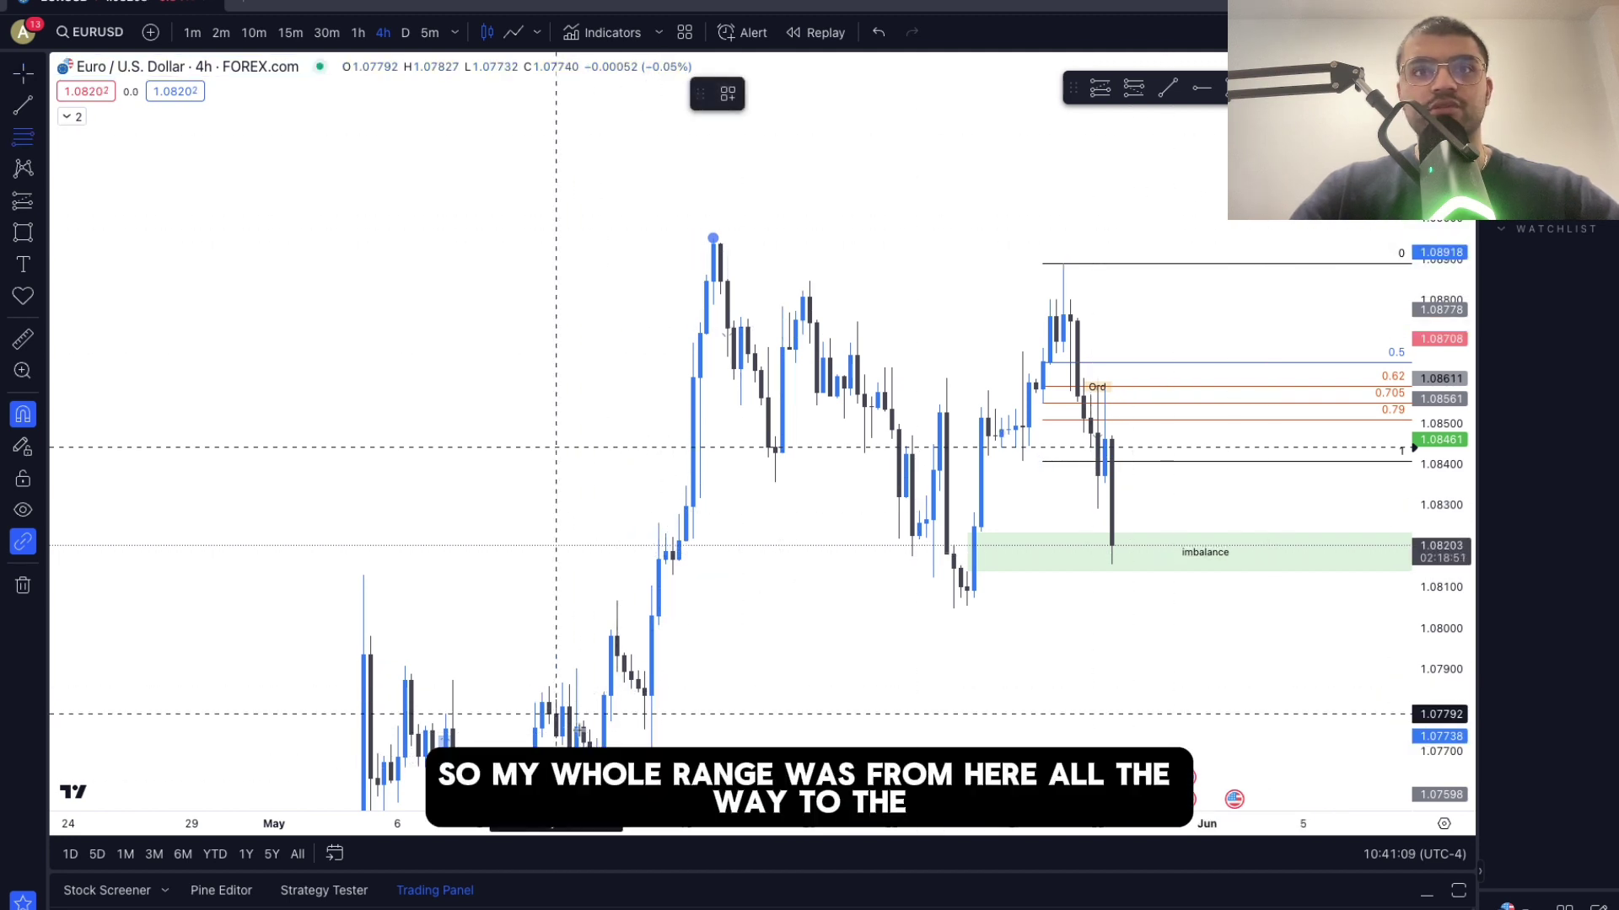
{"action": "left_click", "coordinate": [693, 764]}
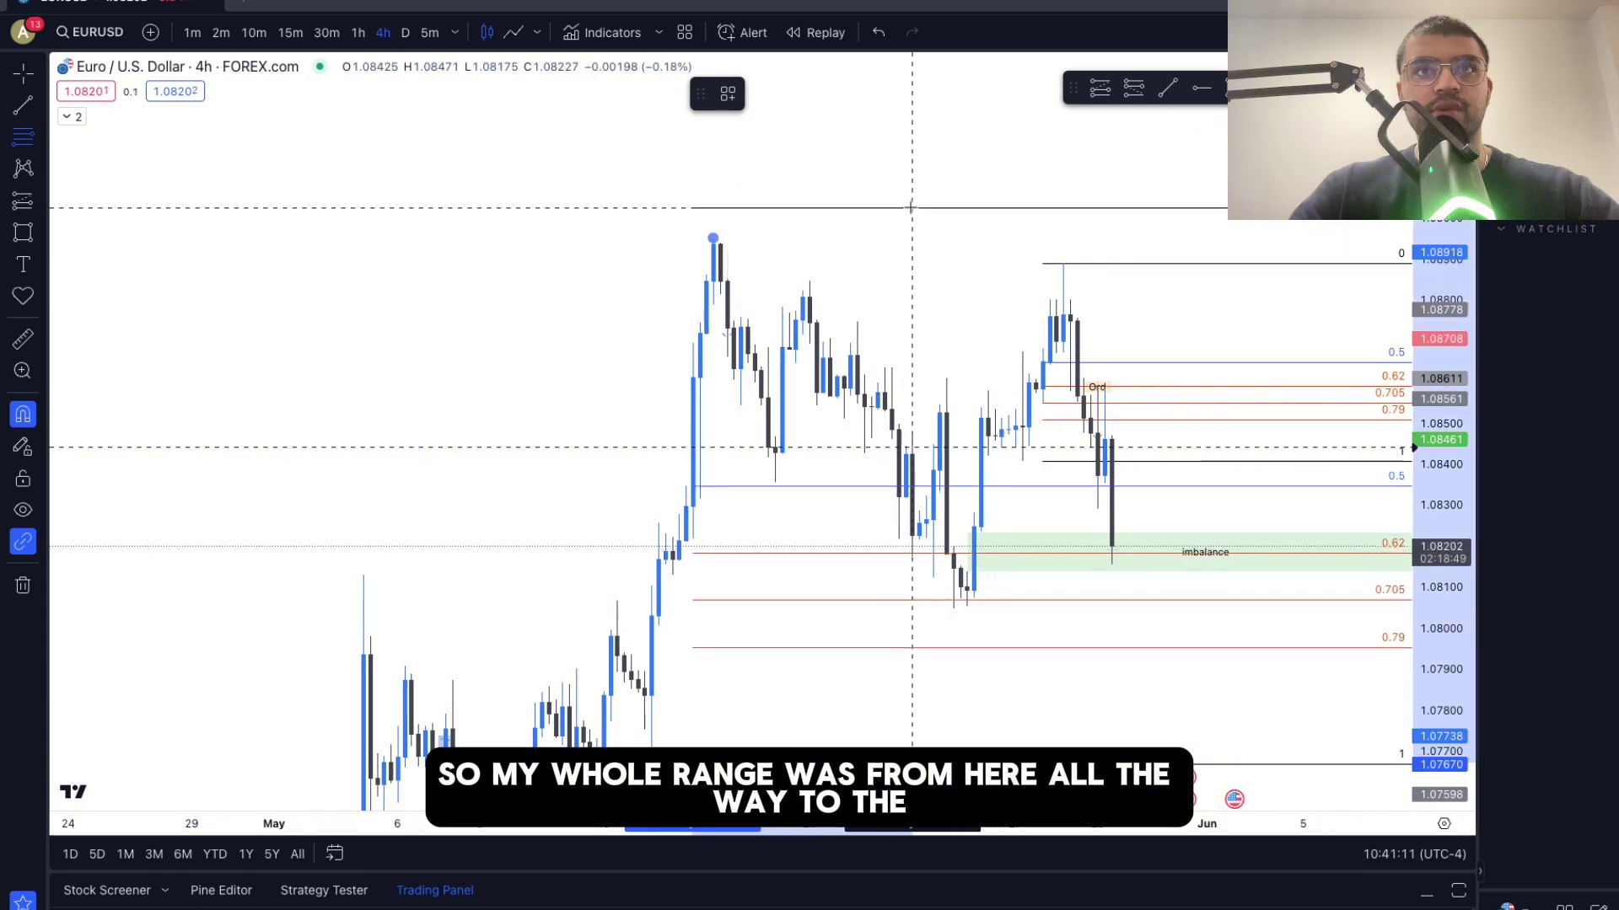
{"action": "left_click", "coordinate": [905, 239]}
{"action": "left_click", "coordinate": [928, 331]}
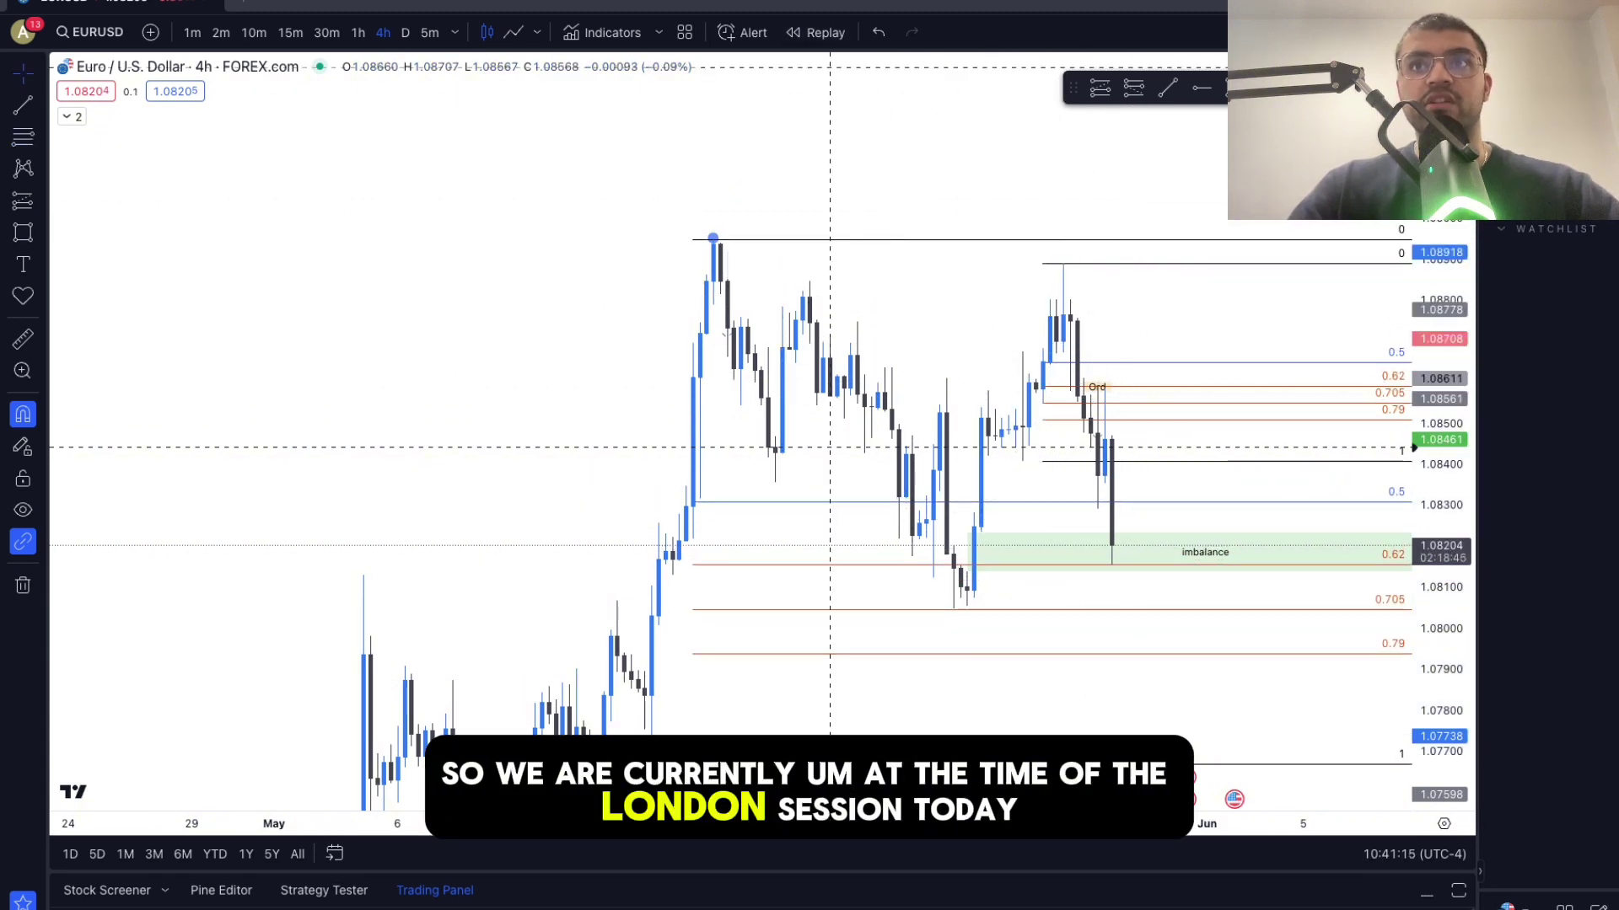
- Start bar replay on the 4-hour chart from the beginning of 29 May
{"action": "left_click", "coordinate": [816, 32]}
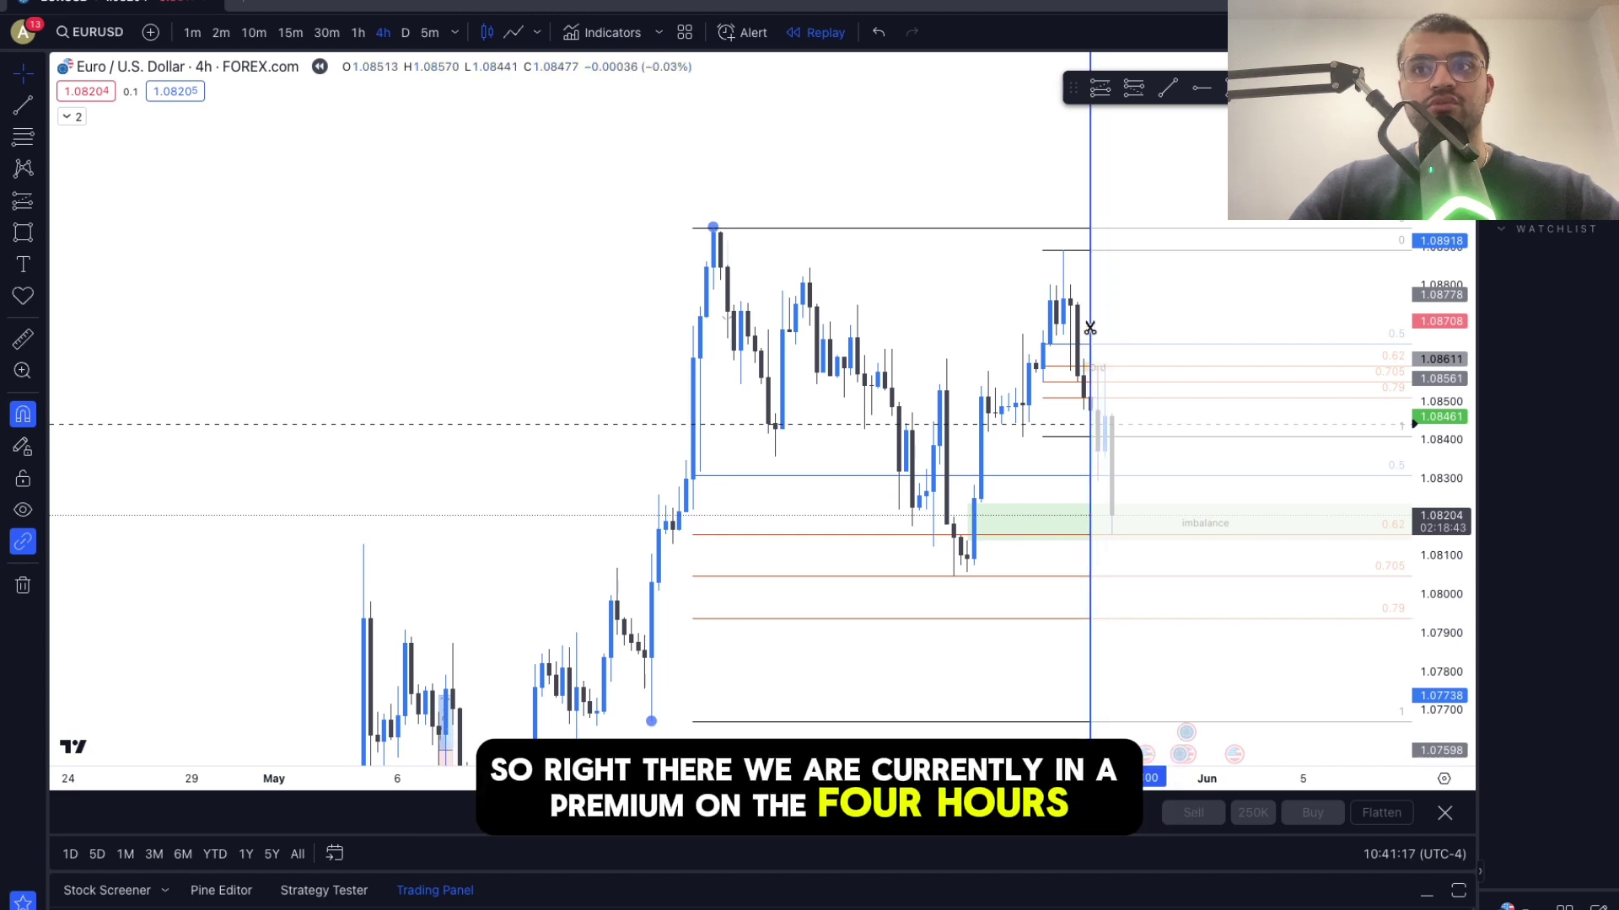
{"action": "left_click", "coordinate": [1090, 328]}
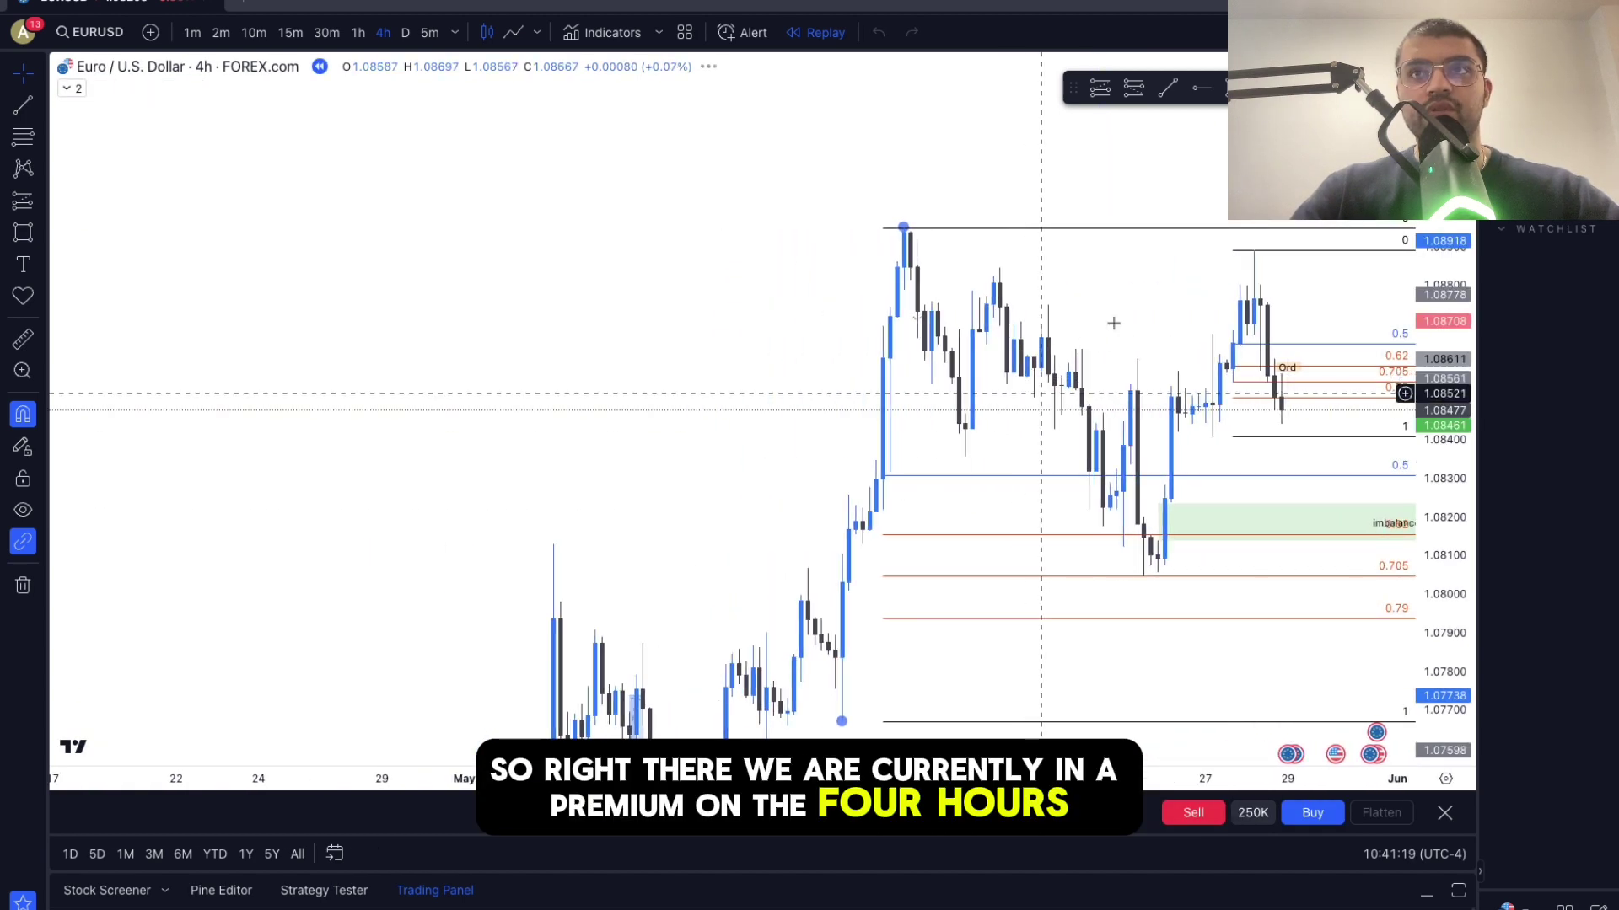
{"action": "left_click_drag", "start_coordinate": [1114, 323], "coordinate": [1104, 317]}
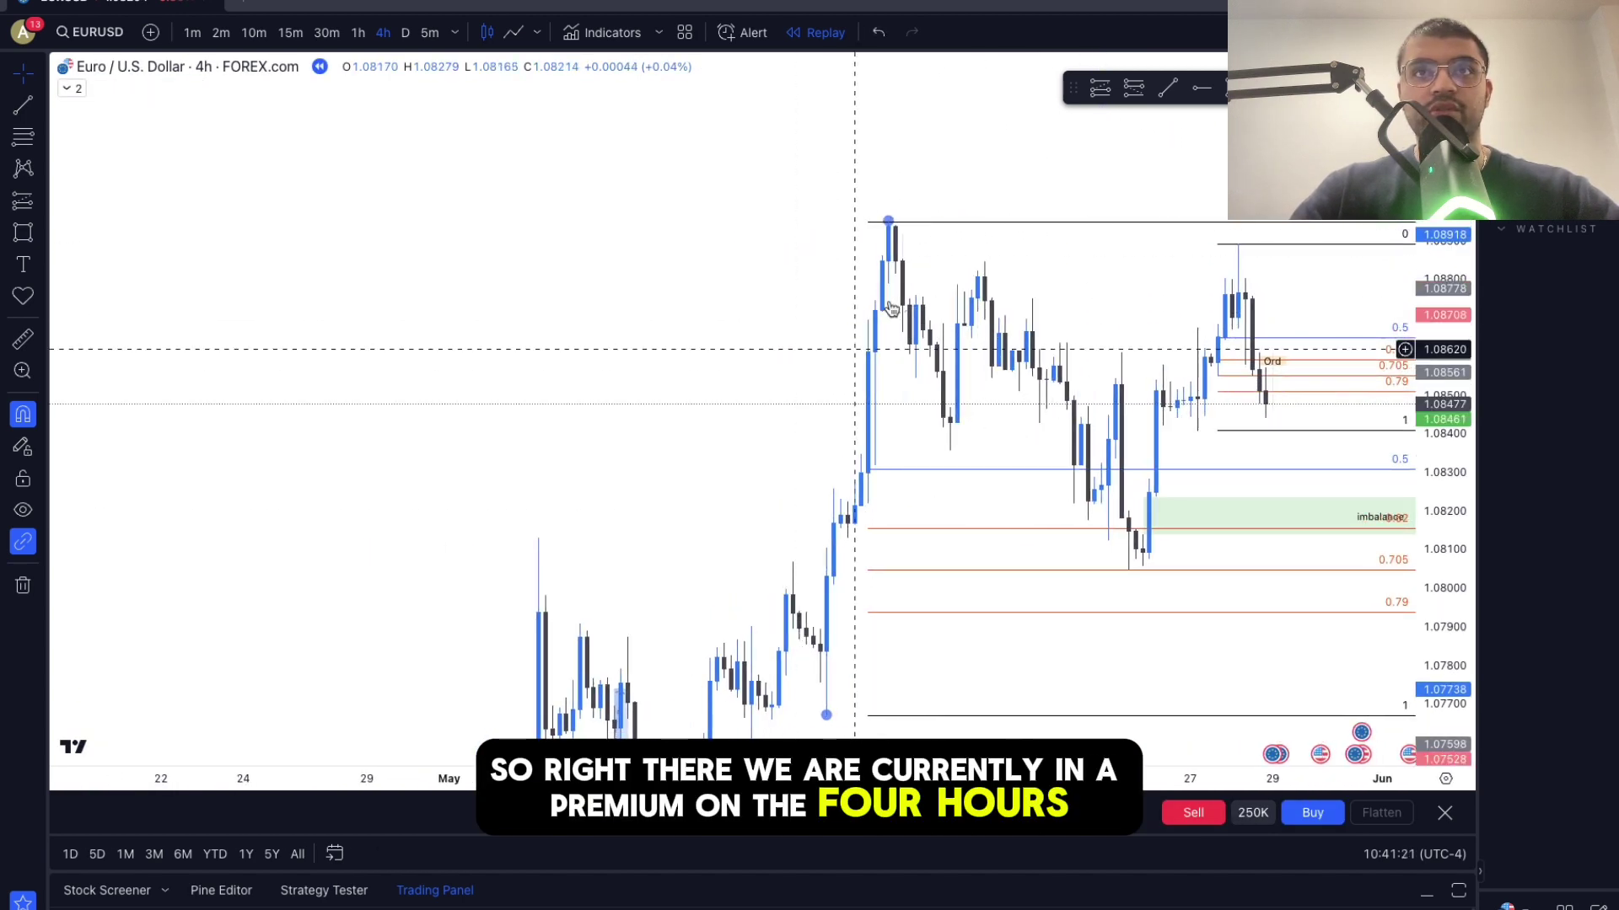
{"action": "left_click_drag", "start_coordinate": [965, 295], "coordinate": [930, 309]}
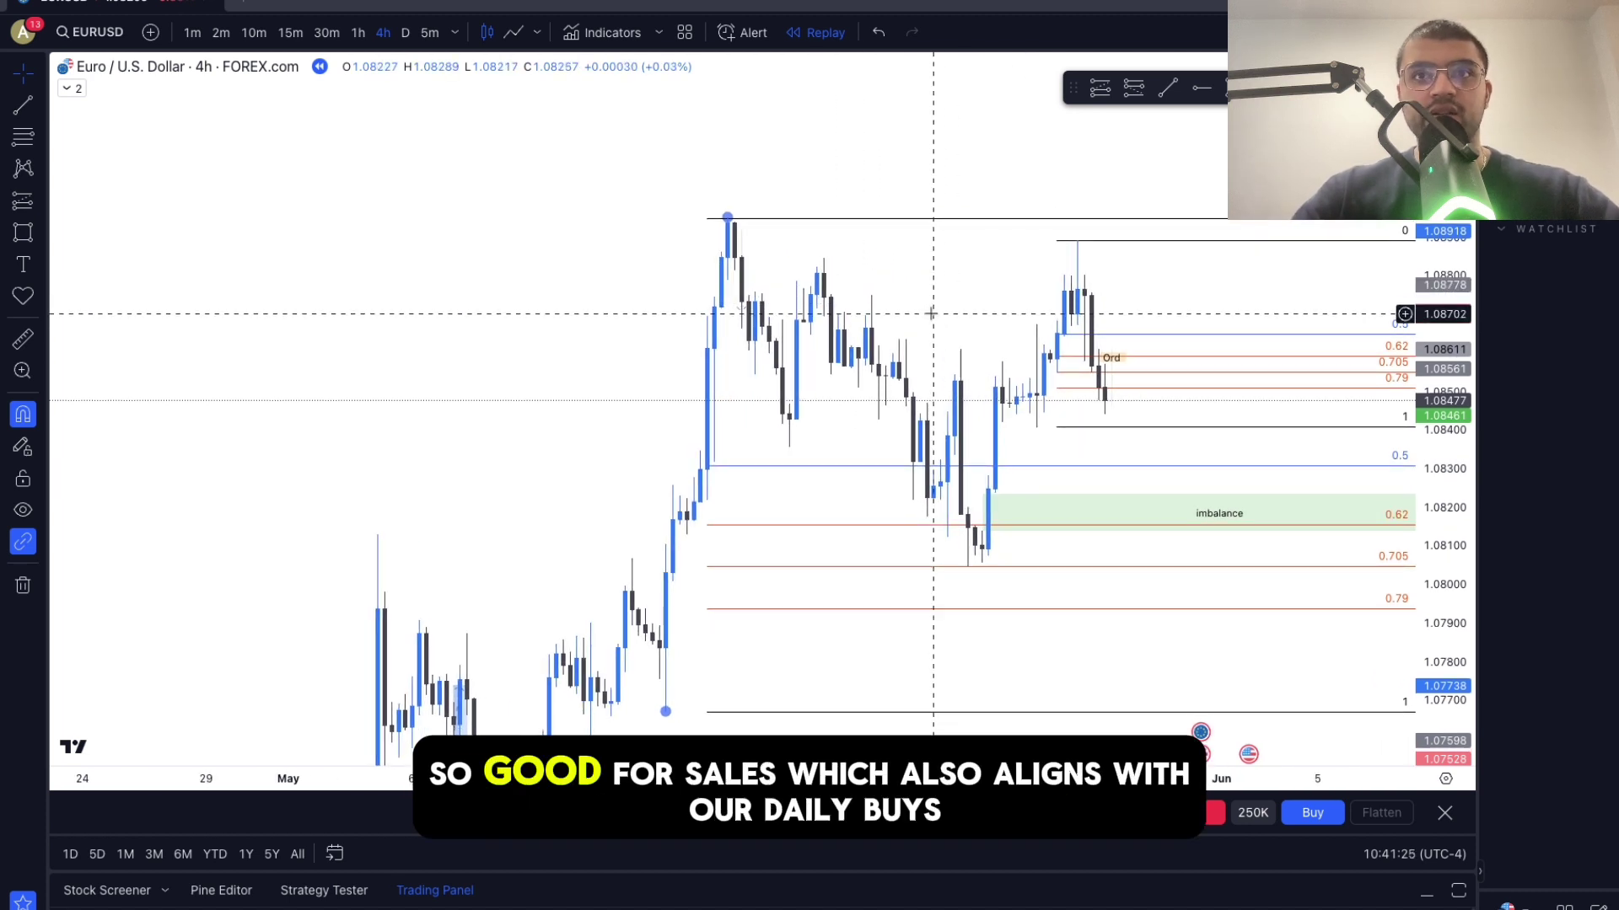
{"action": "left_click_drag", "start_coordinate": [912, 295], "coordinate": [827, 293]}
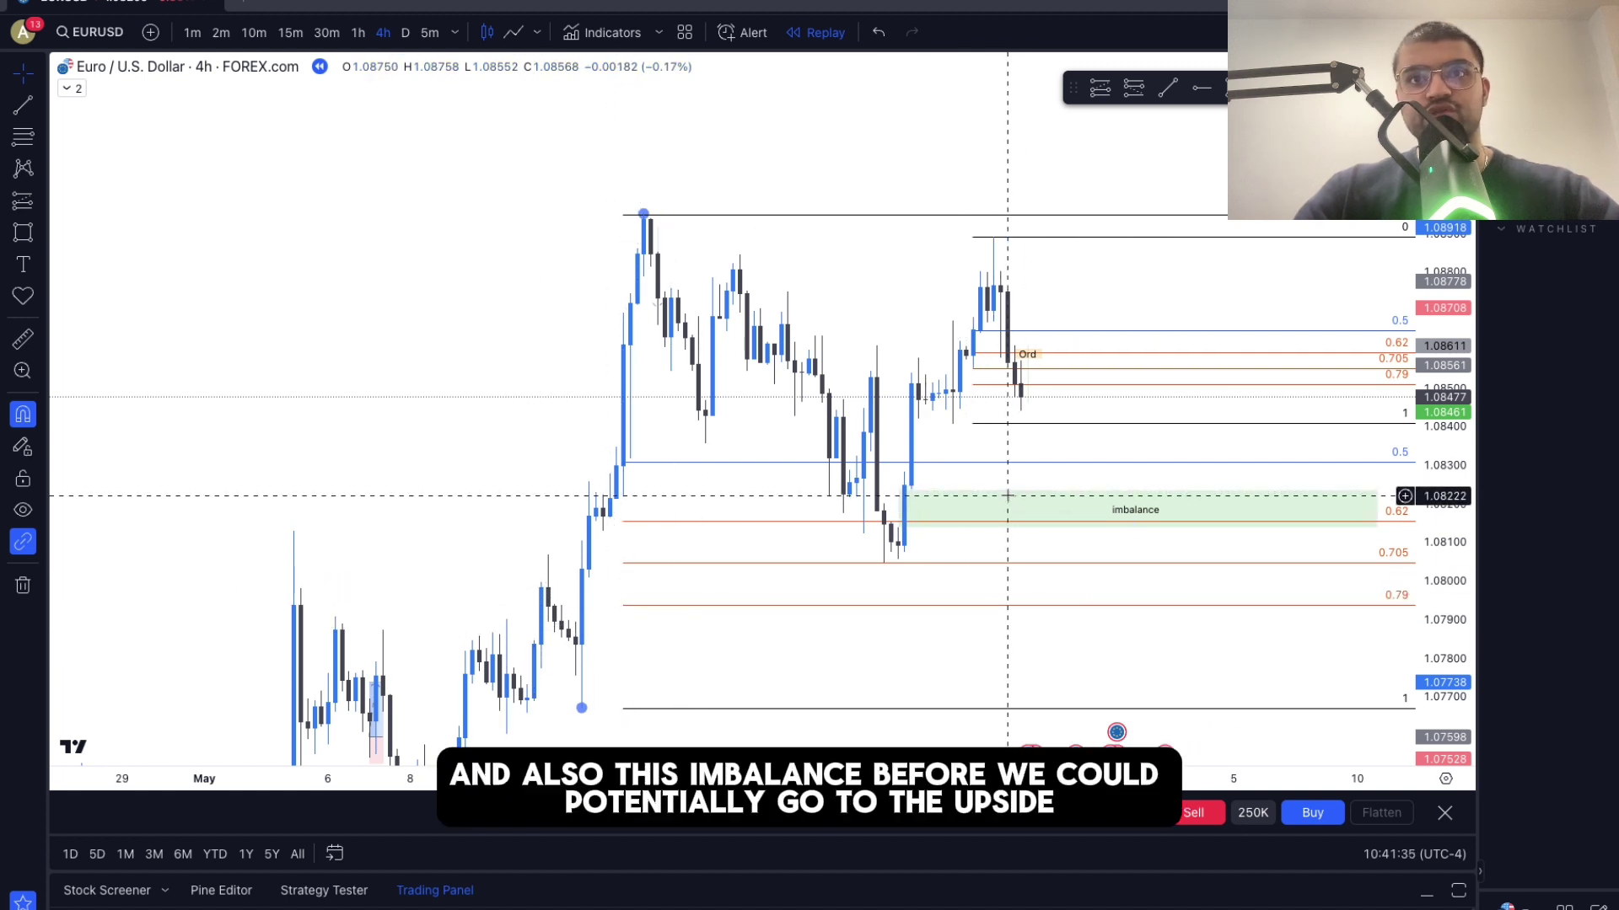
- Sketch a projected price path from the current candle down into the imbalance zone and up above the swing high, and delete it
{"action": "left_click", "coordinate": [1362, 88]}
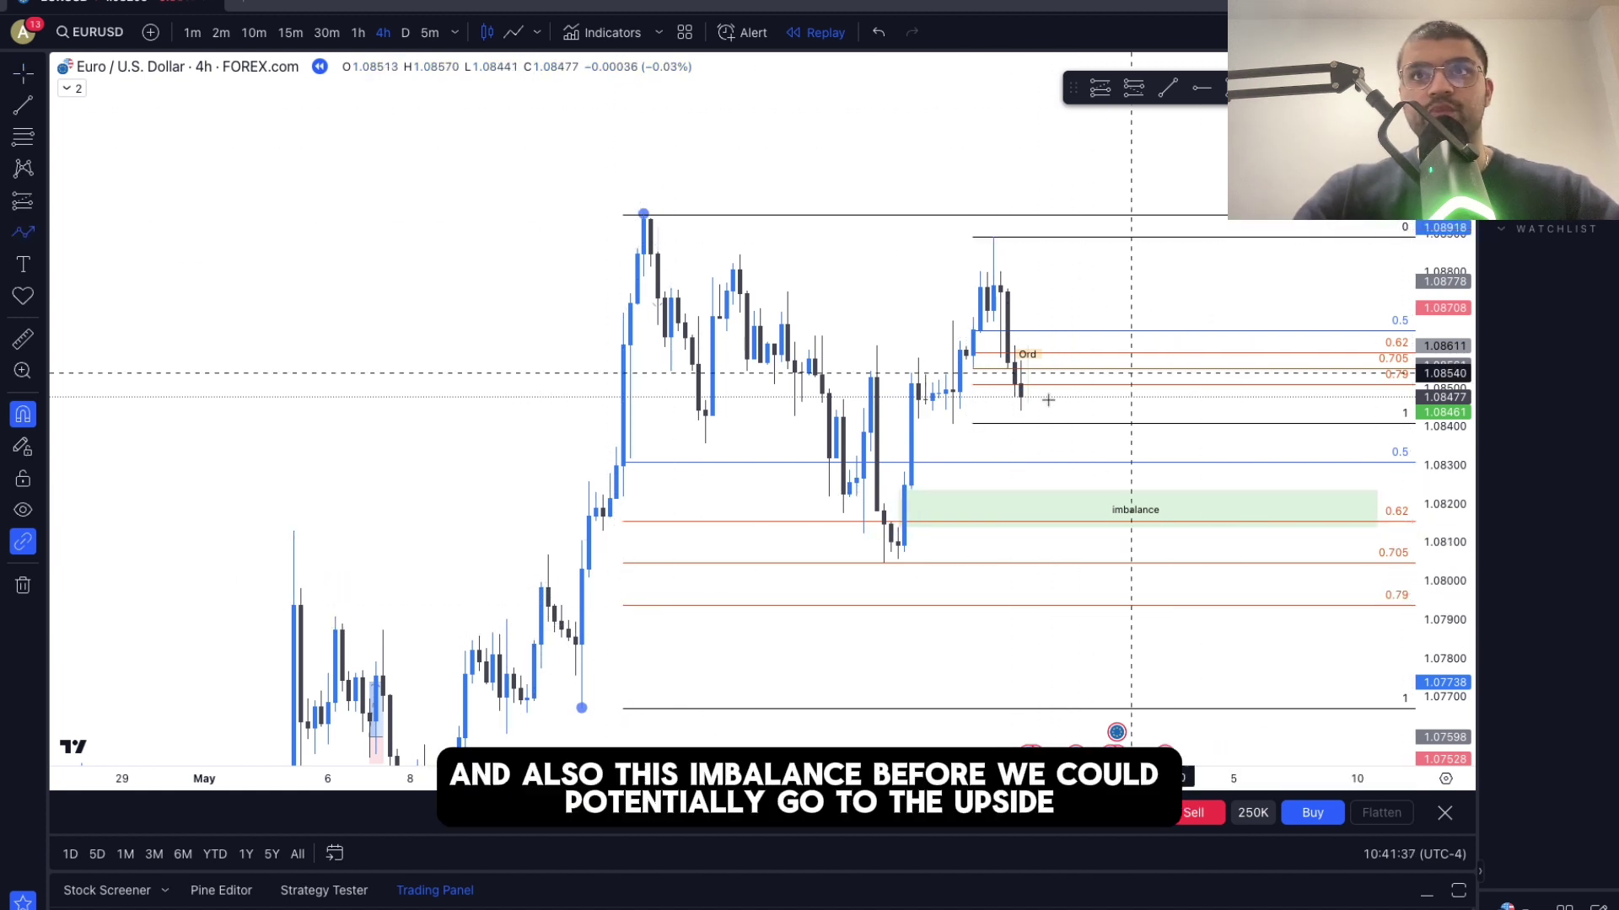
{"action": "left_click", "coordinate": [1042, 394]}
{"action": "left_click", "coordinate": [1054, 483]}
{"action": "left_click", "coordinate": [1077, 428]}
{"action": "left_click", "coordinate": [1104, 516]}
{"action": "double_click", "coordinate": [1199, 168]}
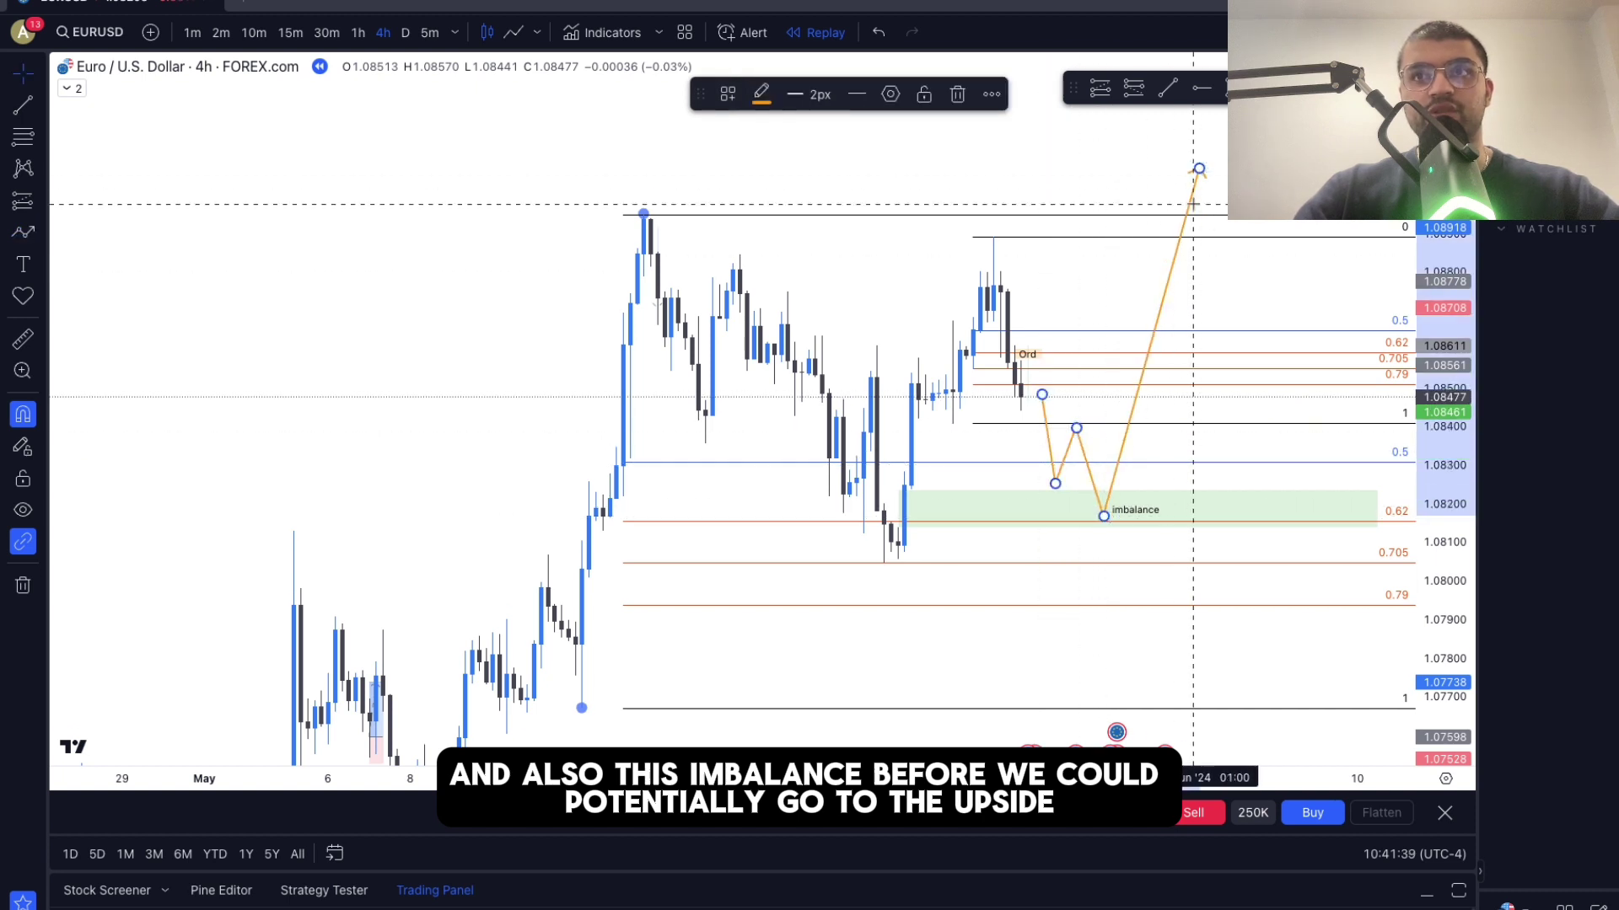
{"action": "key", "text": "Delete"}
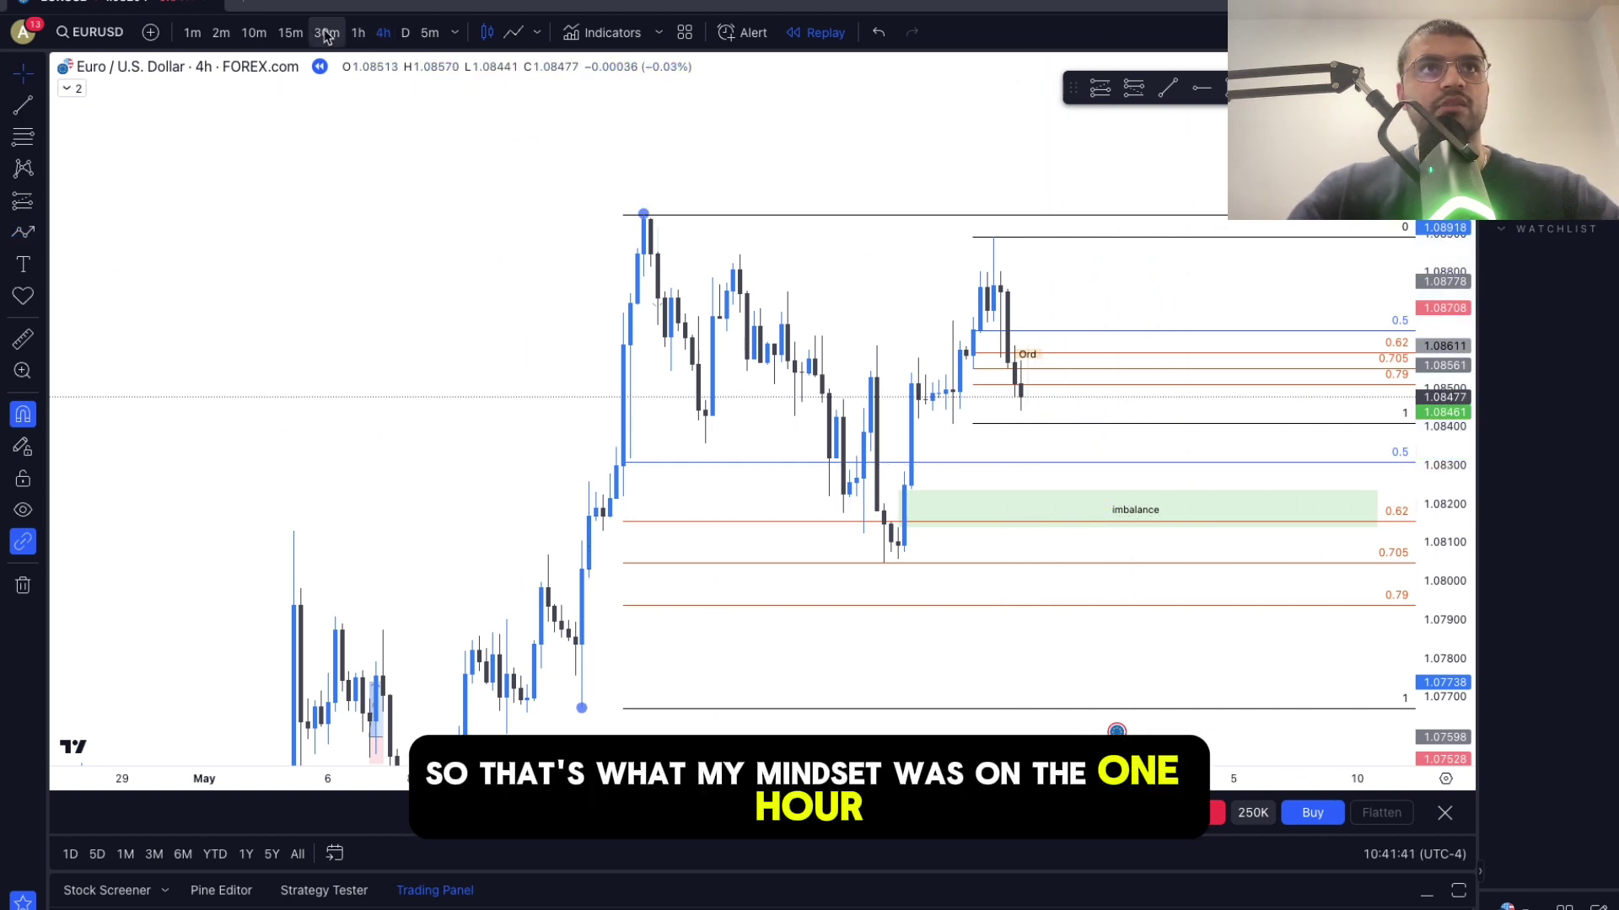
- Change to the 1-hour timeframe and delete the large Fibonacci retracement that was drawn over the 4-hour range
{"action": "left_click", "coordinate": [357, 33]}
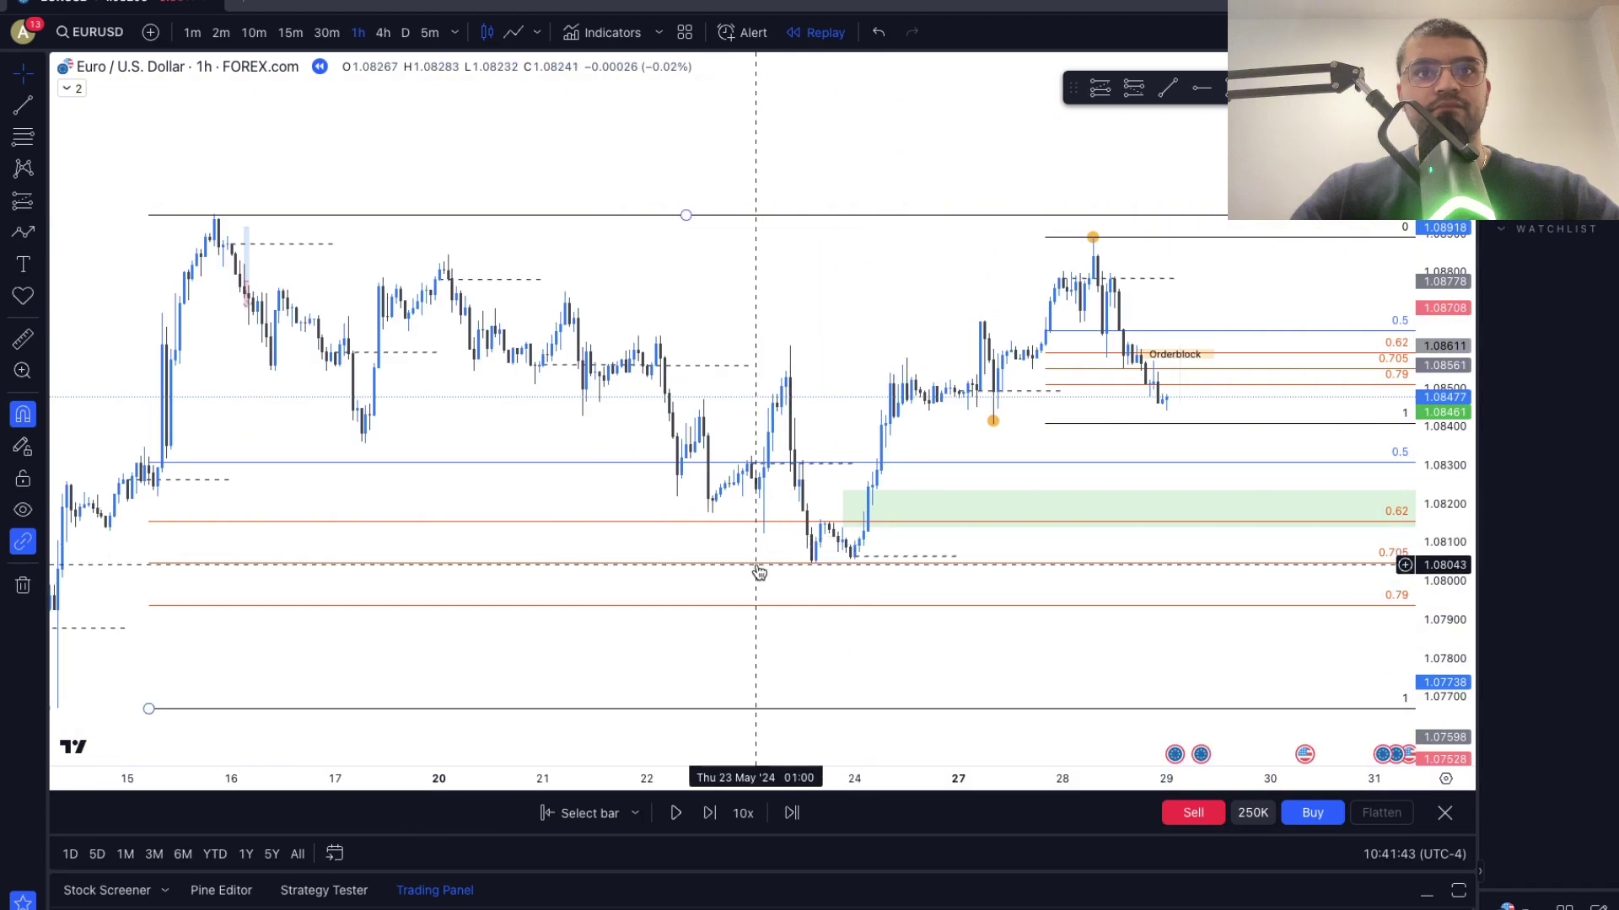
{"action": "key", "text": "Delete"}
{"action": "scroll", "coordinate": [1257, 408], "scroll_direction": "up", "scroll_amount": 2}
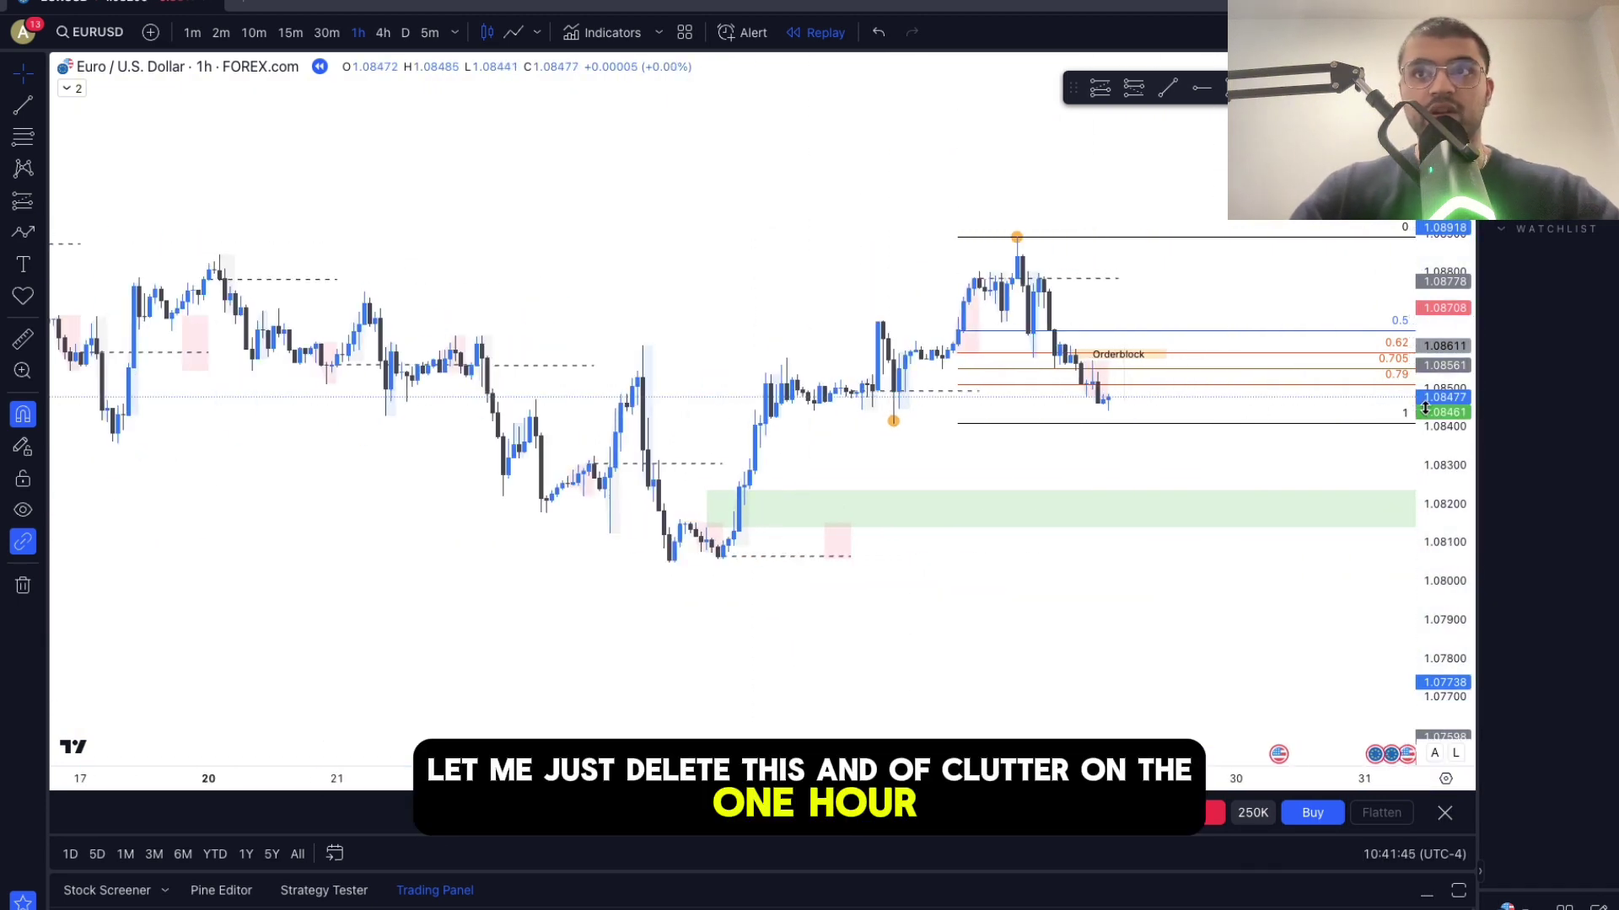
- Delete the short position drawing that overlaps the latest candles below the order block
{"action": "left_click_drag", "start_coordinate": [1428, 413], "coordinate": [1426, 278]}
{"action": "left_click_drag", "start_coordinate": [1146, 513], "coordinate": [1111, 552]}
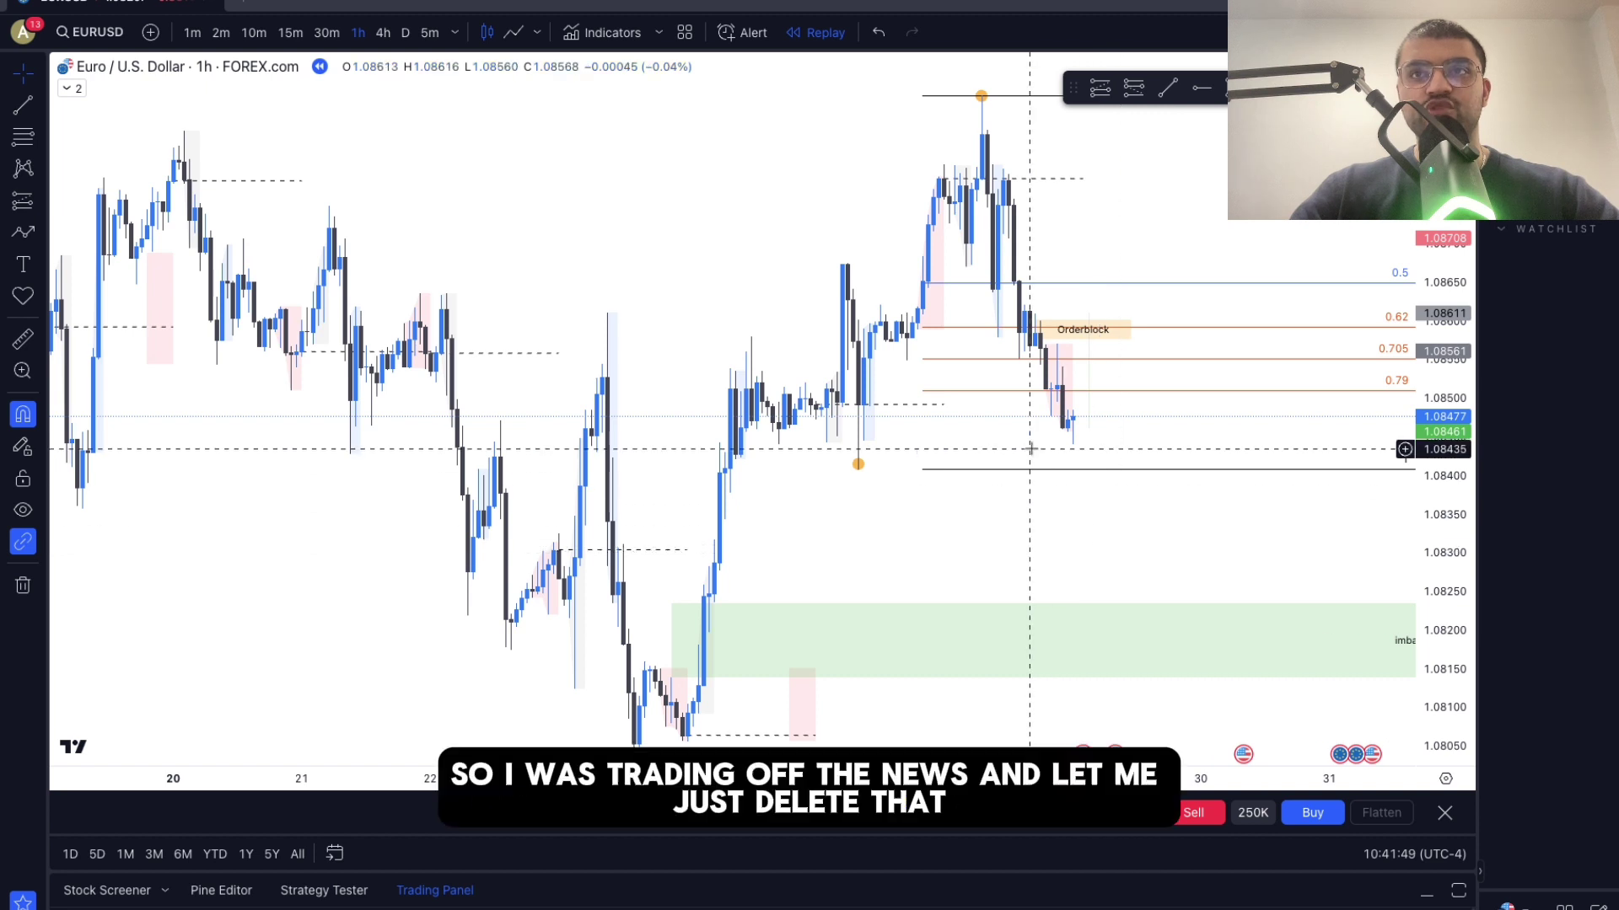
{"action": "left_click_drag", "start_coordinate": [1443, 371], "coordinate": [1437, 439]}
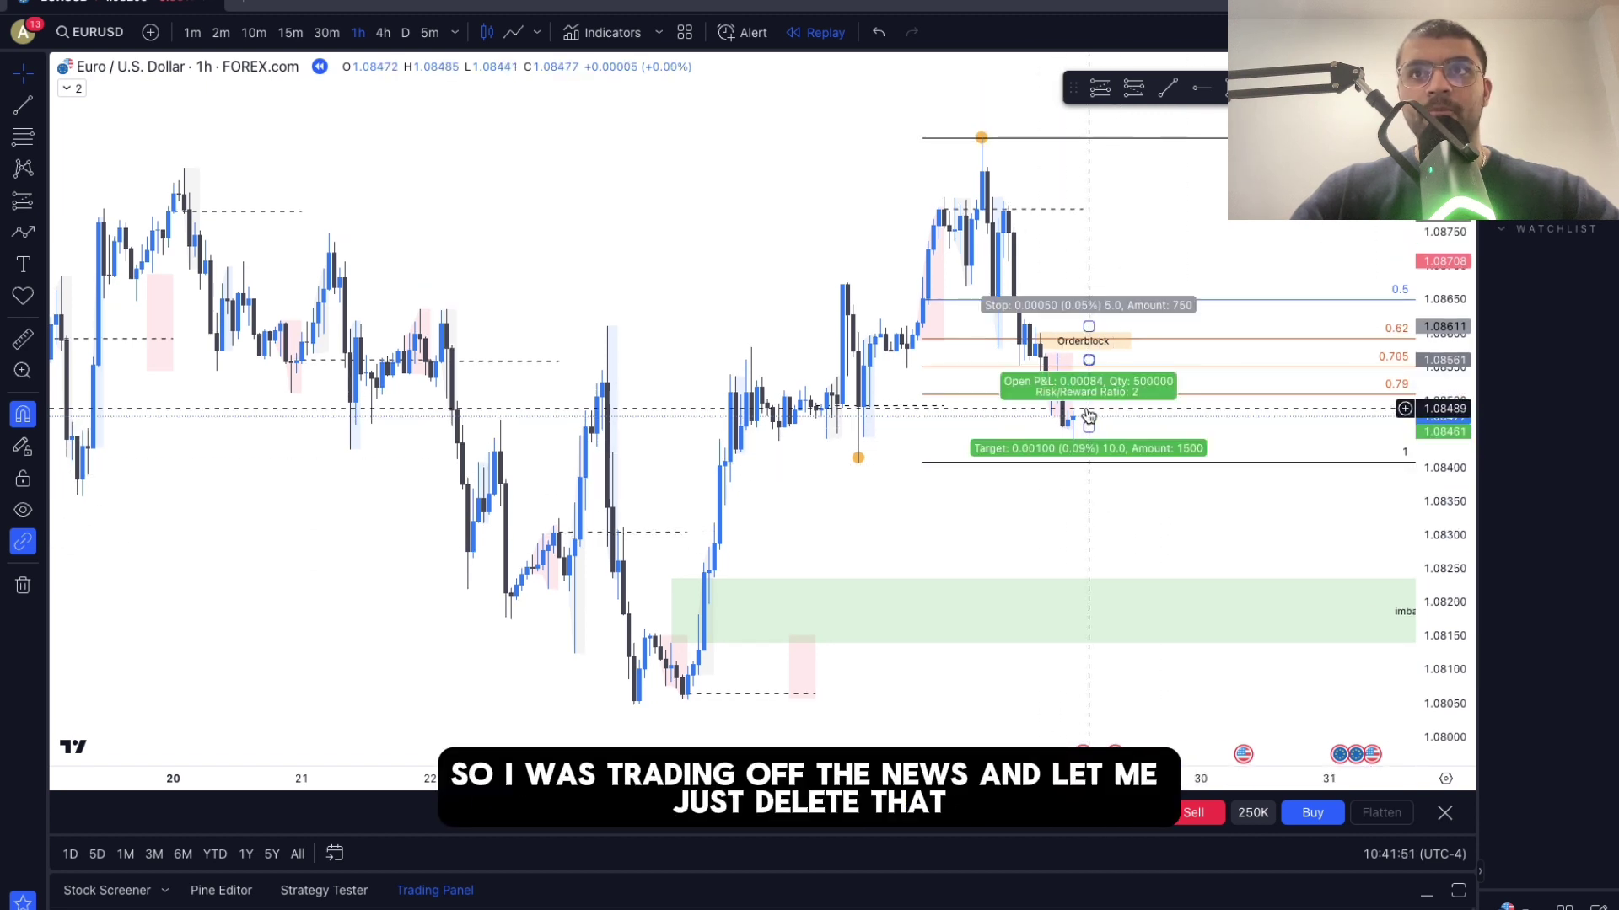
{"action": "left_click", "coordinate": [1088, 410]}
{"action": "key", "text": "Delete"}
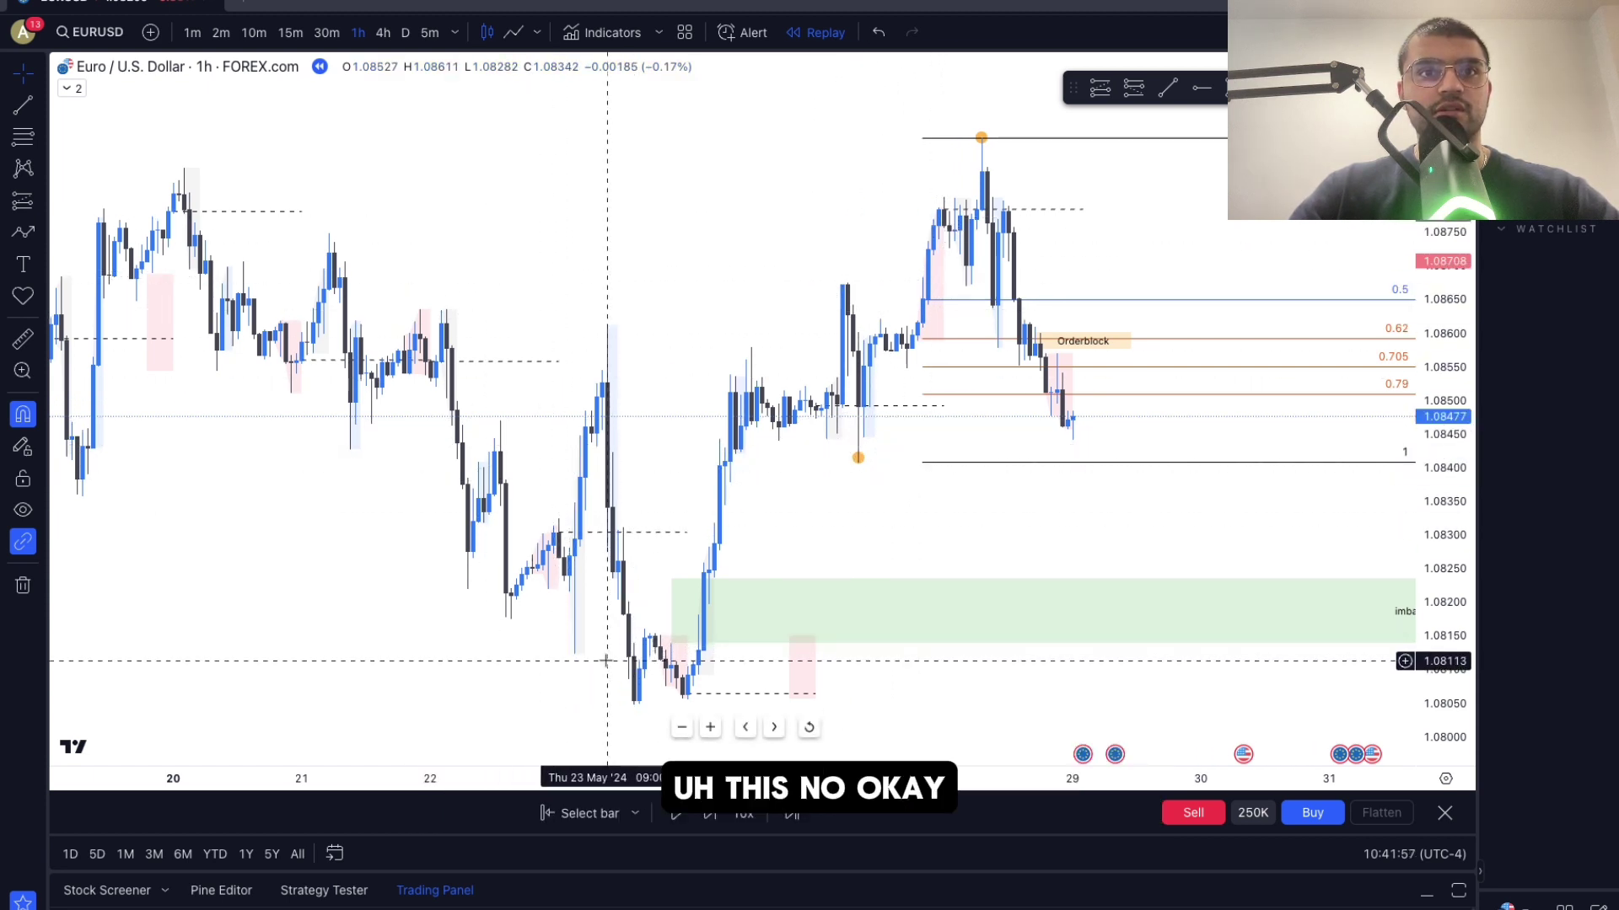
- Move the lower orange swing marker to the lowest low of 23 May, just above the 1.08050 level
{"action": "left_click_drag", "start_coordinate": [826, 513], "coordinate": [822, 460]}
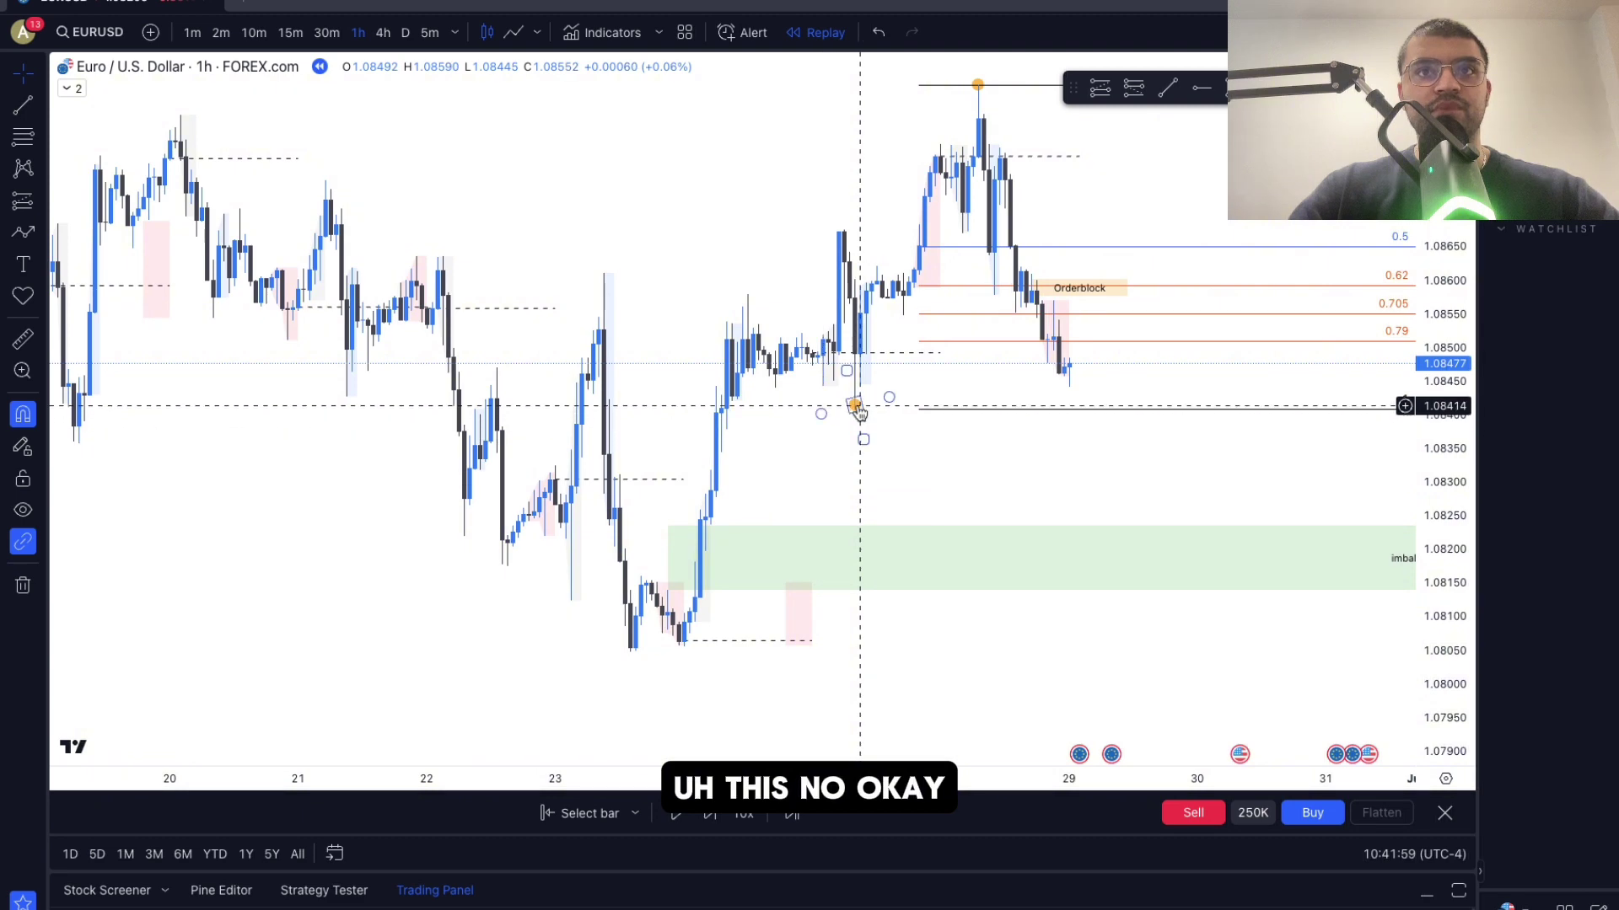
{"action": "left_click_drag", "start_coordinate": [628, 648], "coordinate": [633, 650]}
{"action": "left_click", "coordinate": [889, 478]}
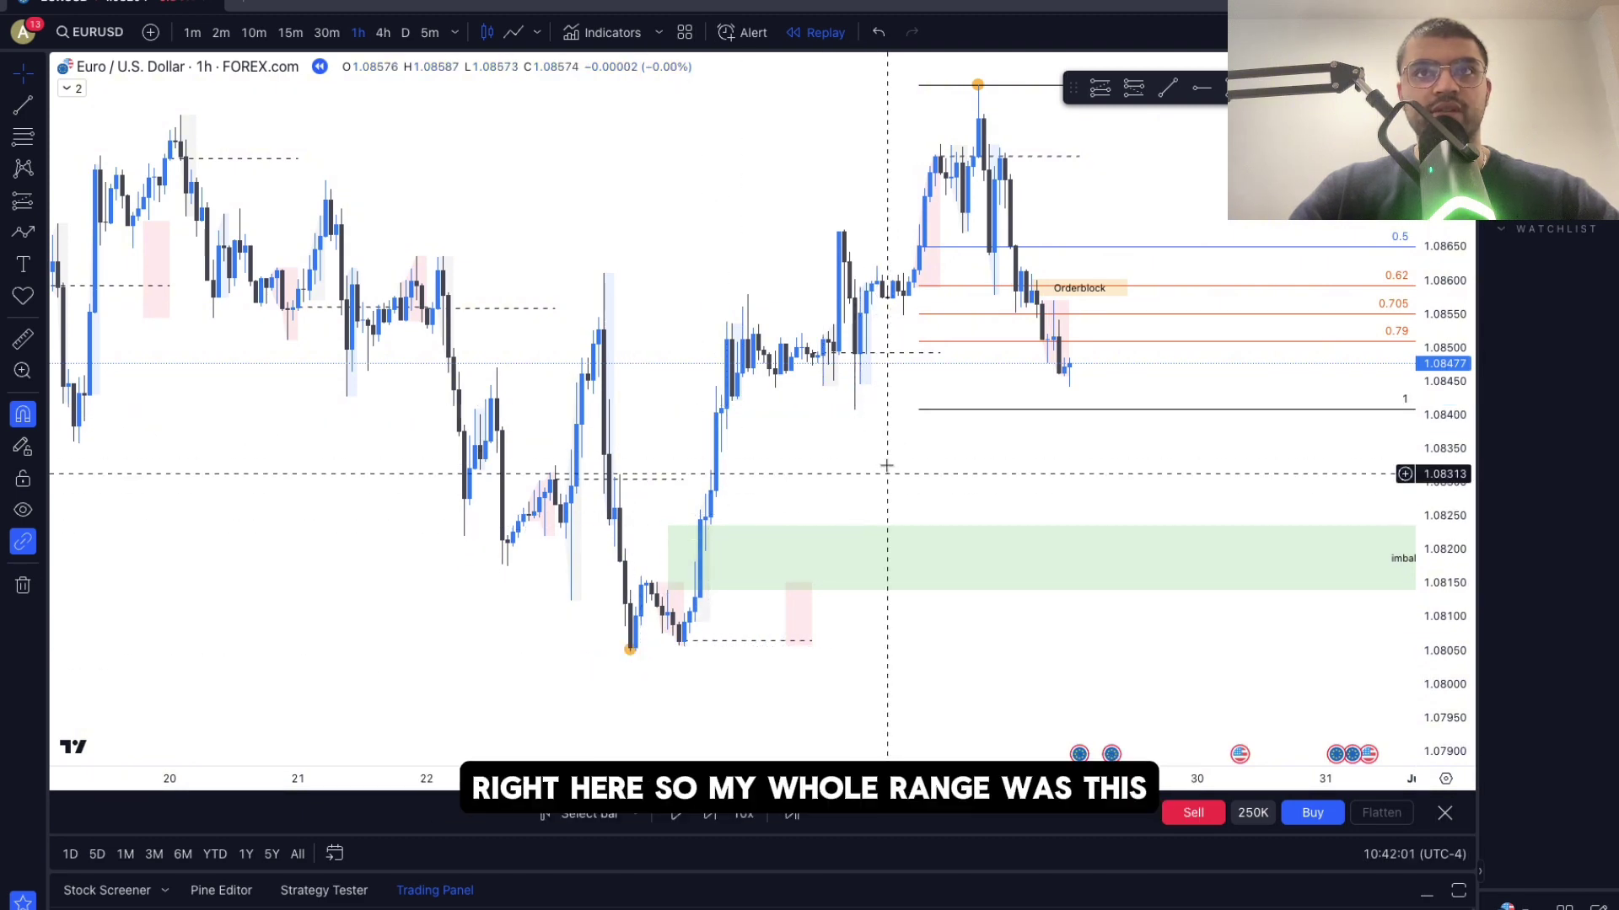
- Extend the Fibonacci retracement's lower anchor down to the marked swing low at about 1.08050
{"action": "left_click_drag", "start_coordinate": [889, 474], "coordinate": [886, 506]}
{"action": "left_click_drag", "start_coordinate": [912, 451], "coordinate": [567, 685]}
{"action": "left_click", "coordinate": [450, 643]}
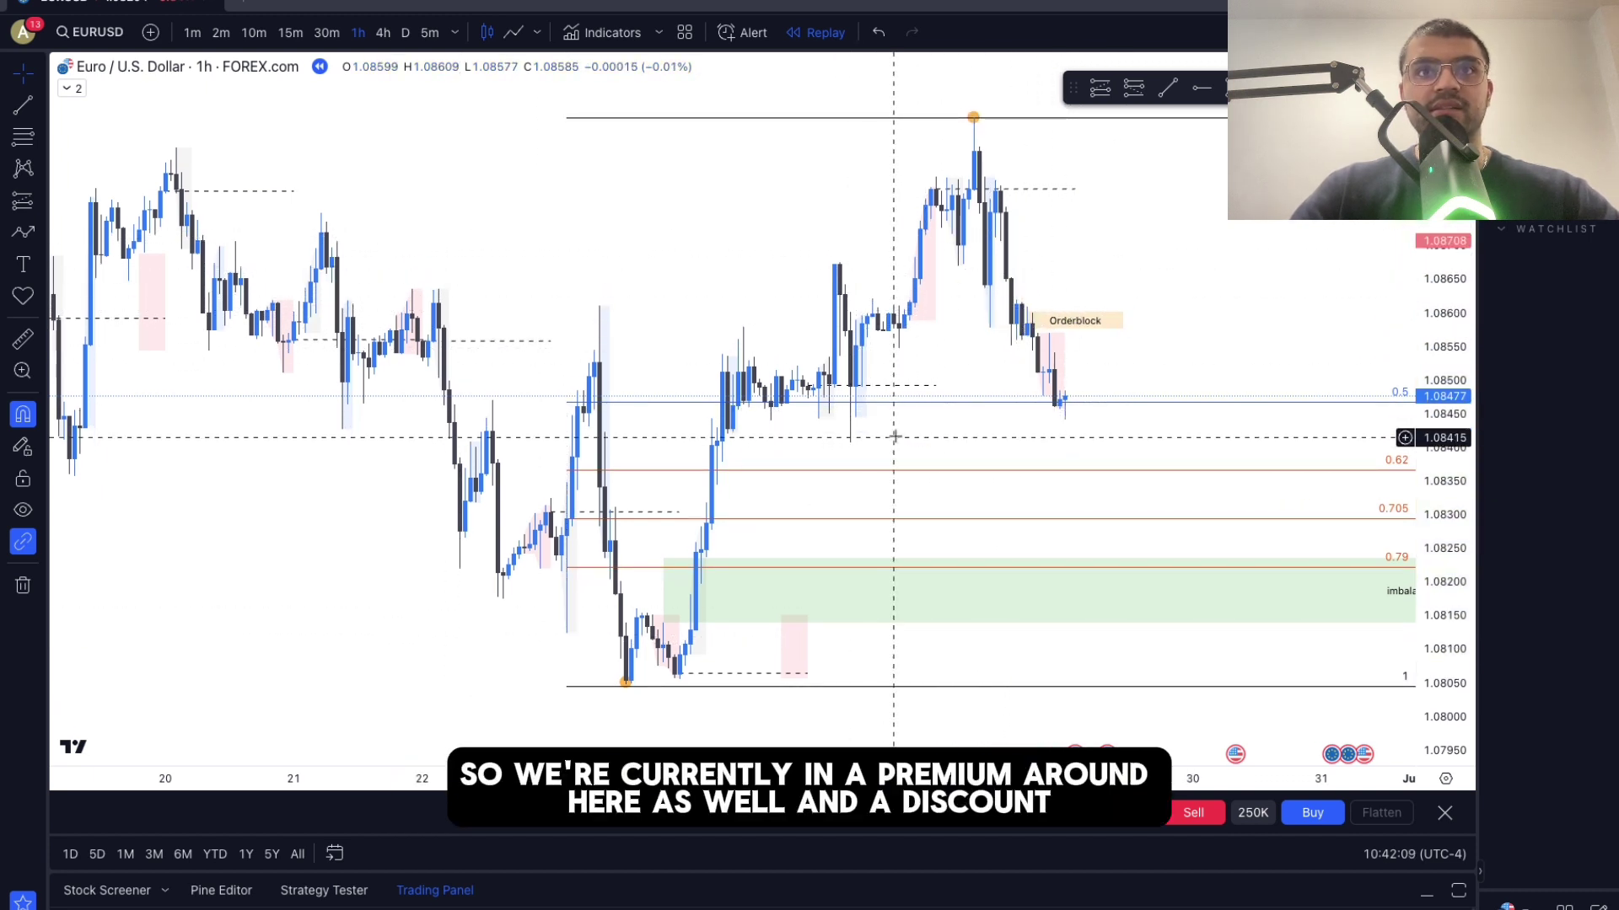
- Mark the 24 May price gap from about 1.08318 to 1.08345 with a rectangle and apply the imbalance template
{"action": "scroll", "coordinate": [1465, 450], "scroll_direction": "up", "scroll_amount": 3}
{"action": "scroll", "coordinate": [1266, 478], "scroll_direction": "up", "scroll_amount": 1}
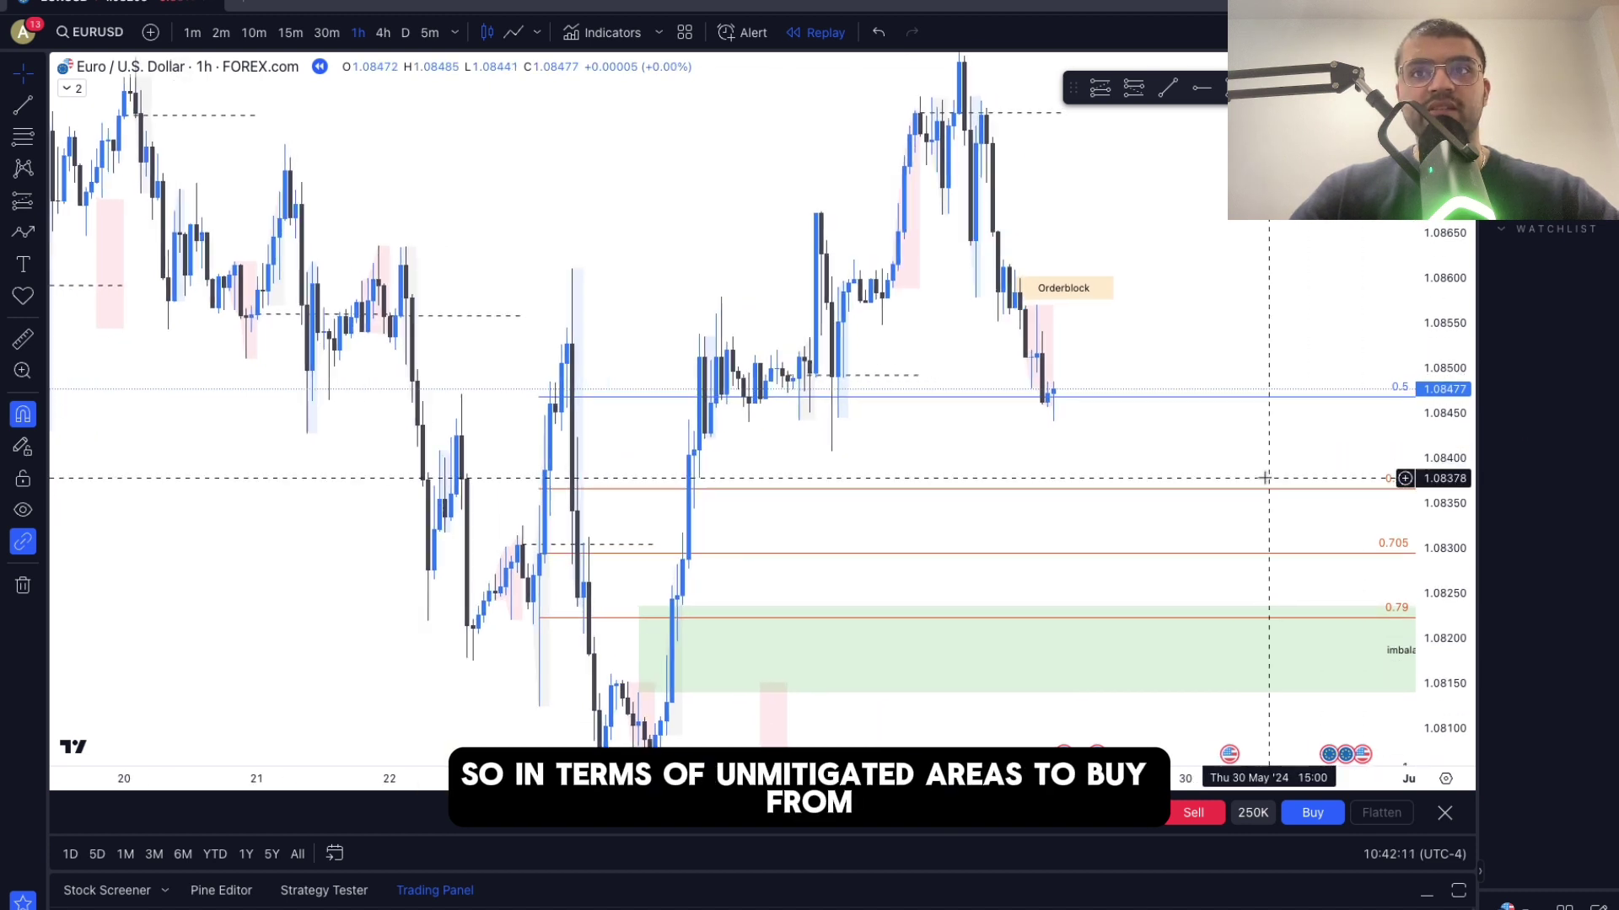
{"action": "scroll", "coordinate": [1264, 478], "scroll_direction": "up", "scroll_amount": 1}
{"action": "key", "text": "alt+shift+r"}
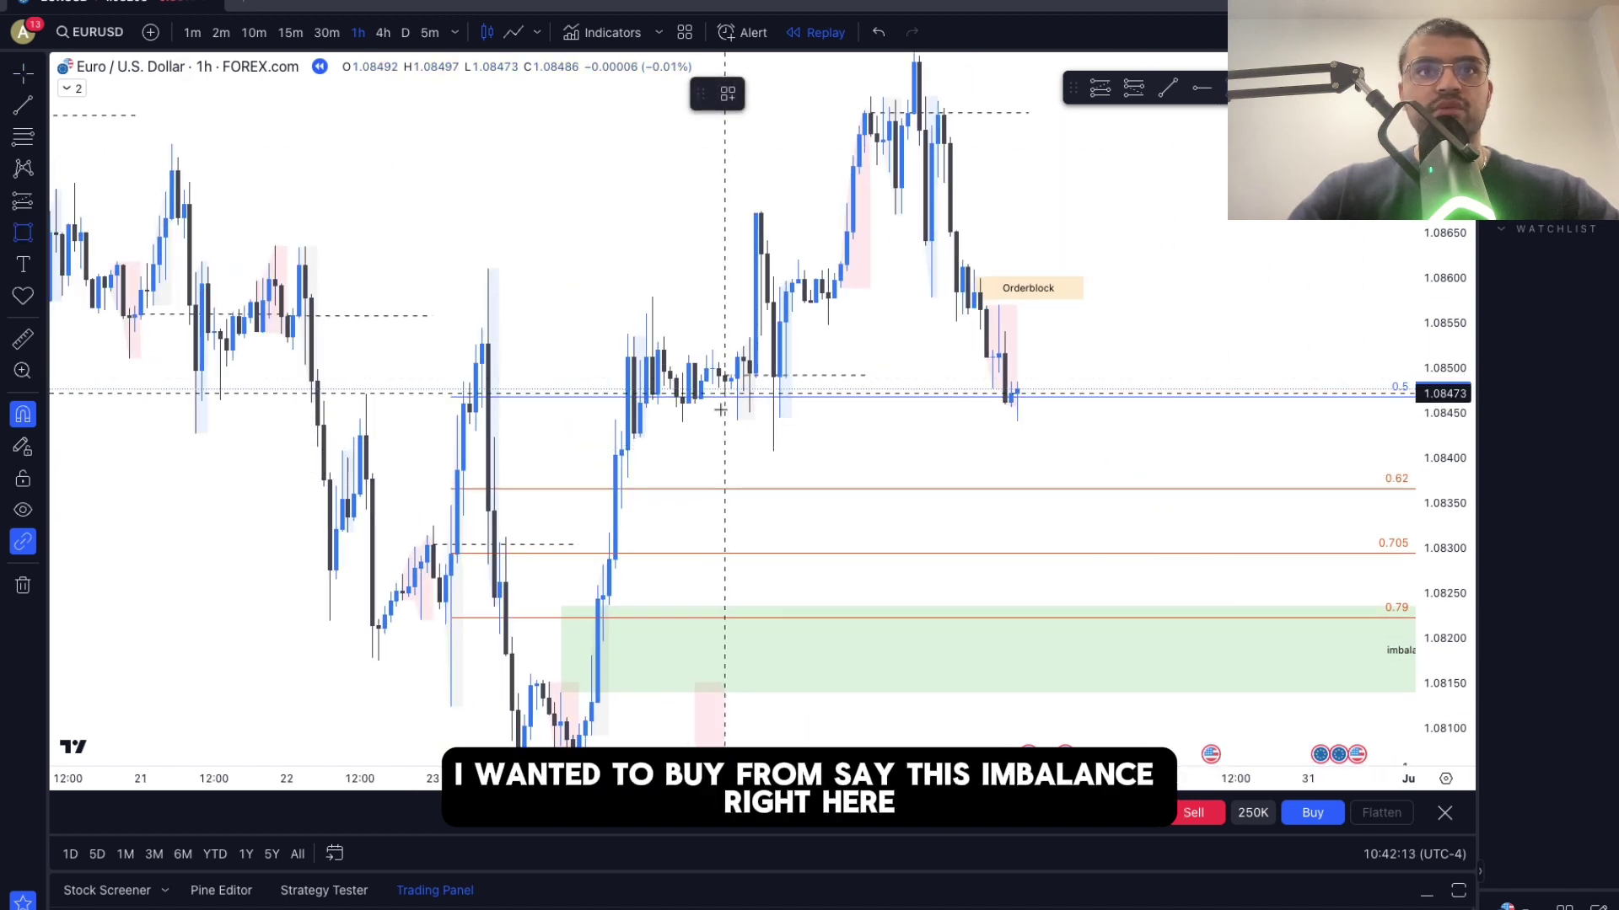
{"action": "left_click_drag", "start_coordinate": [608, 533], "coordinate": [1198, 508]}
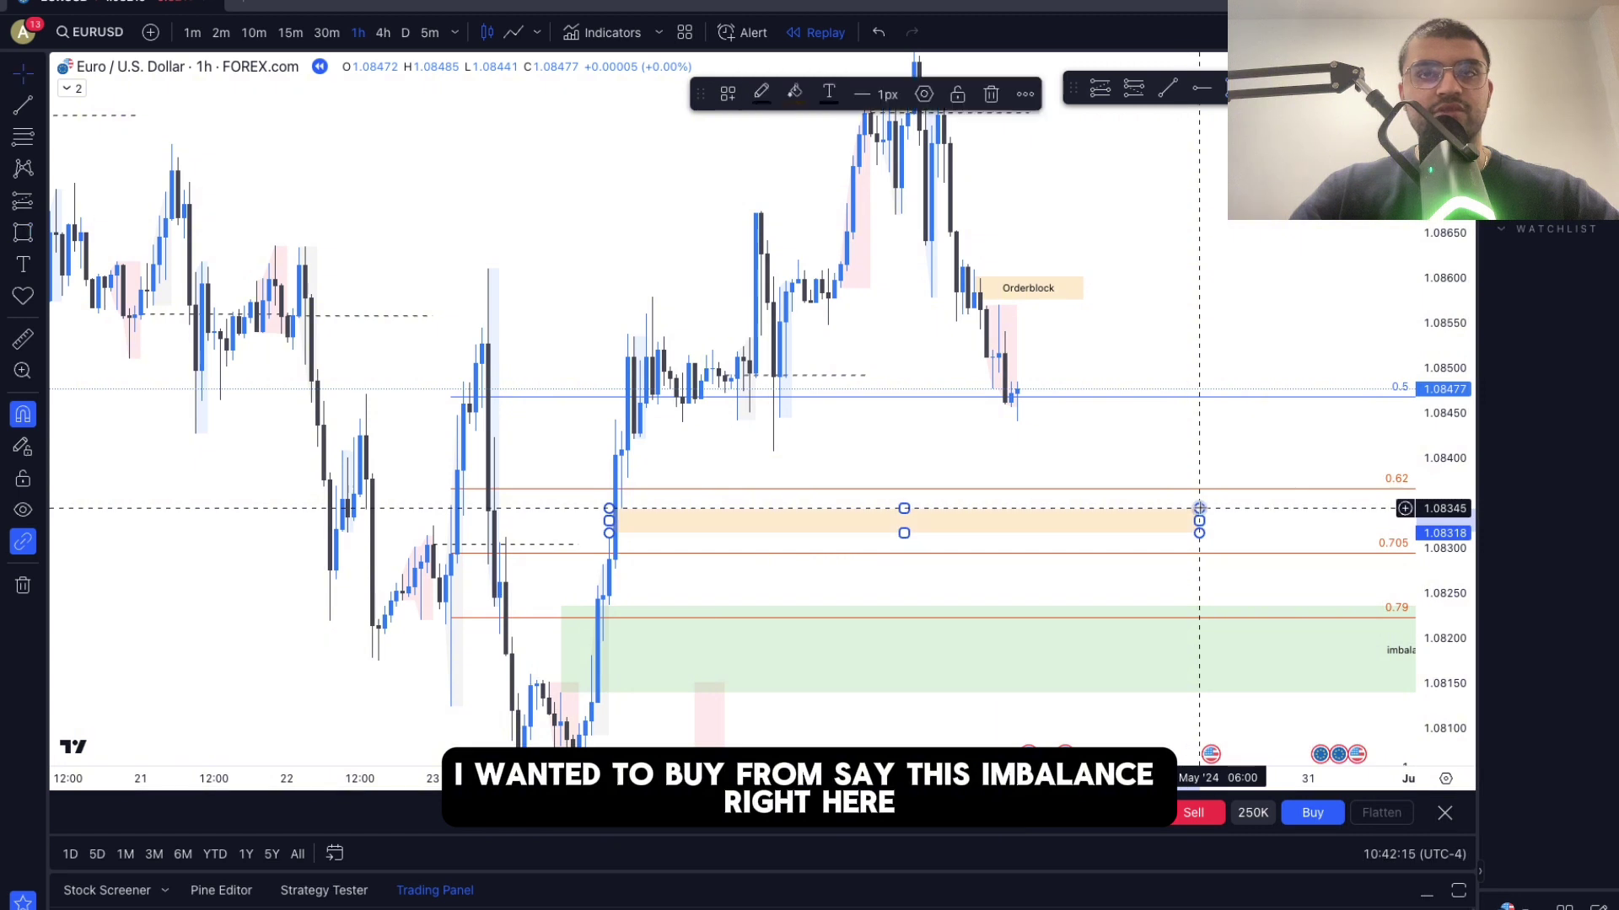
{"action": "left_click", "coordinate": [727, 94]}
{"action": "left_click", "coordinate": [753, 258]}
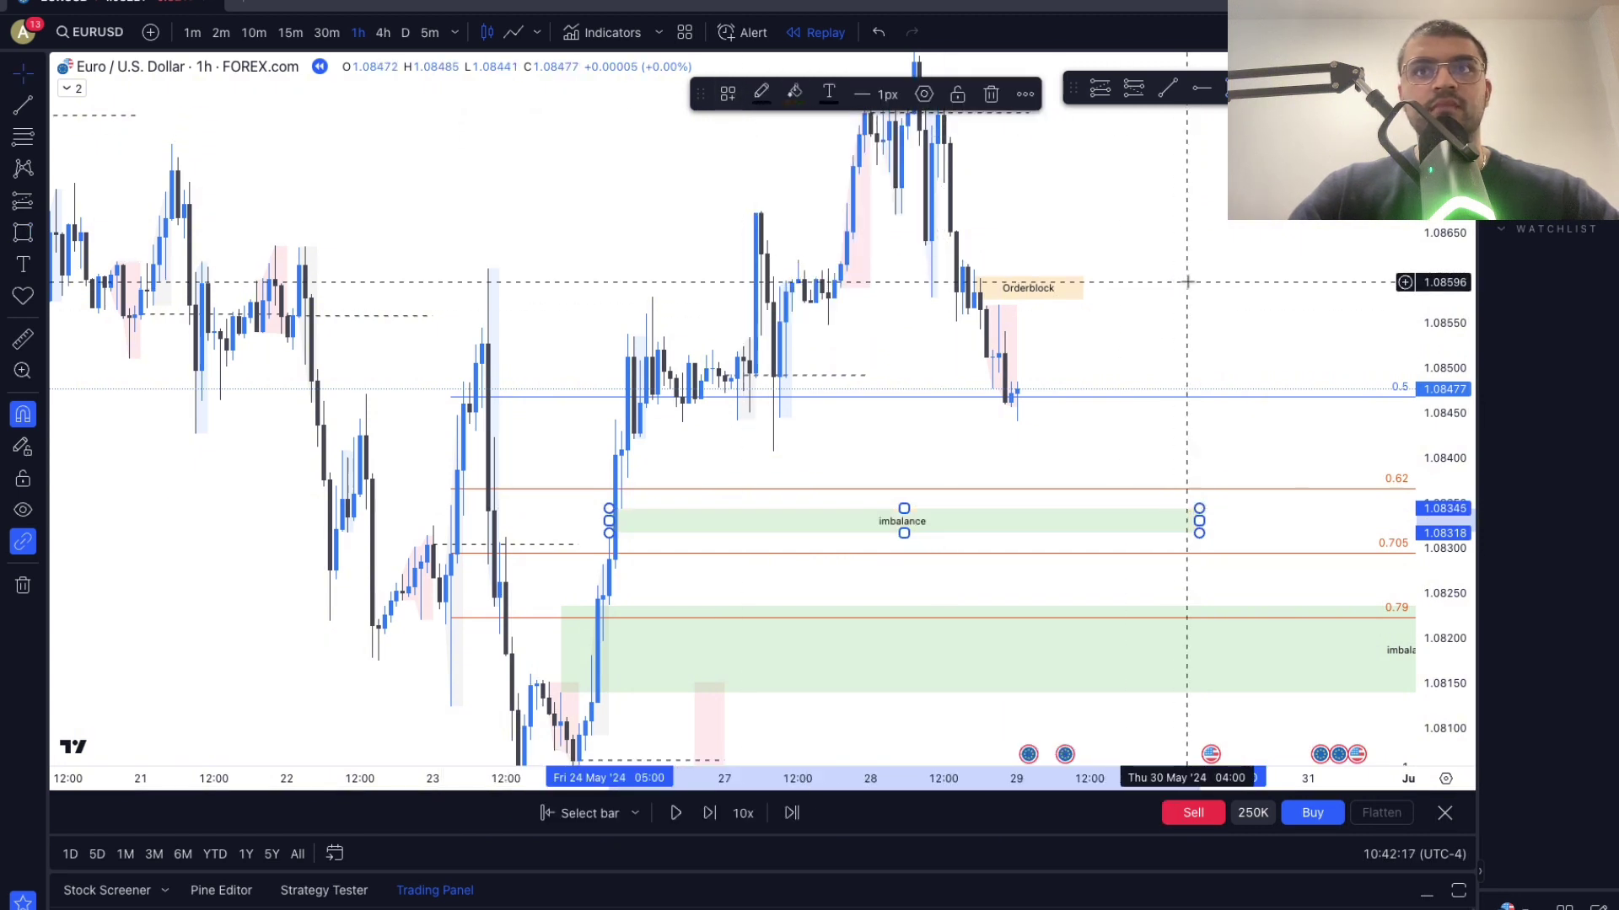
{"action": "left_click", "coordinate": [1146, 498]}
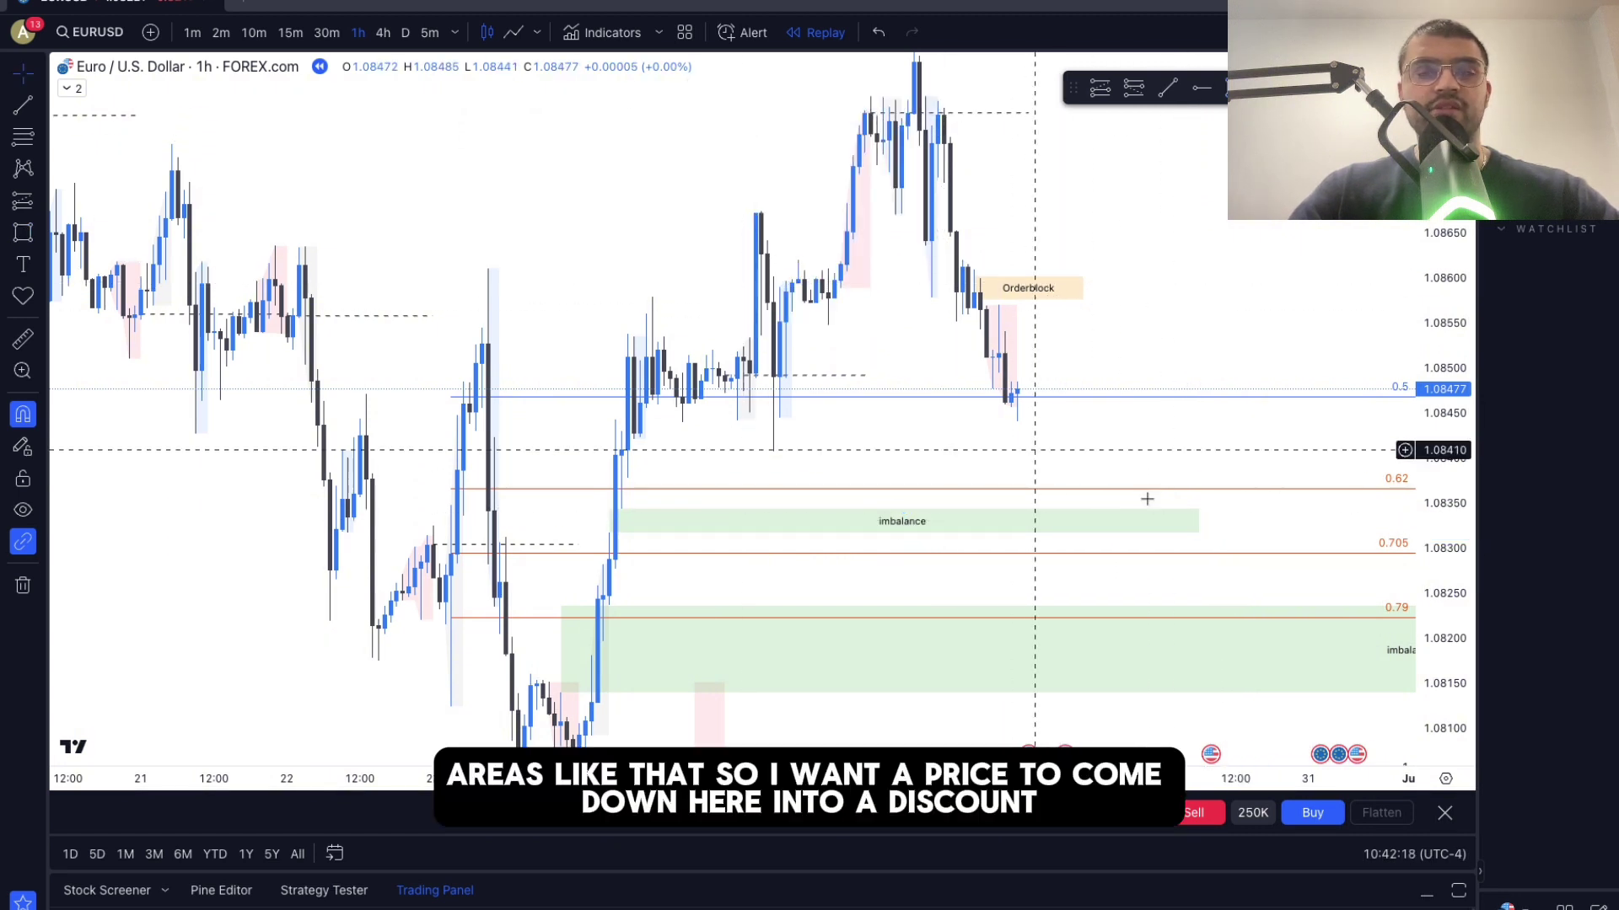
- Sketch a projected price path from the latest candle down into the new imbalance zone and steeply upward, and delete it
{"action": "left_click", "coordinate": [1029, 404]}
{"action": "left_click", "coordinate": [1047, 464]}
{"action": "left_click", "coordinate": [1065, 433]}
{"action": "left_click", "coordinate": [1084, 492]}
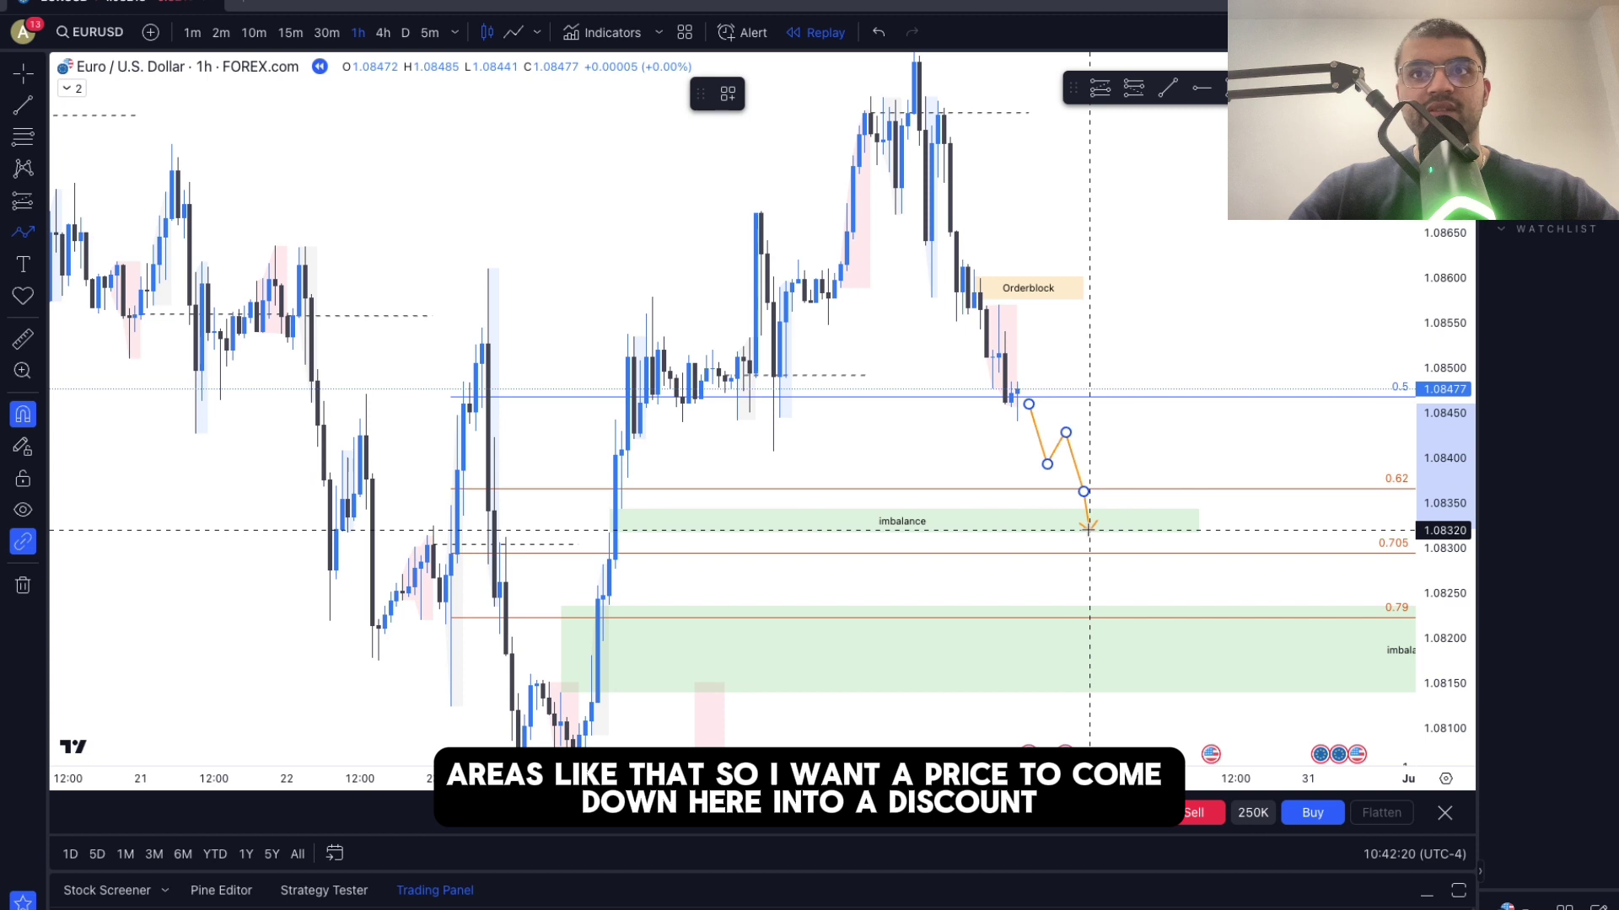
{"action": "double_click", "coordinate": [1184, 153]}
{"action": "left_click_drag", "start_coordinate": [1221, 296], "coordinate": [1216, 327]}
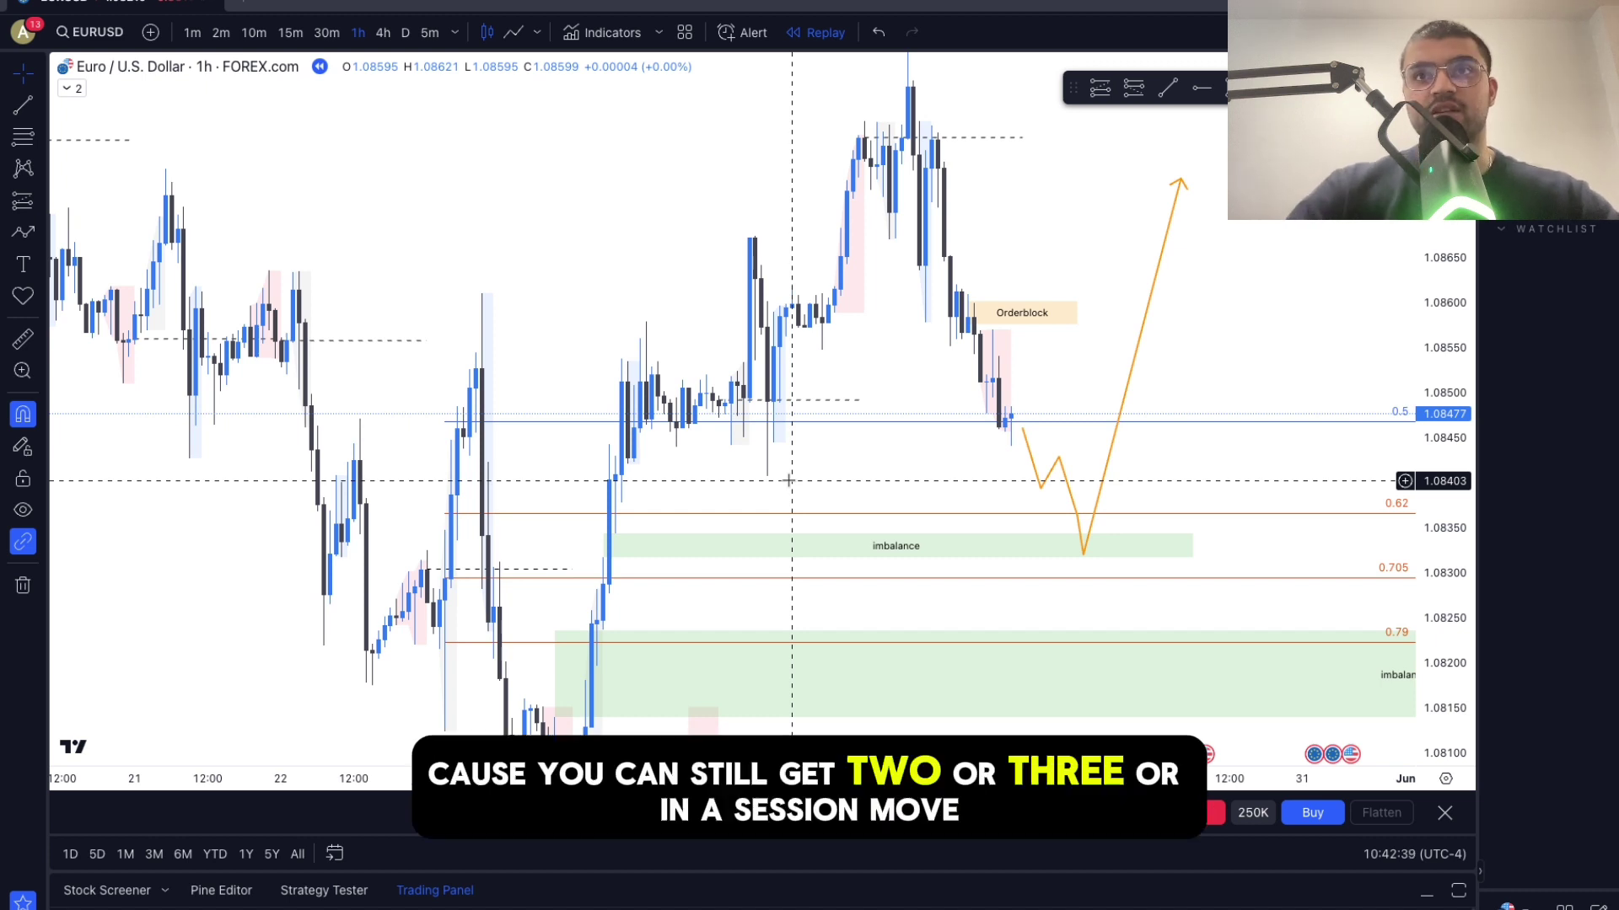
{"action": "left_click", "coordinate": [1143, 334]}
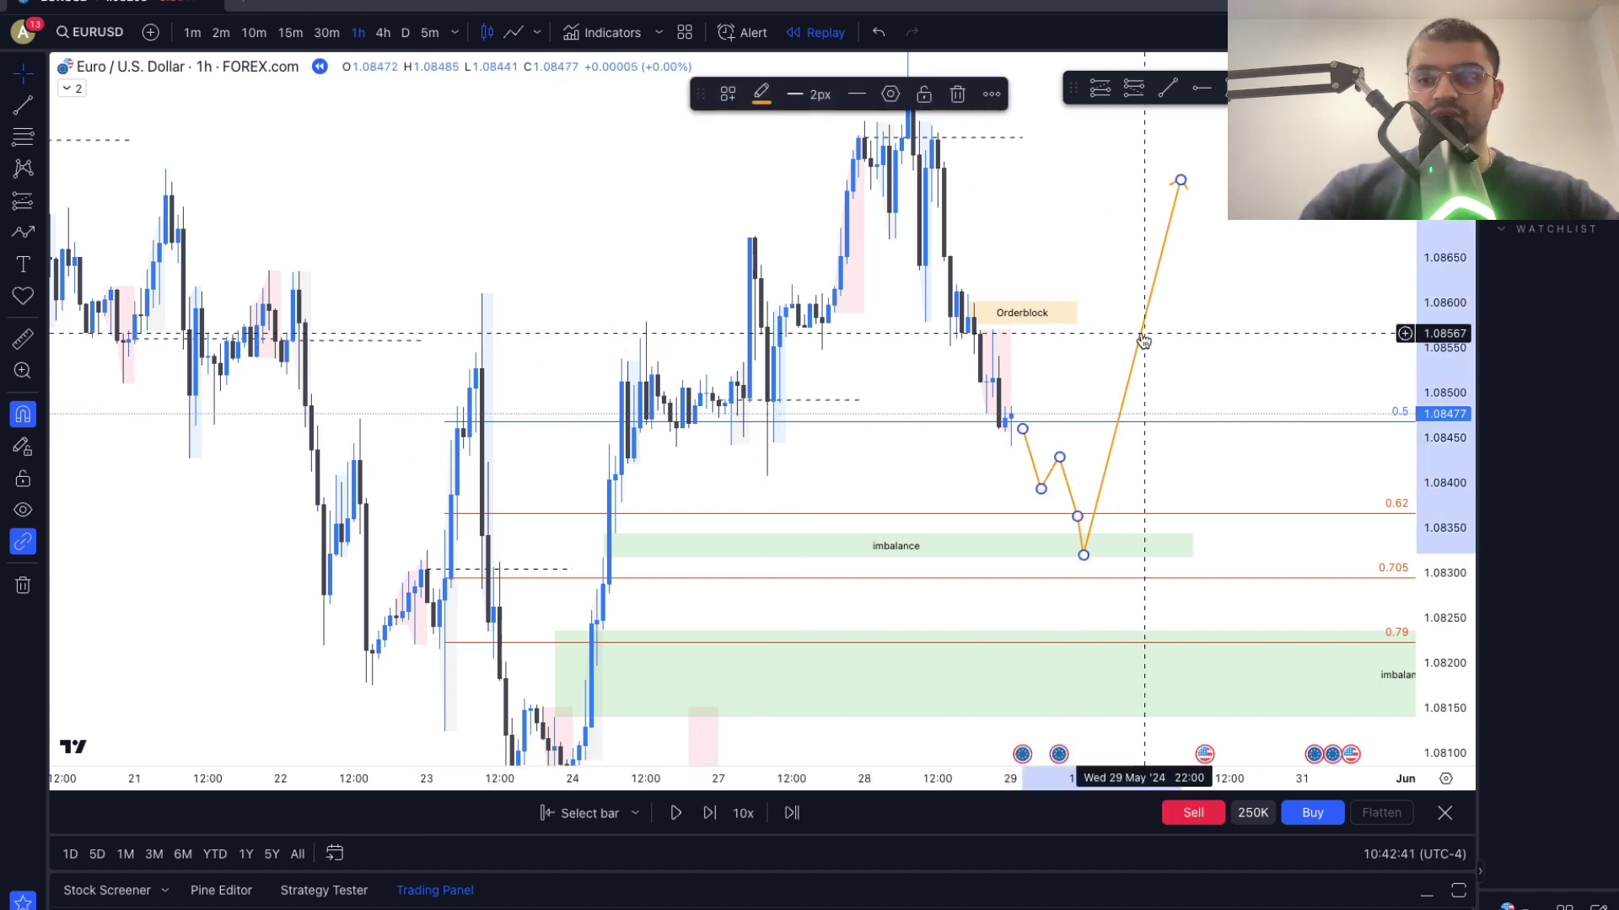
{"action": "key", "text": "Delete"}
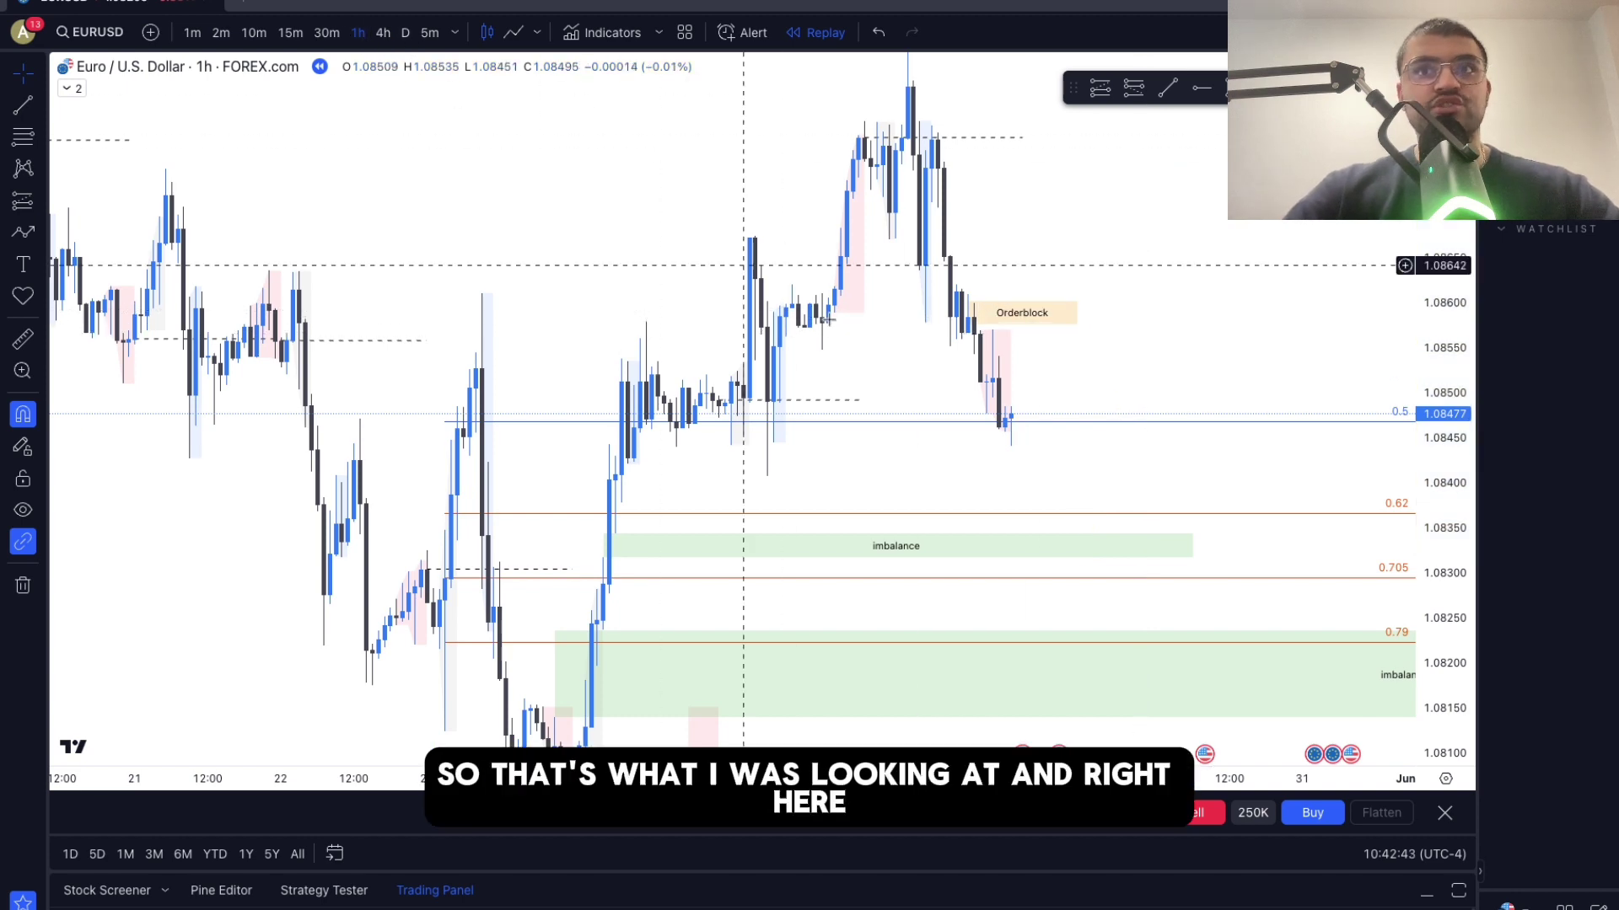
- Switch the chart to the 15-minute timeframe and frame the latest candles of 28 and 29 May around the order block
{"action": "left_click", "coordinate": [1023, 308]}
{"action": "scroll", "coordinate": [1063, 218], "scroll_direction": "up", "scroll_amount": 5}
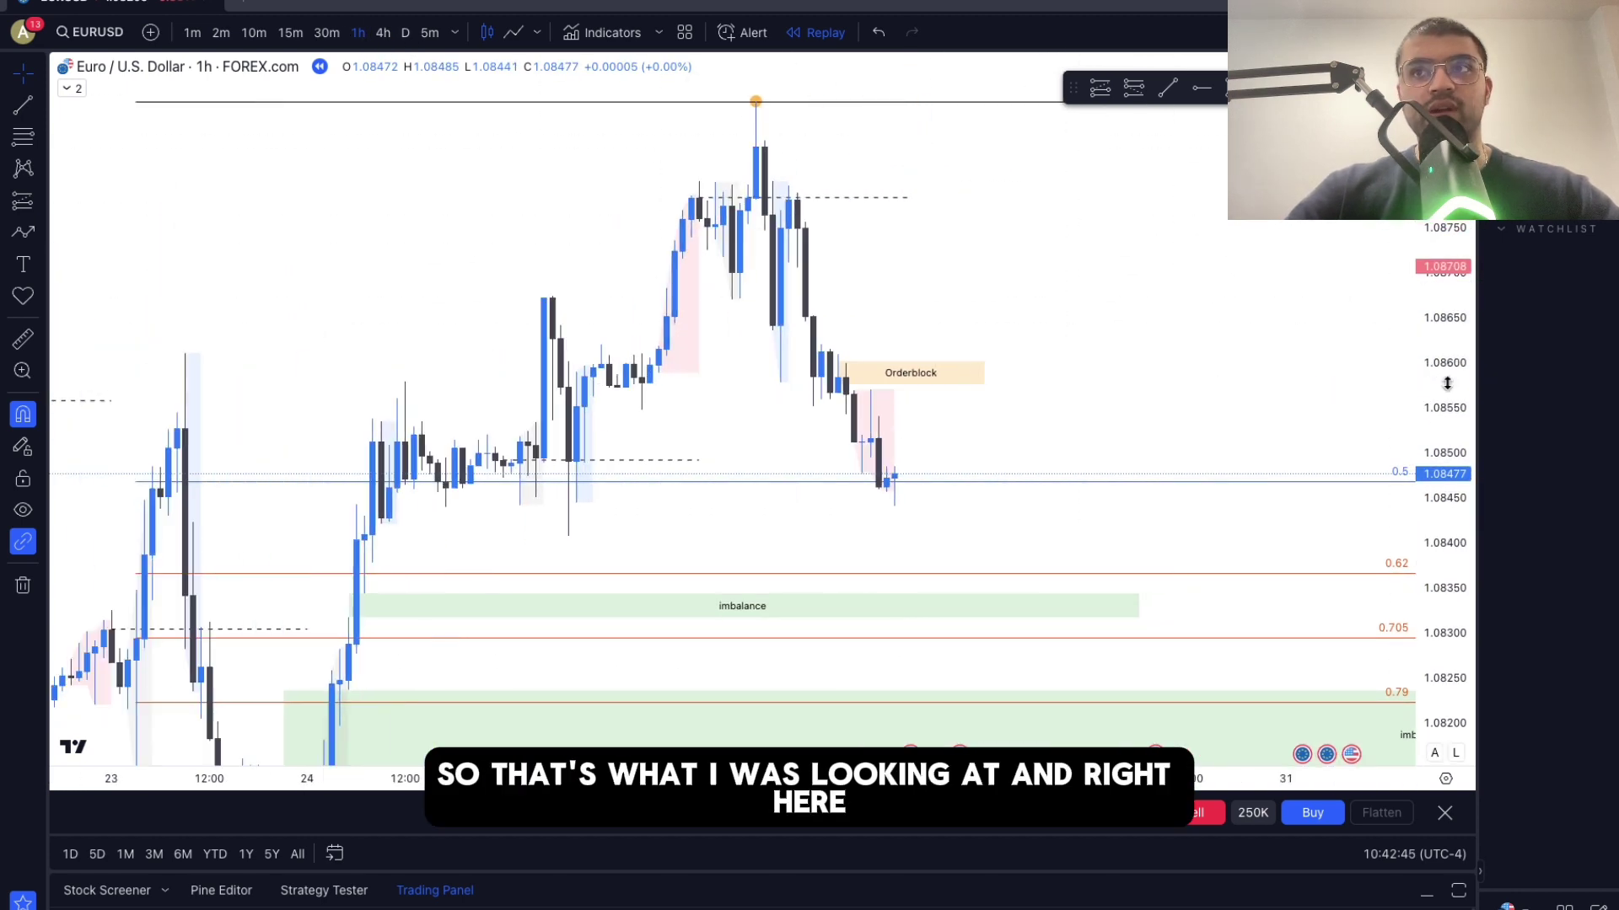
{"action": "left_click", "coordinate": [326, 32]}
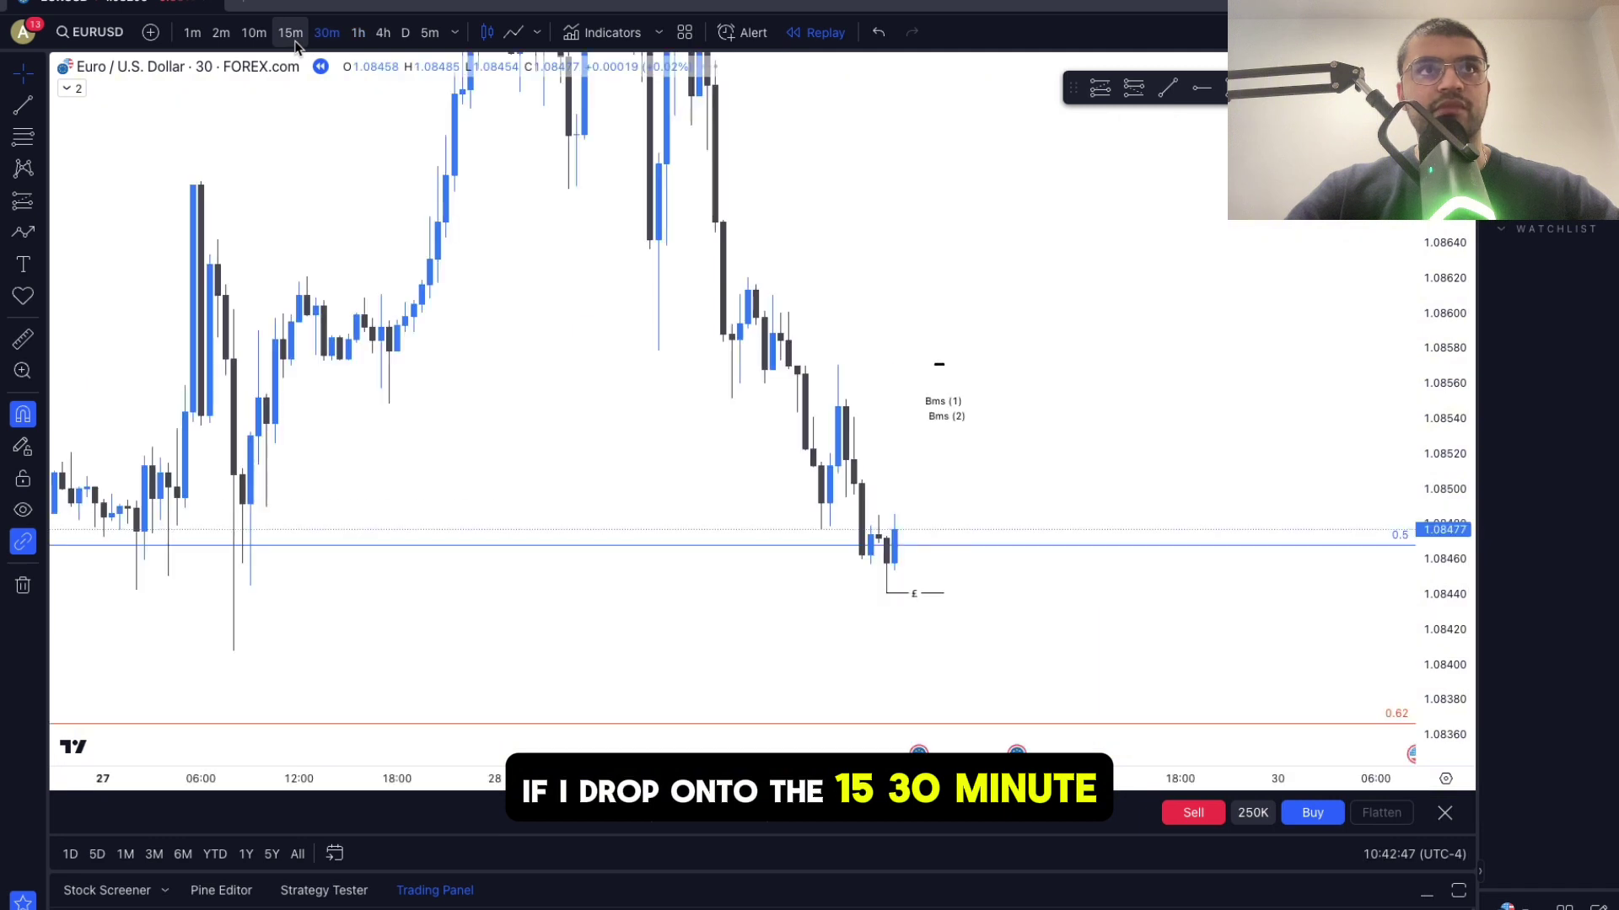
{"action": "left_click", "coordinate": [290, 32]}
{"action": "scroll", "coordinate": [1275, 463], "scroll_direction": "down", "scroll_amount": 5}
{"action": "left_click_drag", "start_coordinate": [1424, 431], "coordinate": [1424, 375]}
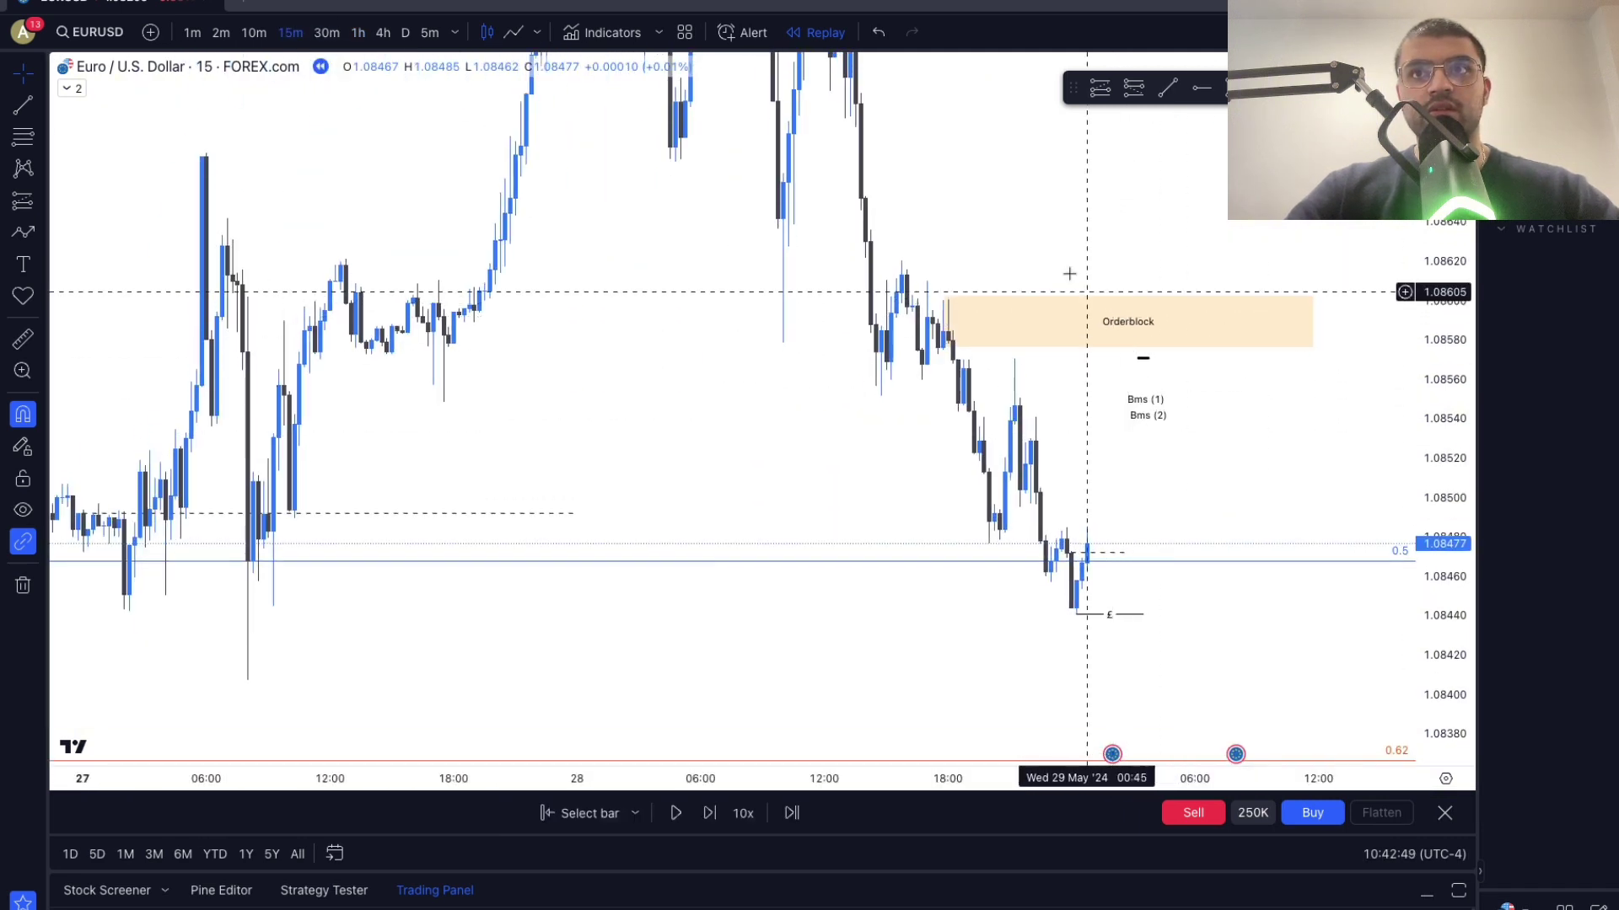
- Delete the old order block zone together with the short dash and Bms labels beneath it
{"action": "left_click_drag", "start_coordinate": [1068, 253], "coordinate": [1214, 466]}
{"action": "key", "text": "Delete"}
{"action": "scroll", "coordinate": [1333, 441], "scroll_direction": "up", "scroll_amount": 2}
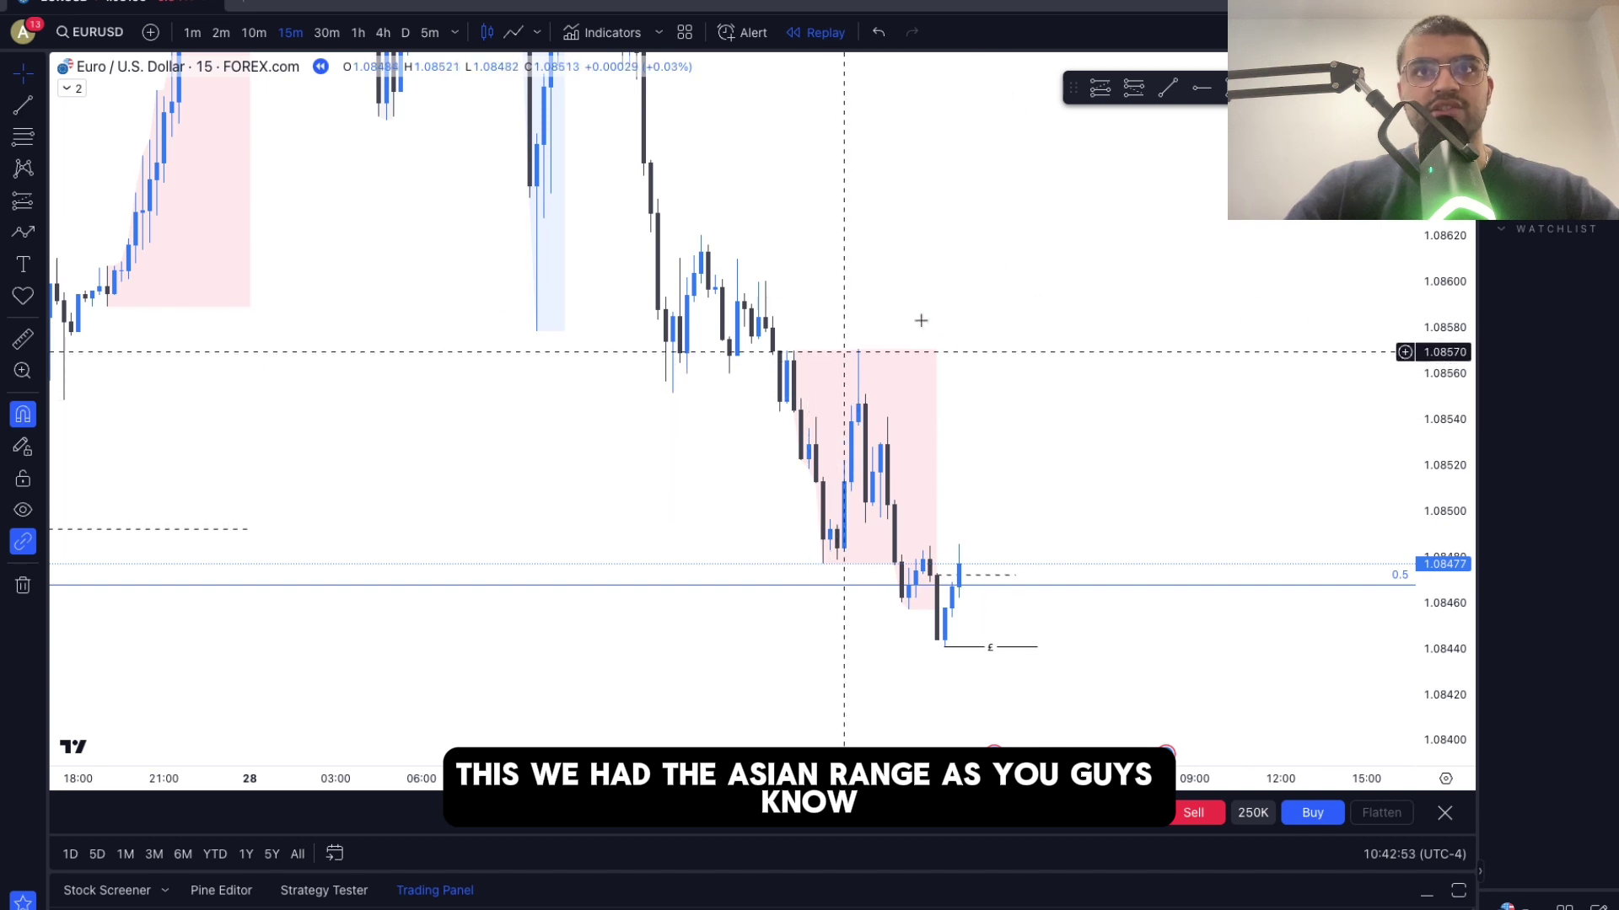
- Mark the Asian high at about 1.08570 with a horizontal trend line reaching to about 04:30 on 29 May
{"action": "key", "text": "alt+t"}
{"action": "left_click", "coordinate": [787, 351]}
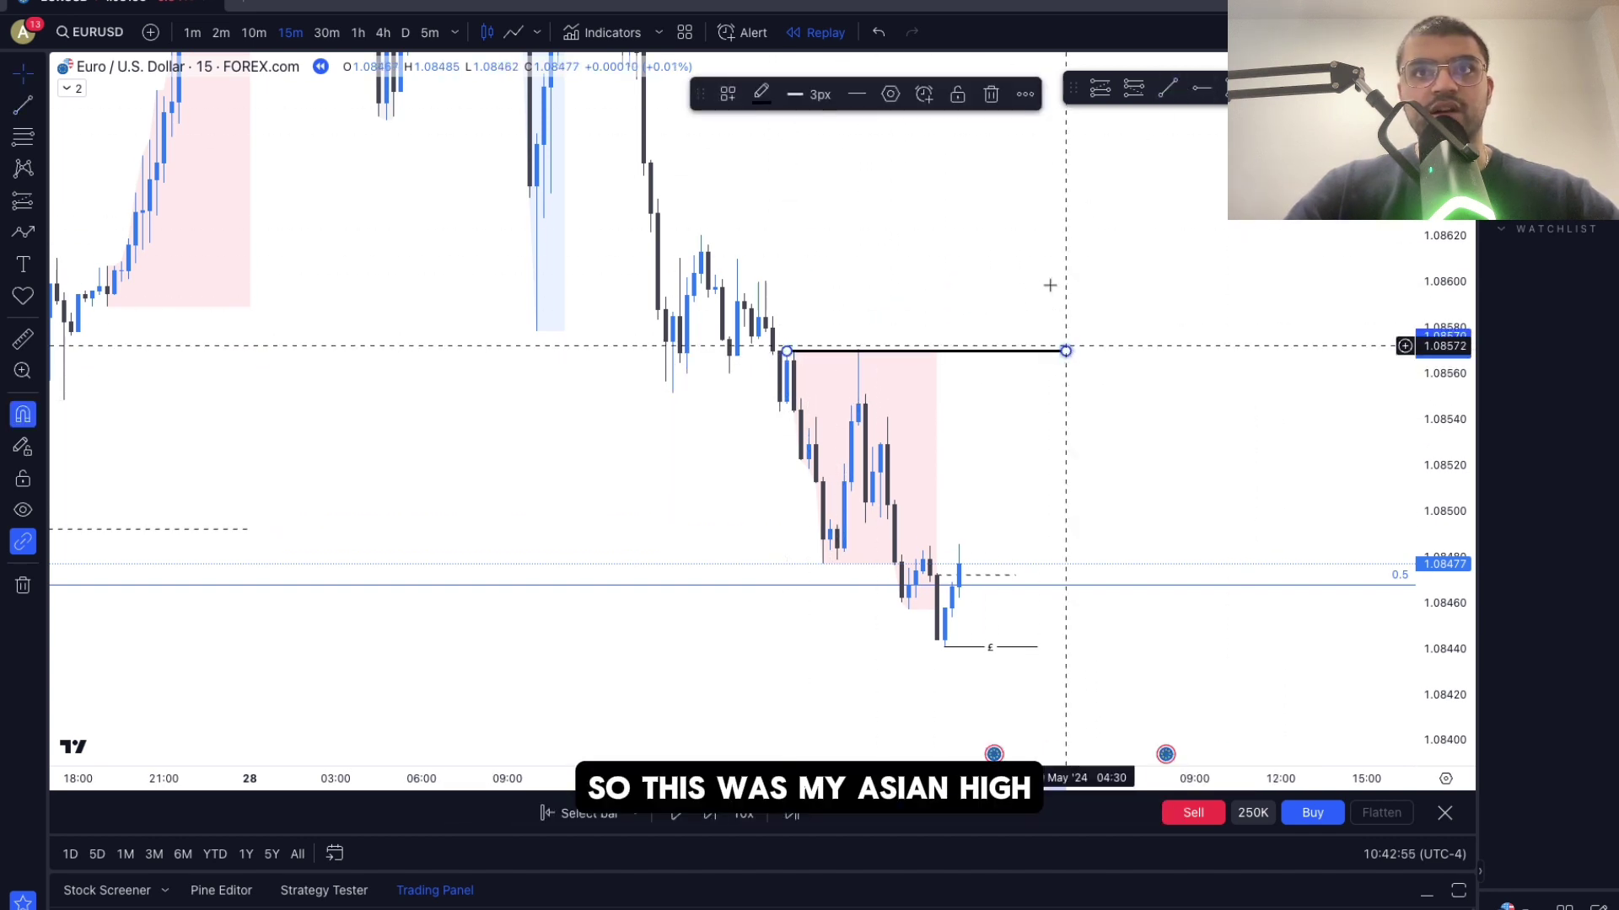
{"action": "left_click", "coordinate": [1065, 351]}
- Mark the zone from about 1.08577 to 1.08601 above the Asian high with a rectangle and apply the Orderblock template
{"action": "key", "text": "alt+shift+r"}
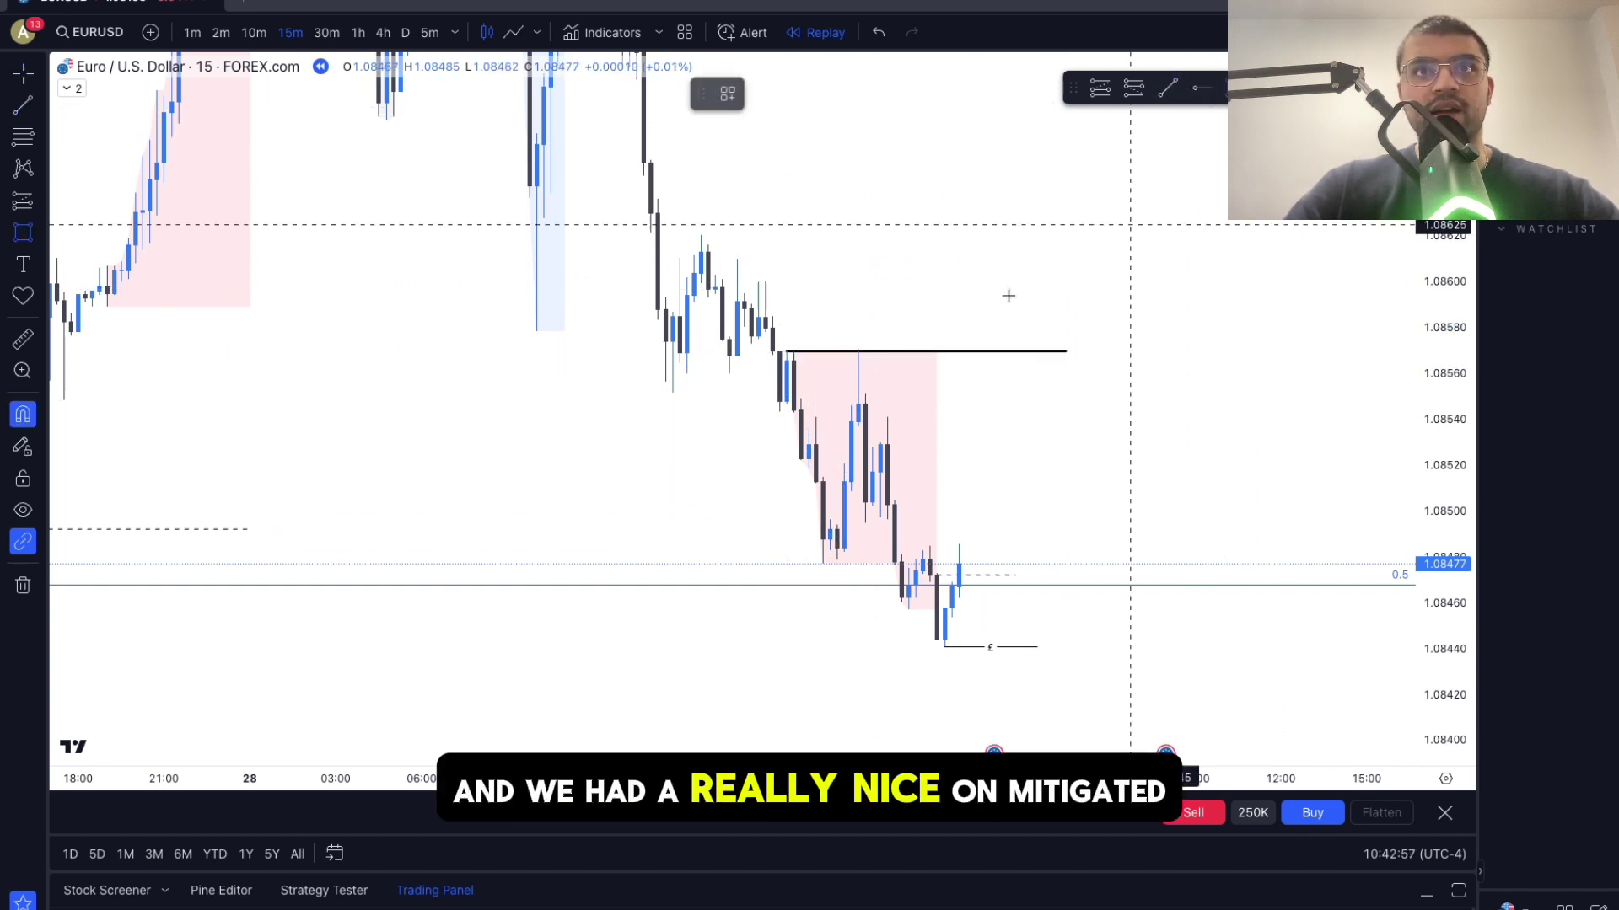
{"action": "left_click", "coordinate": [758, 336]}
{"action": "left_click", "coordinate": [1272, 279]}
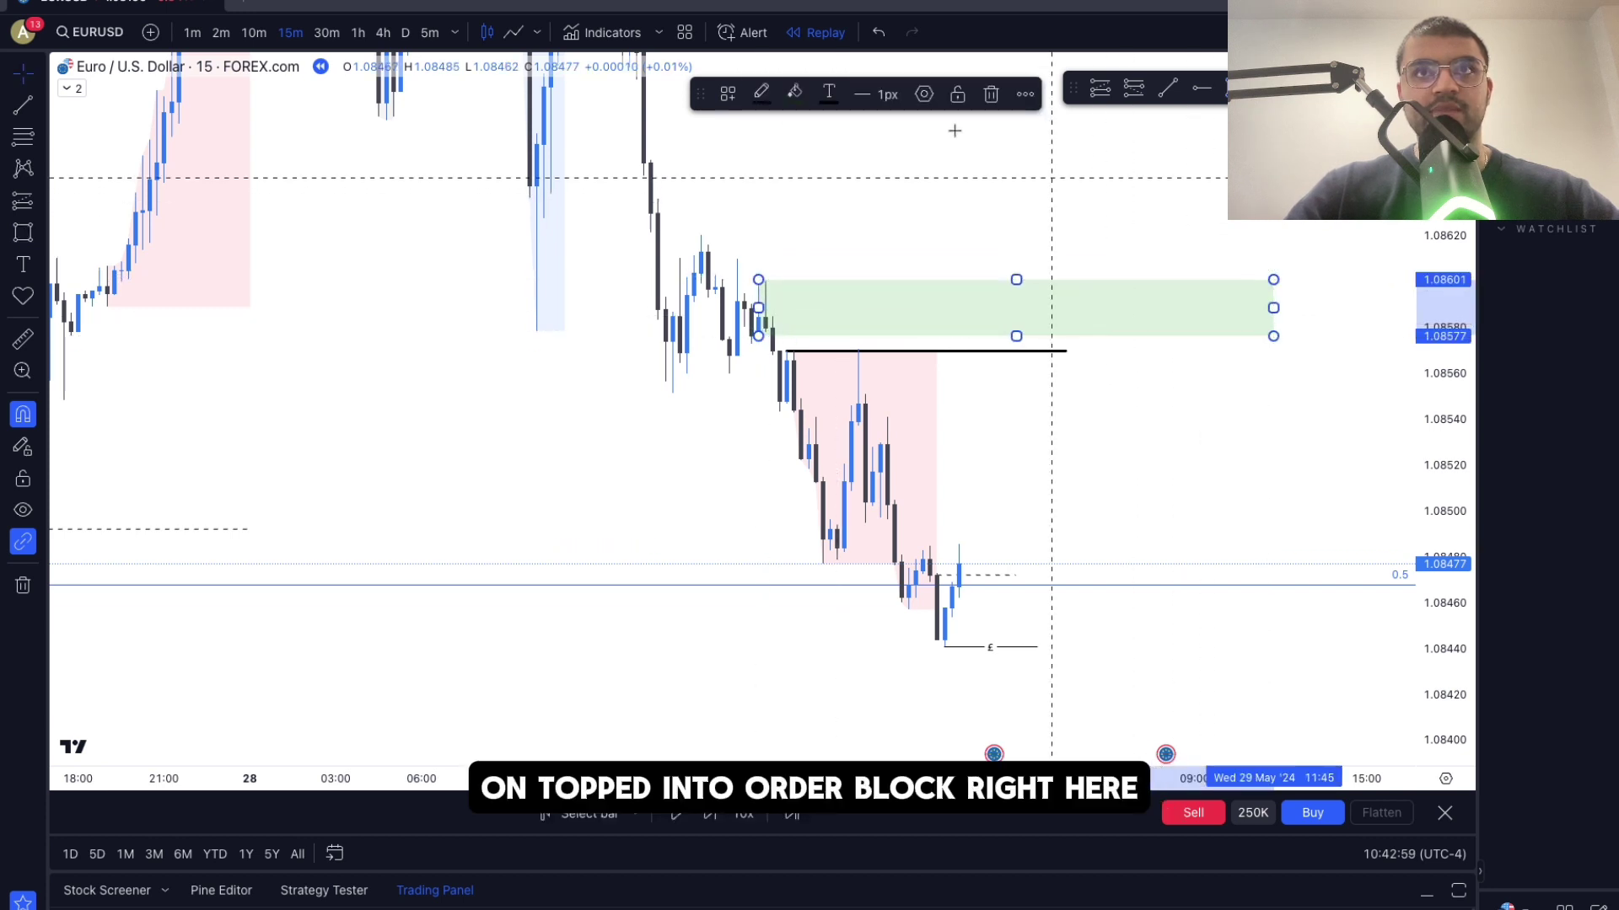
{"action": "left_click", "coordinate": [726, 99]}
{"action": "left_click", "coordinate": [763, 281]}
{"action": "left_click", "coordinate": [1167, 390]}
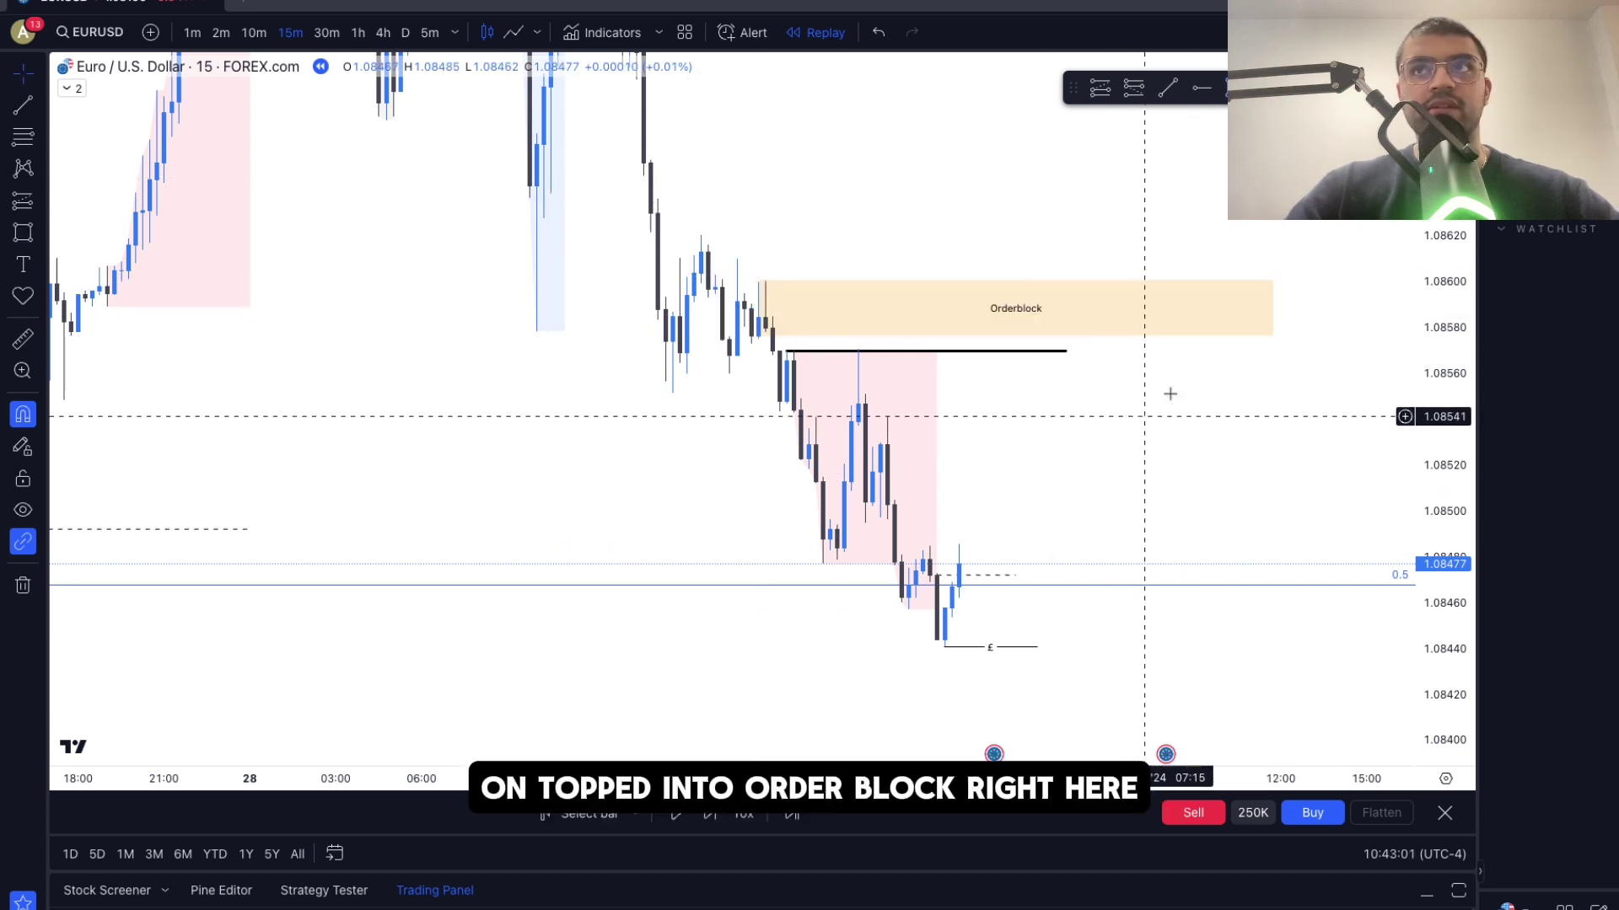
- Delete the leftover £ liquidity line under the latest swing low
{"action": "left_click", "coordinate": [1402, 90]}
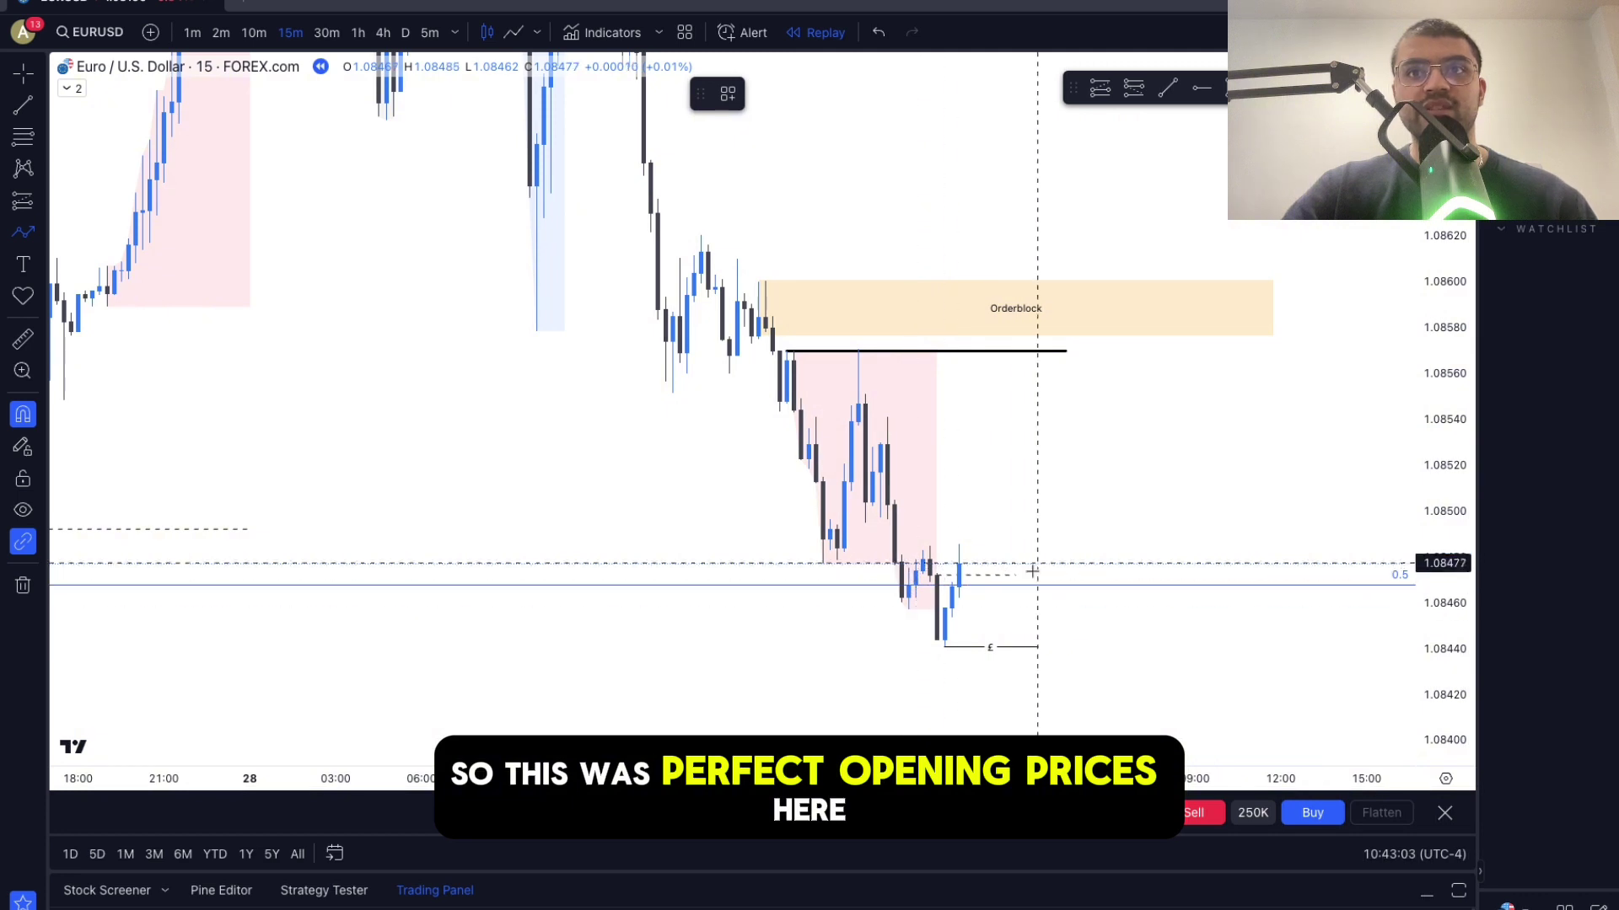
{"action": "key", "text": "Escape"}
{"action": "left_click", "coordinate": [1014, 649]}
{"action": "key", "text": "Delete"}
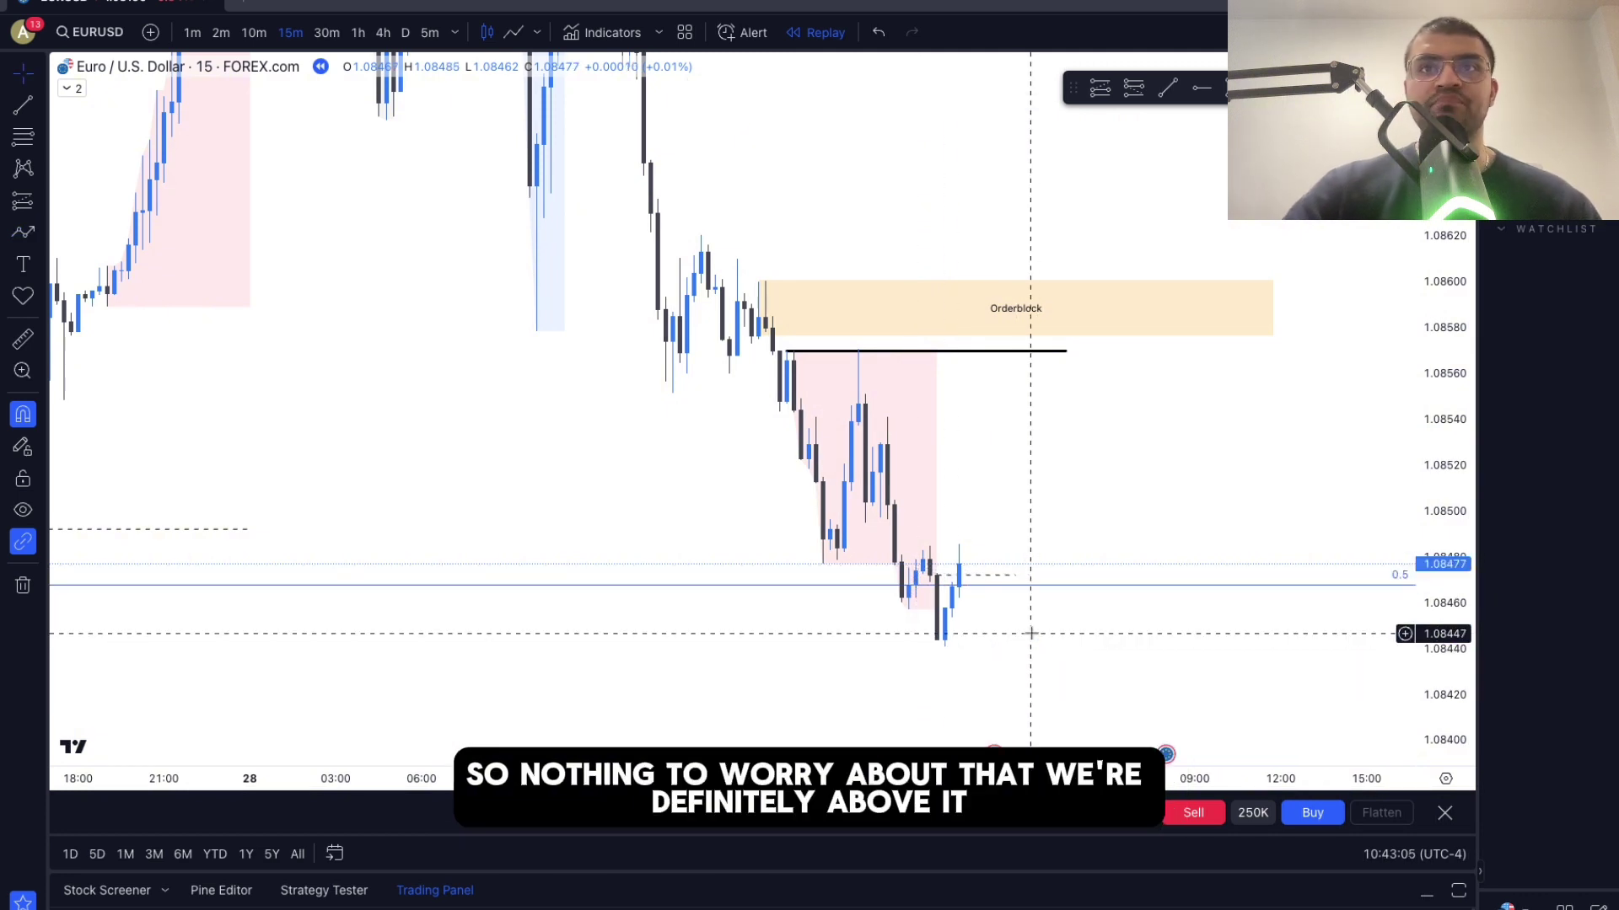
- Examine the latest price against the order block, the 0.5 Fibonacci level and the imbalance zone
{"action": "left_click_drag", "start_coordinate": [1078, 443], "coordinate": [1026, 361]}
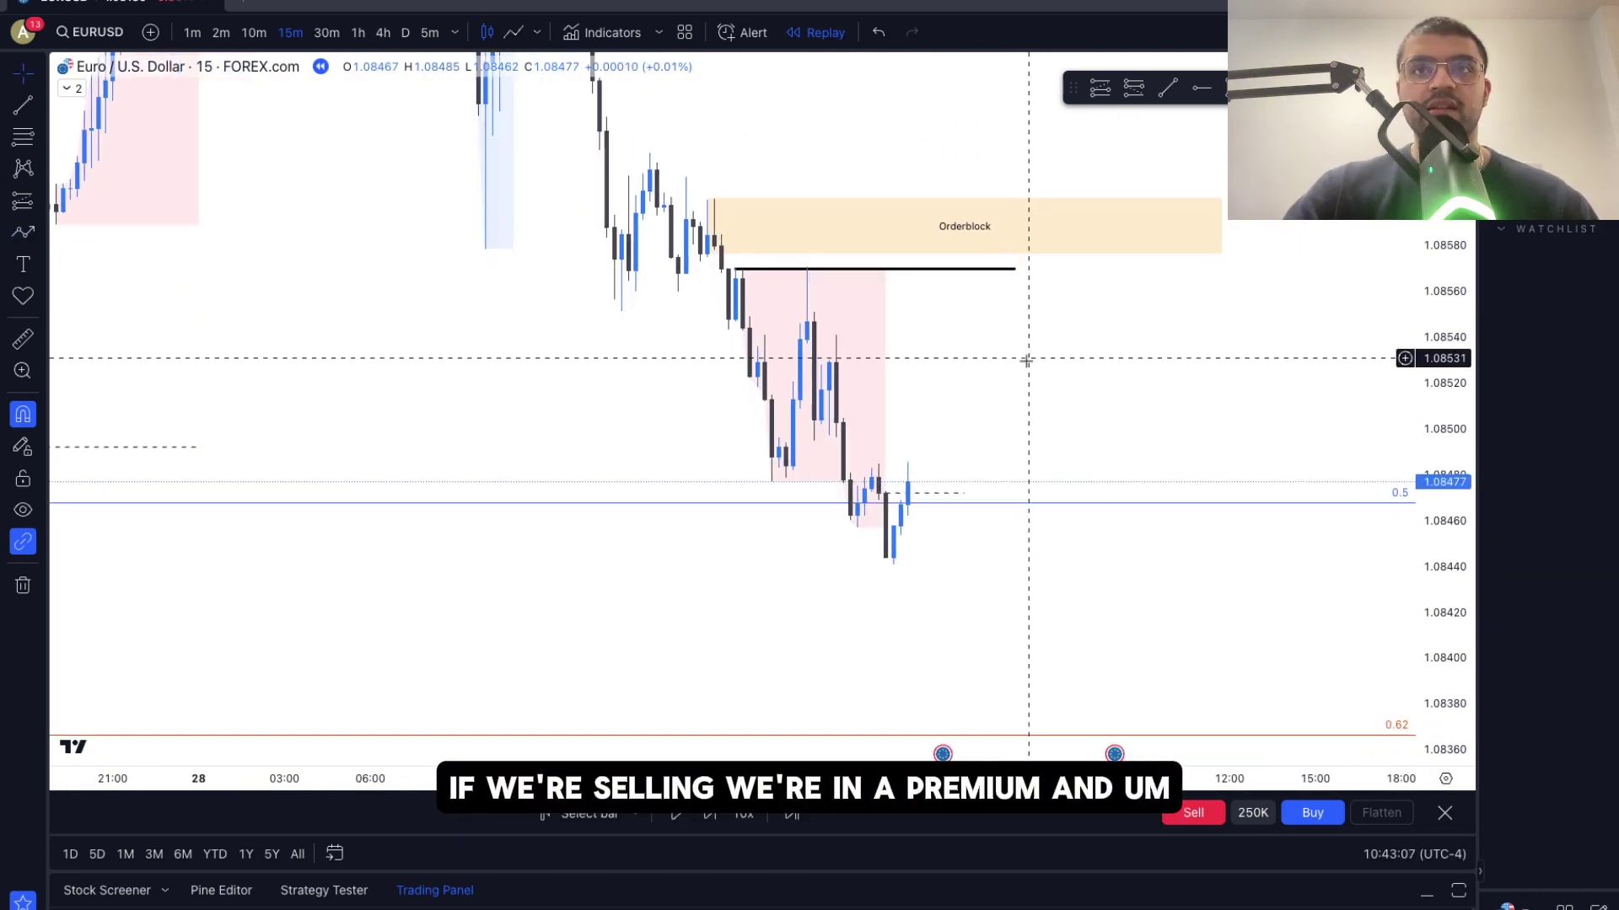
{"action": "scroll", "coordinate": [1084, 365], "scroll_direction": "down", "scroll_amount": 6}
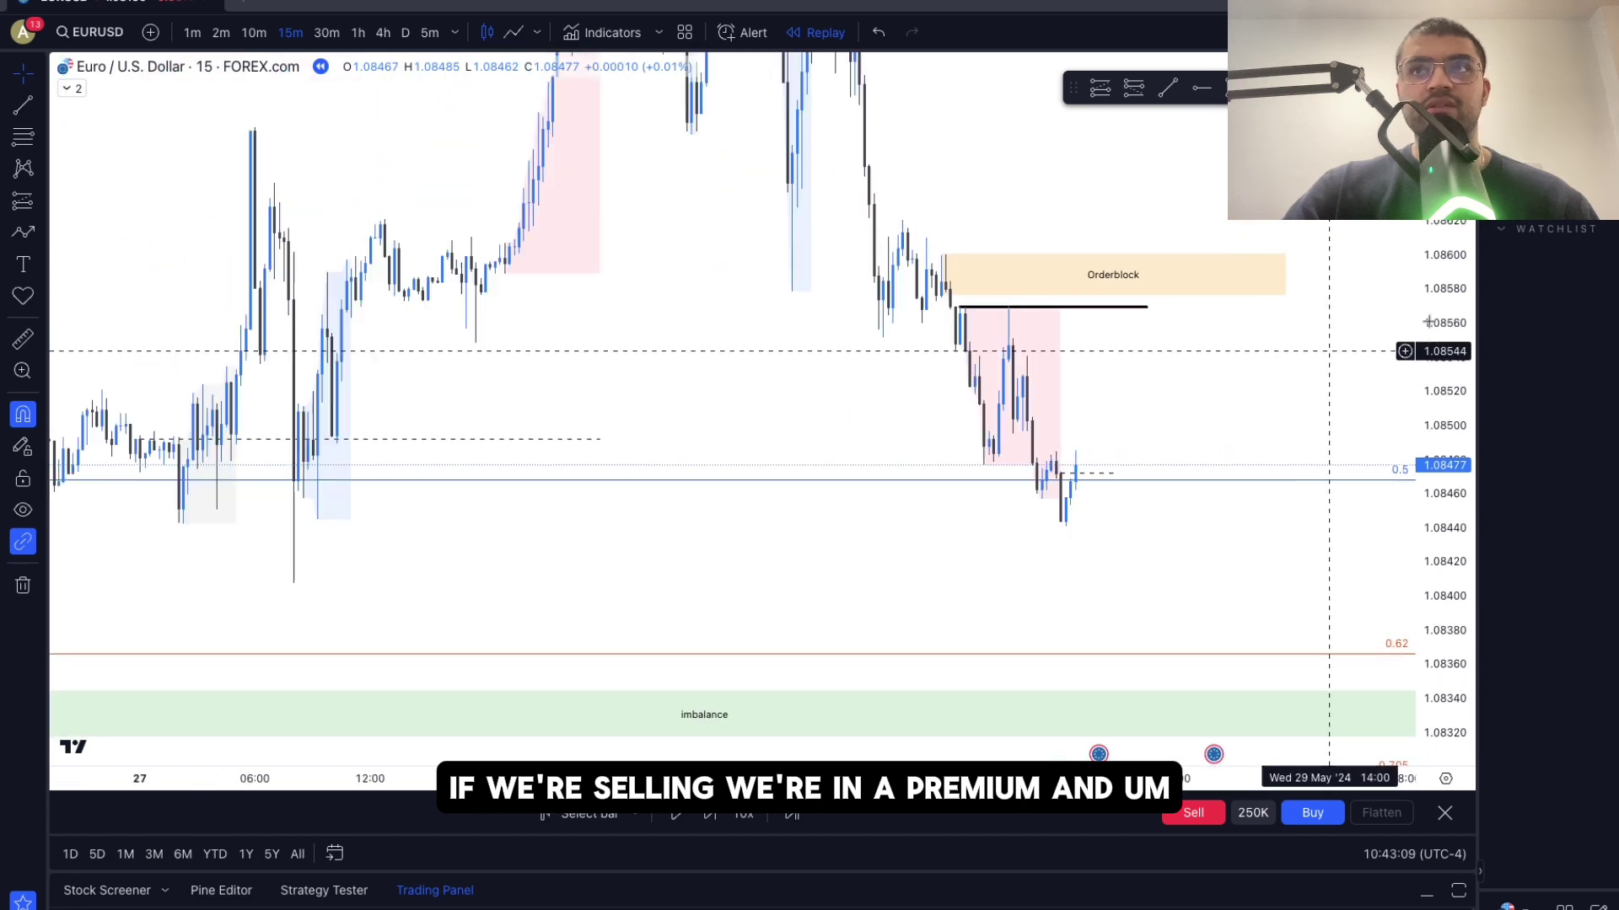
{"action": "scroll", "coordinate": [1319, 393], "scroll_direction": "up", "scroll_amount": 3}
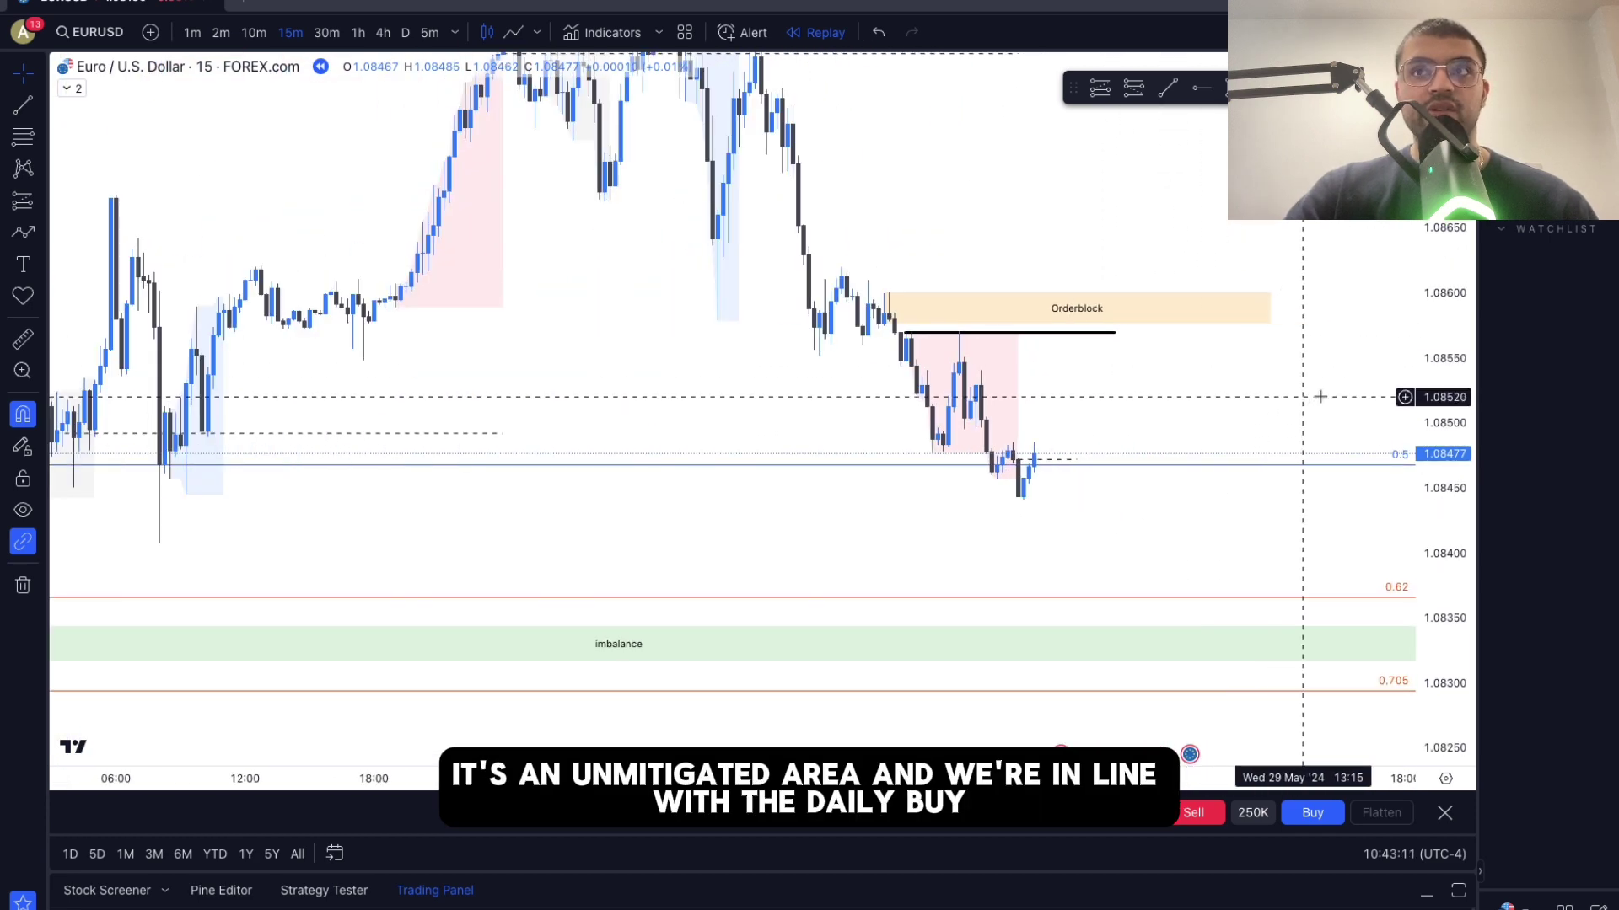
{"action": "scroll", "coordinate": [1370, 394], "scroll_direction": "down", "scroll_amount": 4}
{"action": "scroll", "coordinate": [1370, 394], "scroll_direction": "down", "scroll_amount": 1}
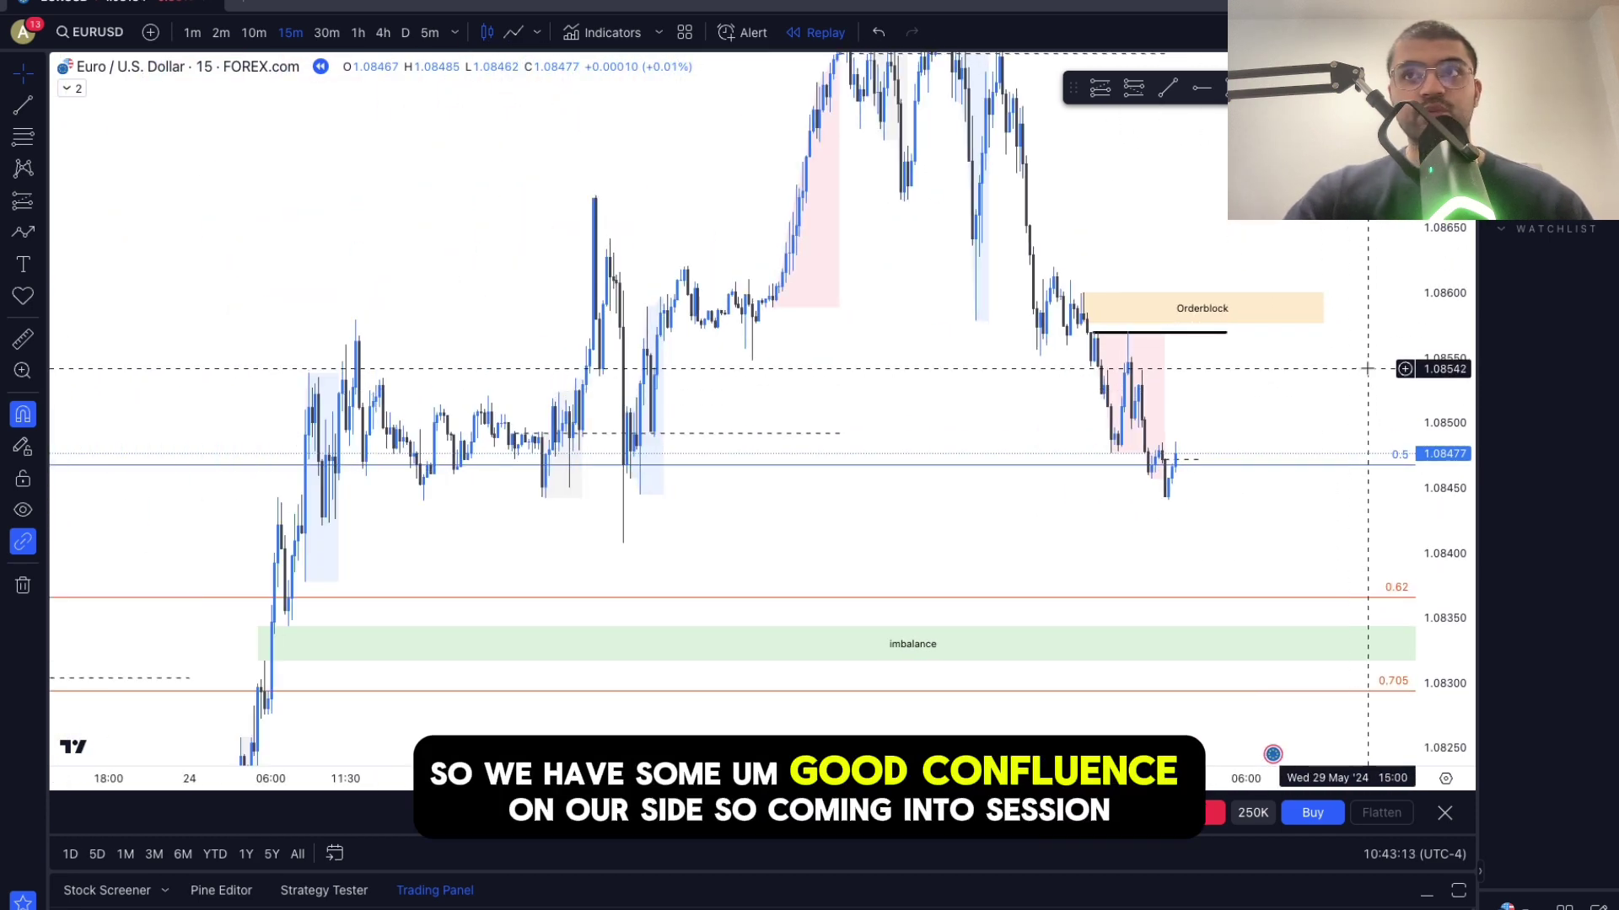
{"action": "scroll", "coordinate": [1351, 389], "scroll_direction": "up", "scroll_amount": 3}
{"action": "scroll", "coordinate": [1176, 381], "scroll_direction": "up", "scroll_amount": 2}
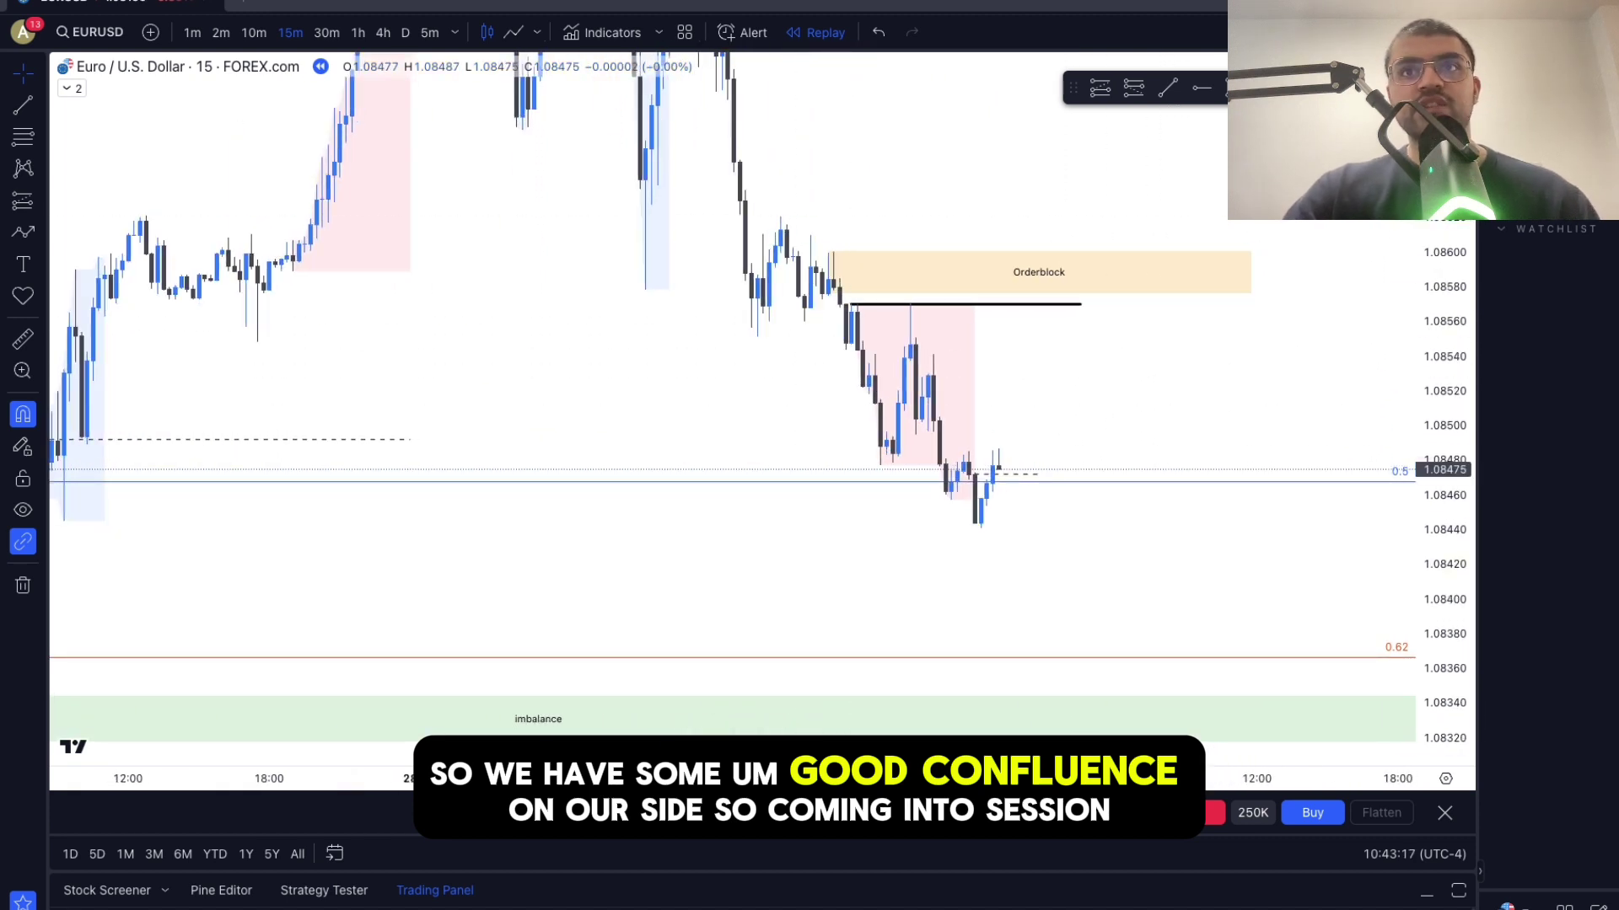
- Step the 15-minute replay forward bar by bar until price taps into the order block above the Asian high
{"action": "left_click", "coordinate": [703, 821]}
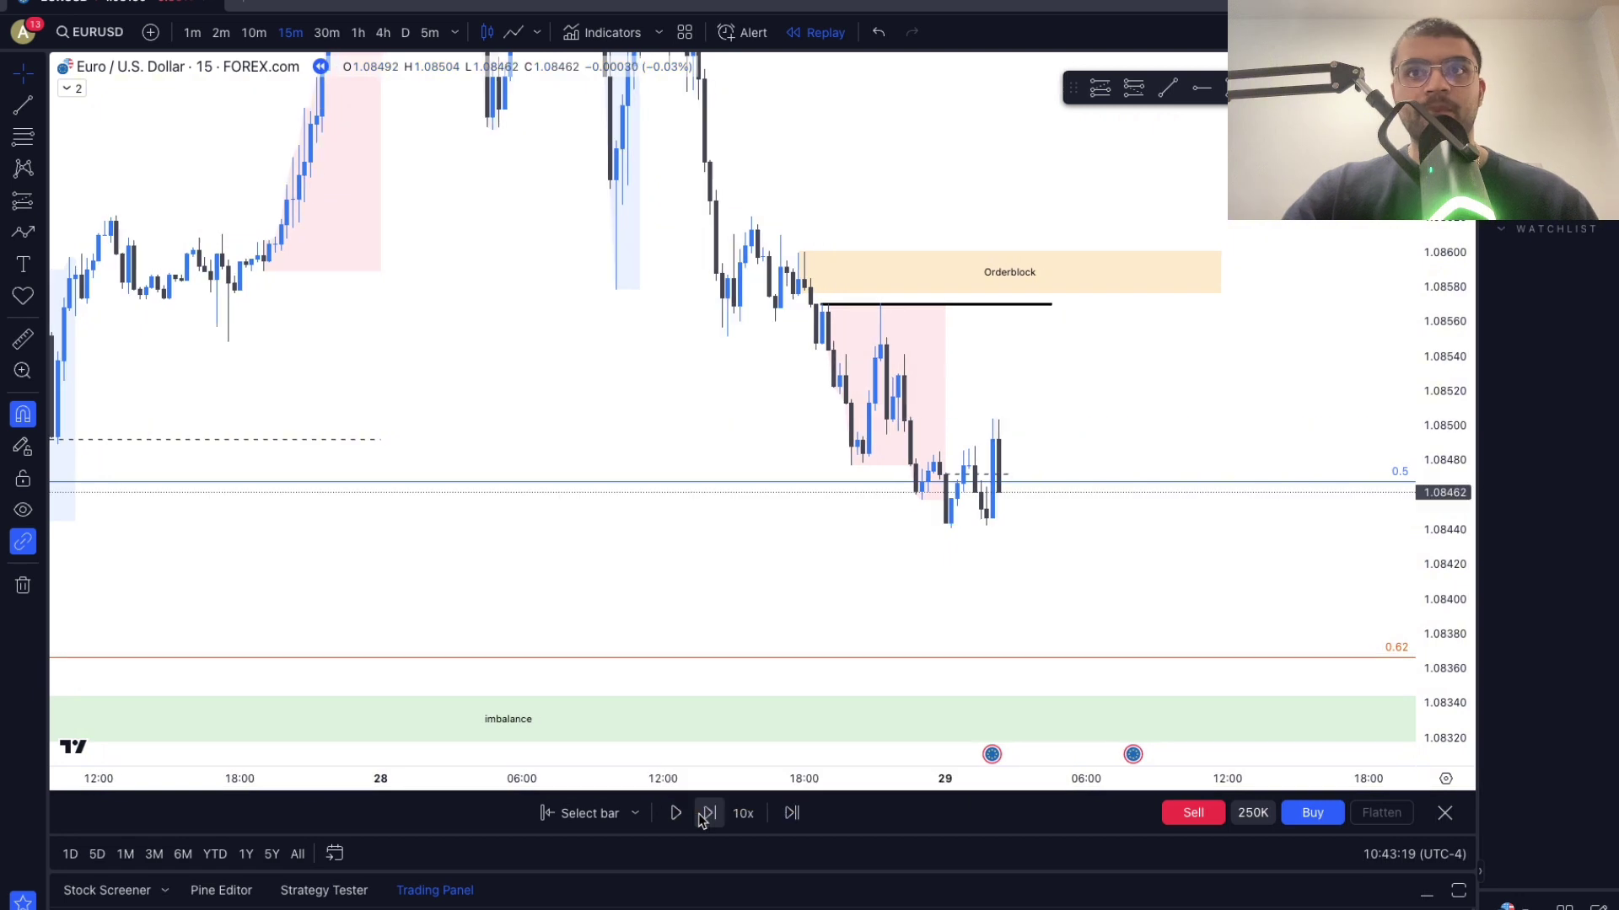
{"action": "left_click", "coordinate": [704, 820]}
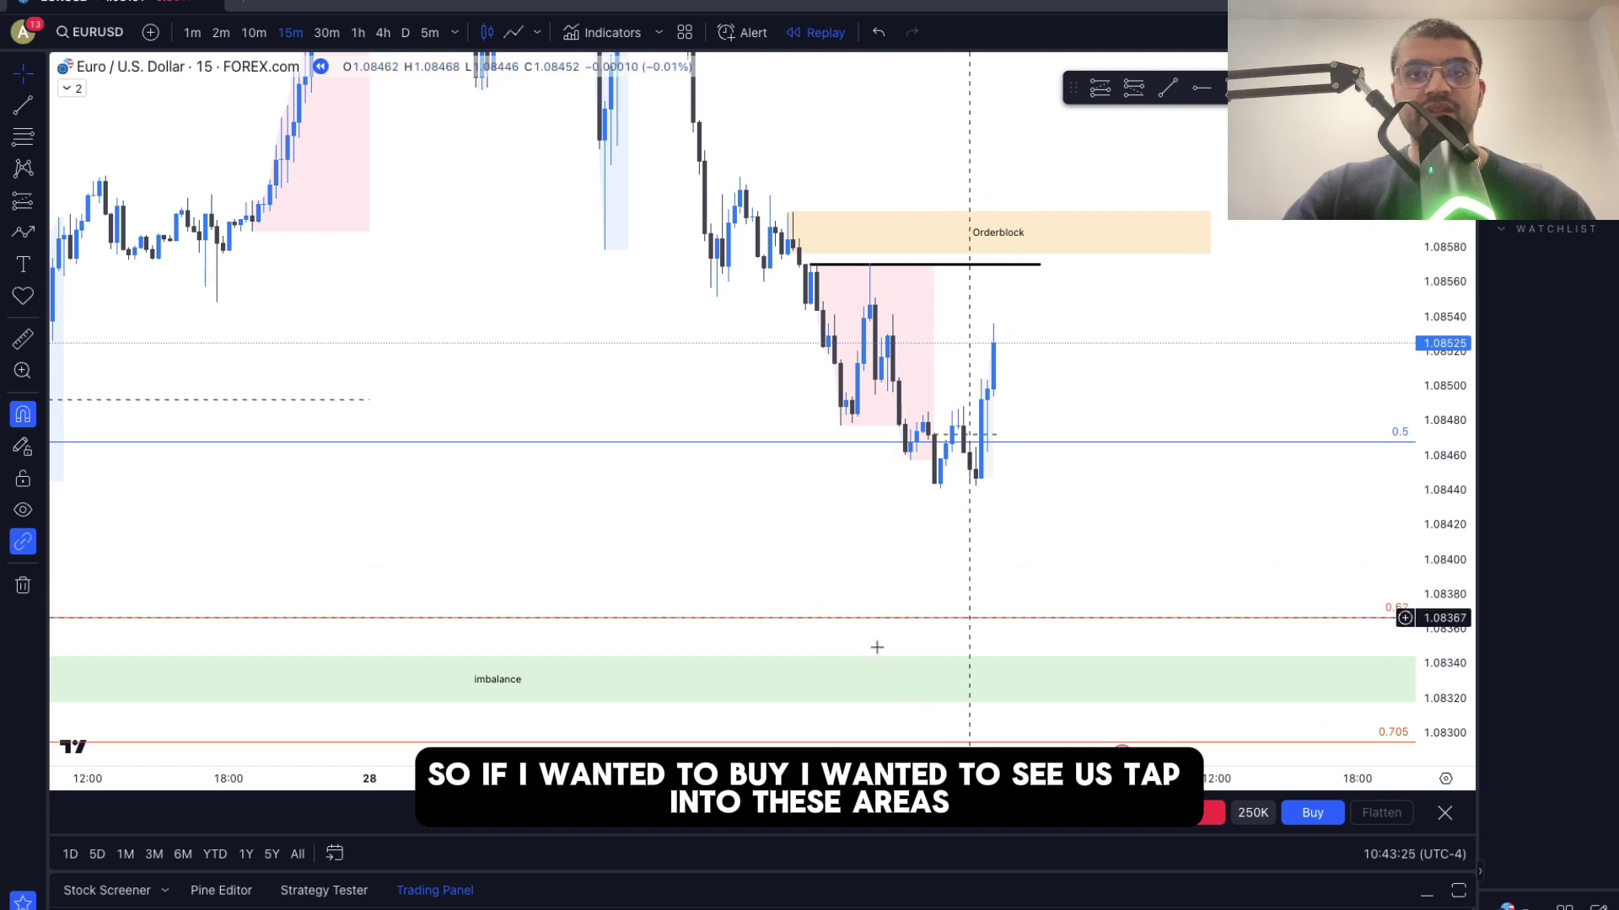
{"action": "scroll", "coordinate": [927, 590], "scroll_direction": "down", "scroll_amount": 3}
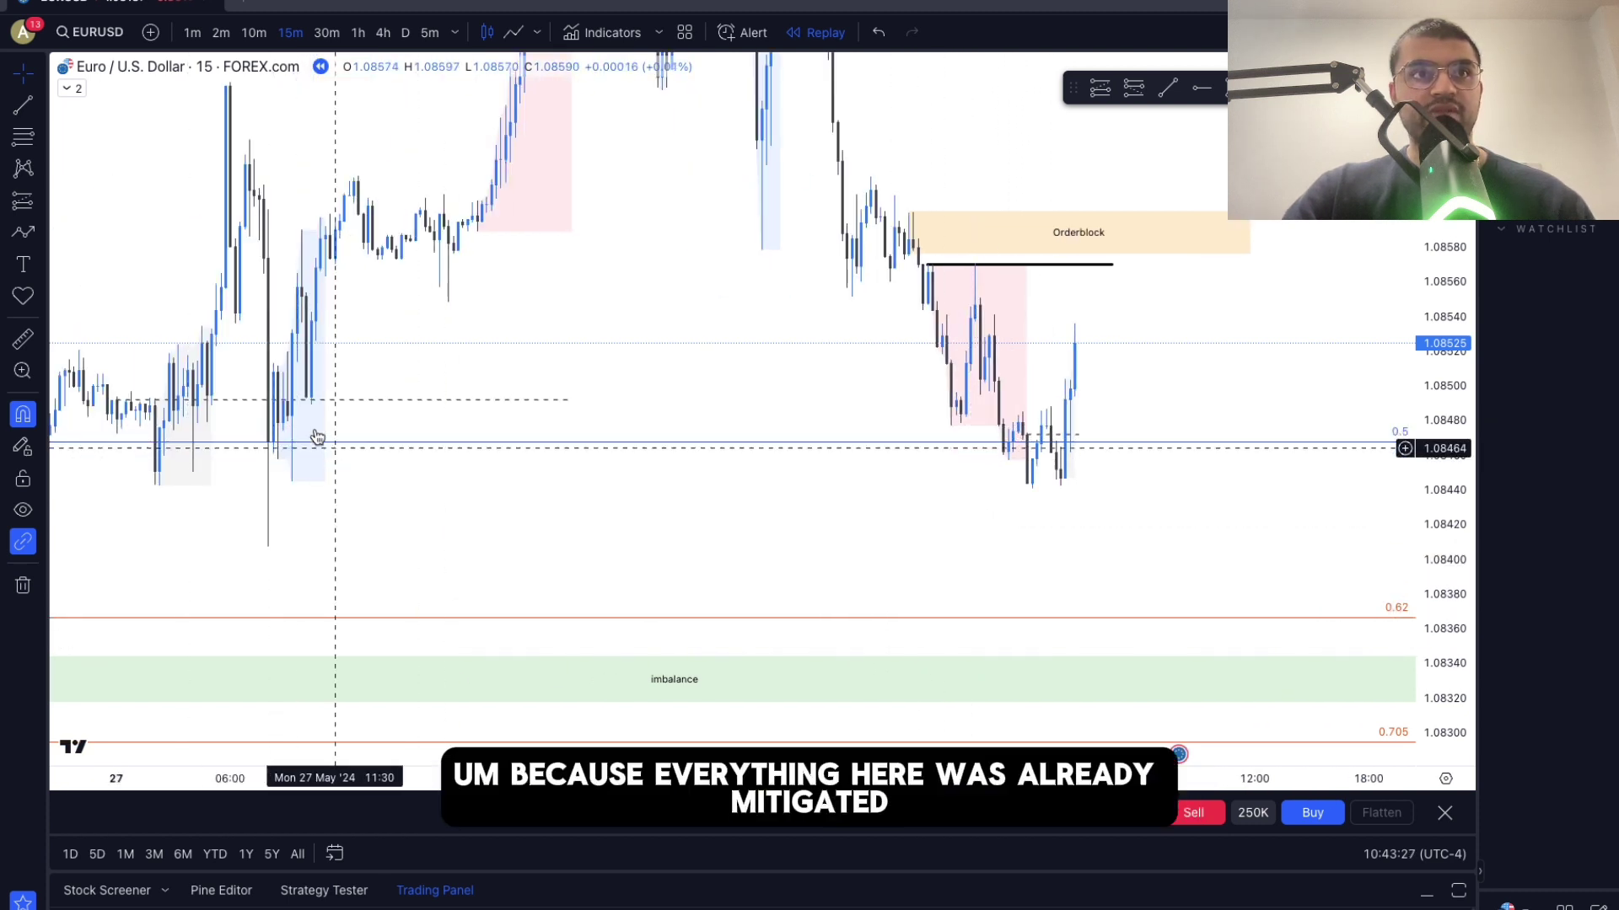
{"action": "scroll", "coordinate": [815, 540], "scroll_direction": "up", "scroll_amount": 2}
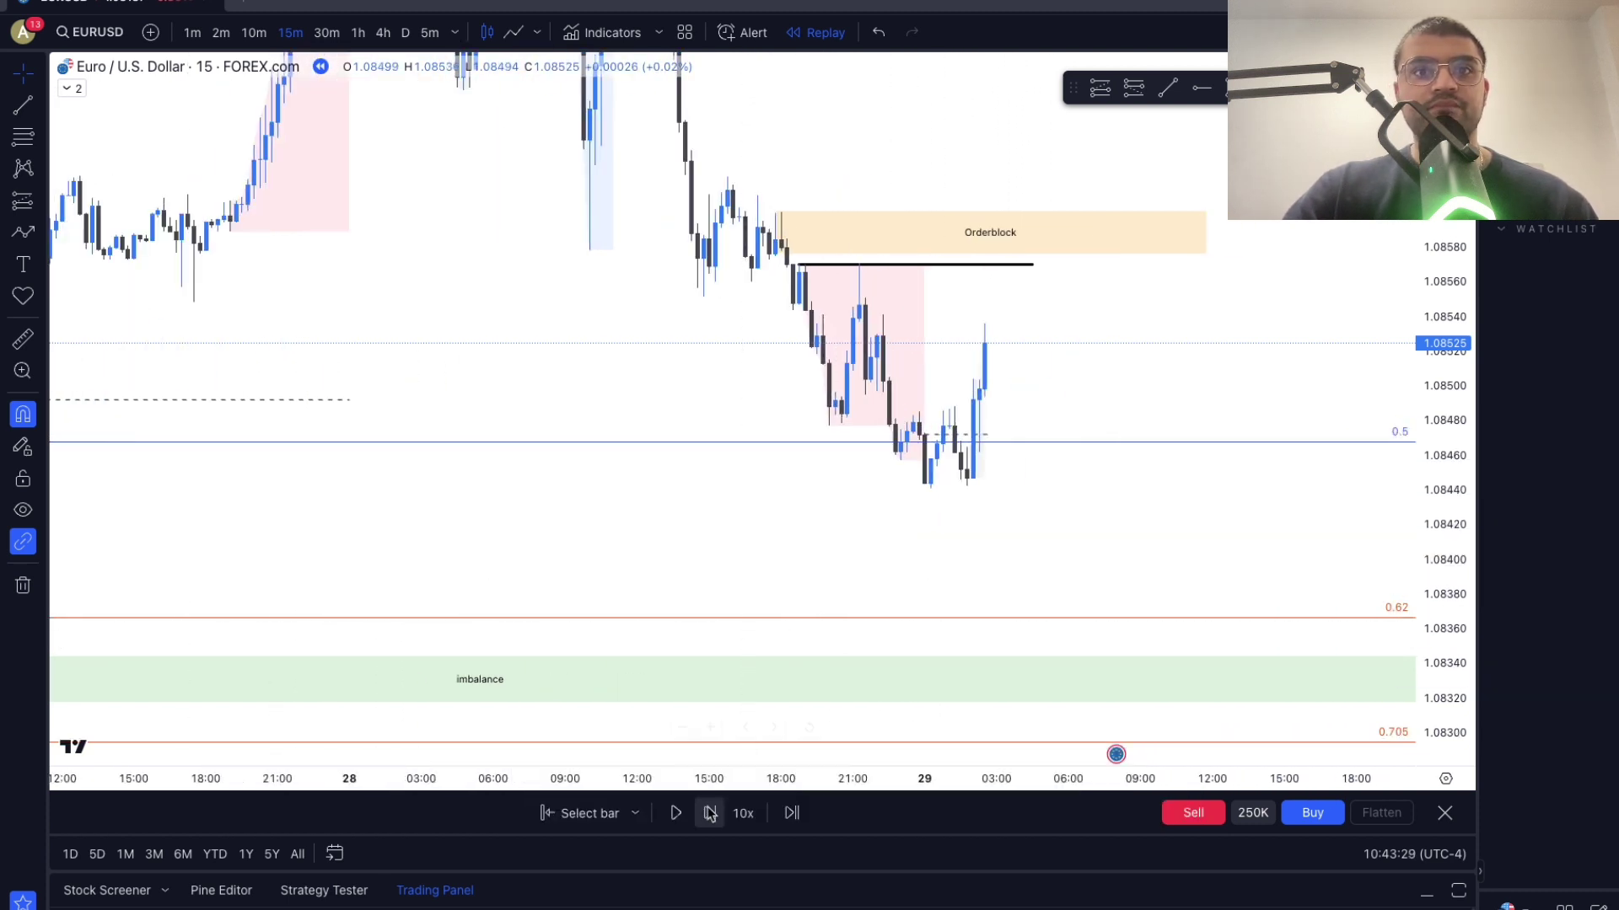
{"action": "left_click", "coordinate": [710, 814]}
{"action": "left_click", "coordinate": [710, 813]}
{"action": "left_click", "coordinate": [710, 813]}
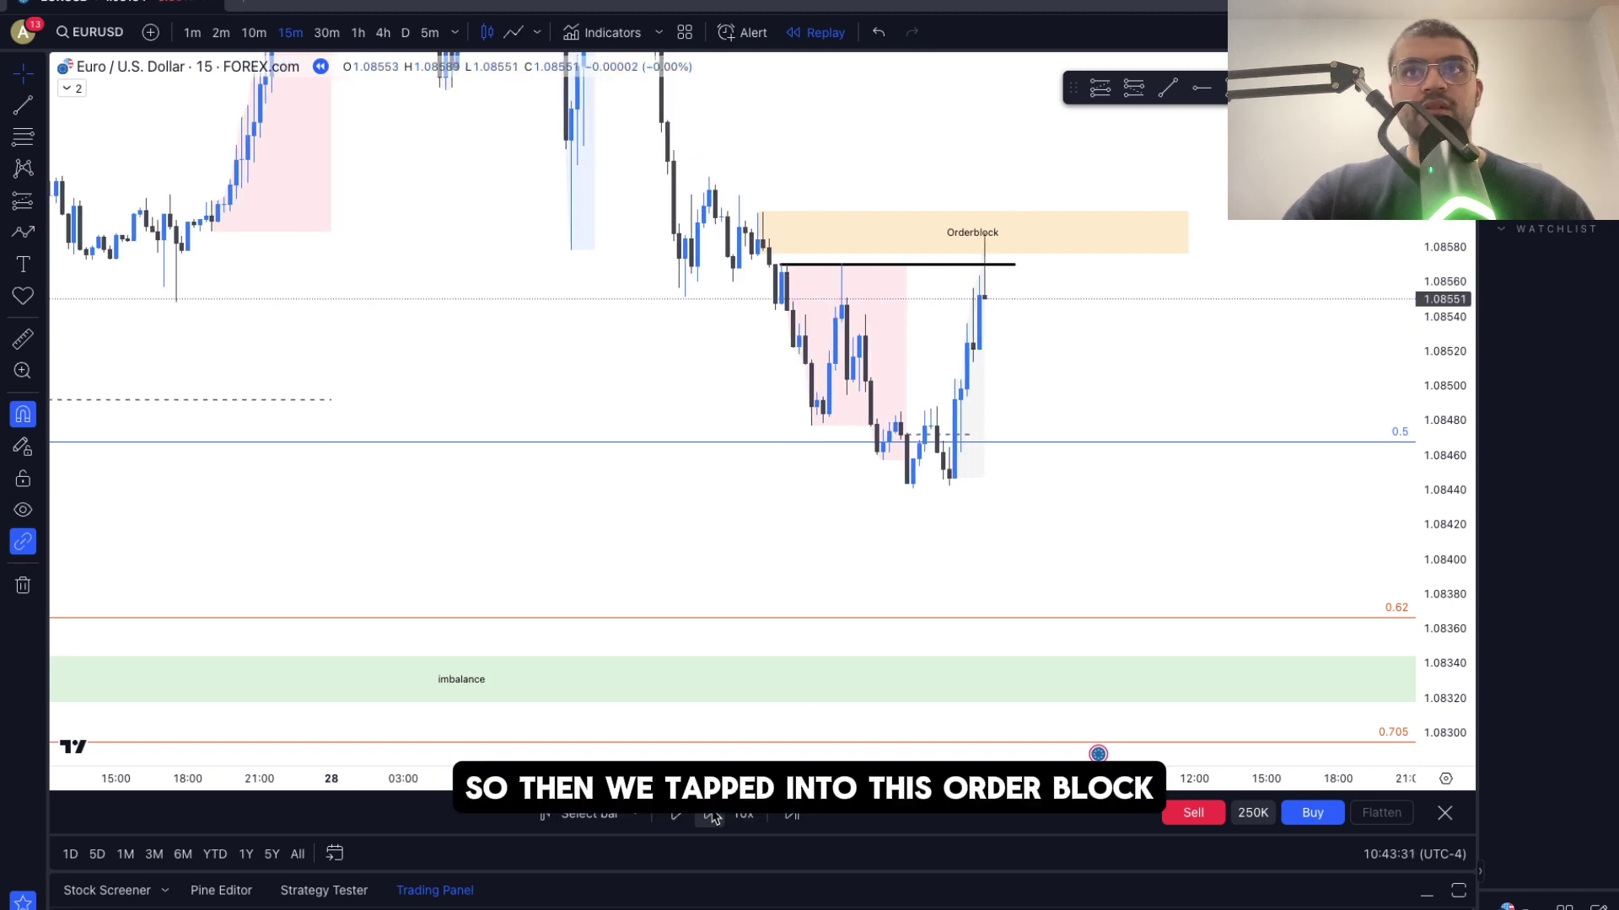
- Switch the chart to the 1-minute timeframe and frame the candles that reach into the order block
{"action": "left_click", "coordinate": [192, 32]}
{"action": "scroll", "coordinate": [1434, 313], "scroll_direction": "up", "scroll_amount": 10}
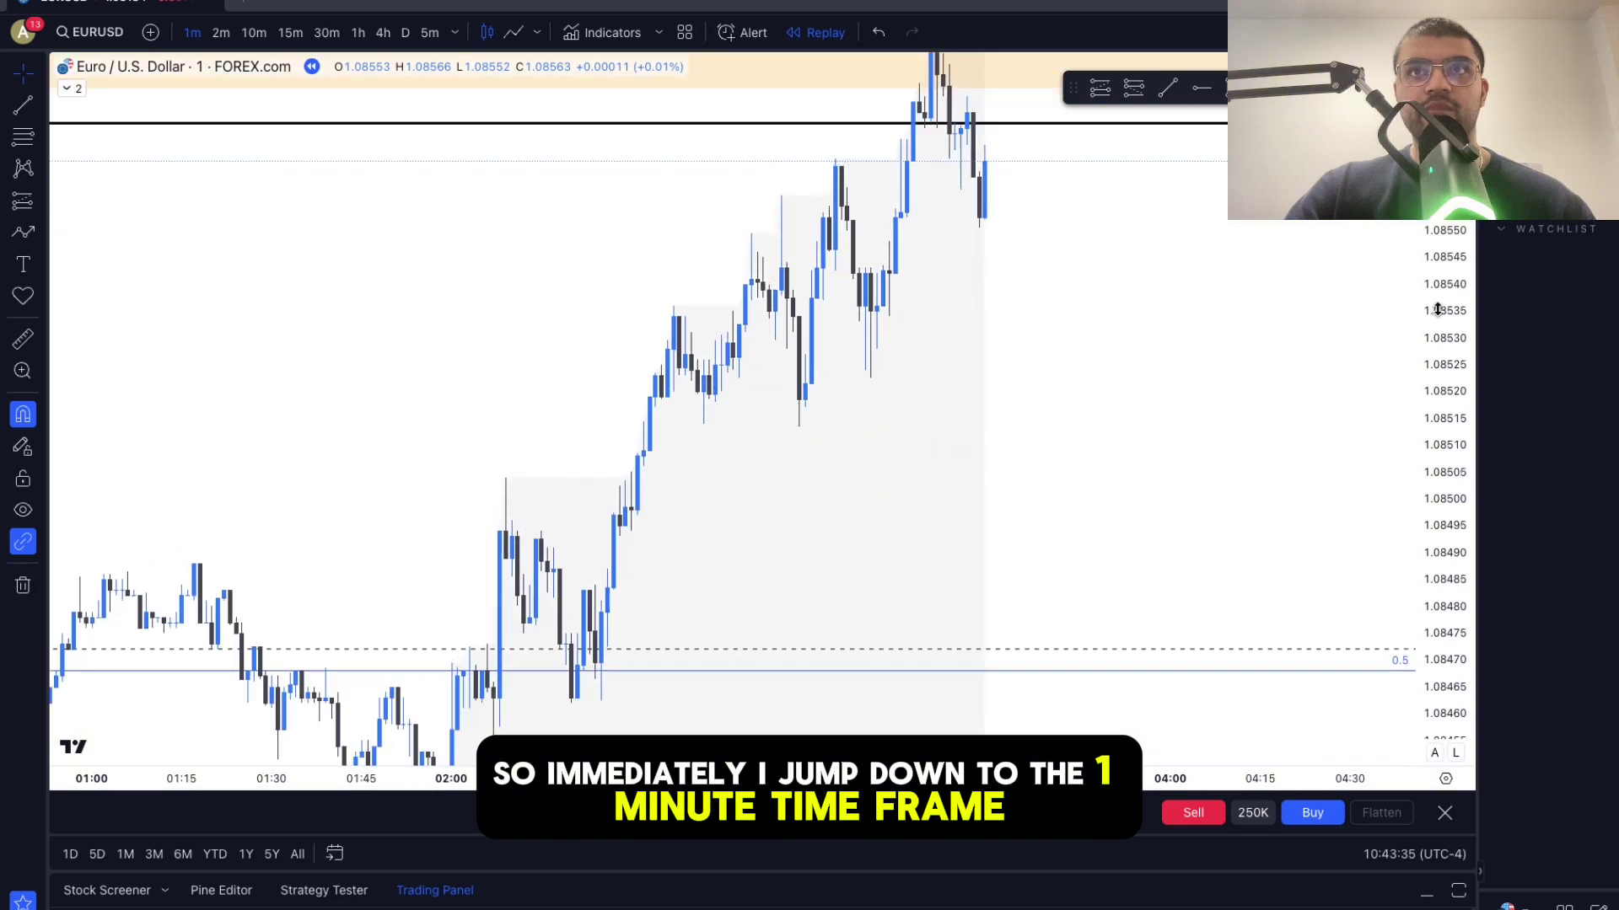
{"action": "left_click_drag", "start_coordinate": [1117, 351], "coordinate": [1152, 572]}
{"action": "scroll", "coordinate": [1319, 442], "scroll_direction": "up", "scroll_amount": 4}
{"action": "left_click_drag", "start_coordinate": [1203, 390], "coordinate": [1217, 400]}
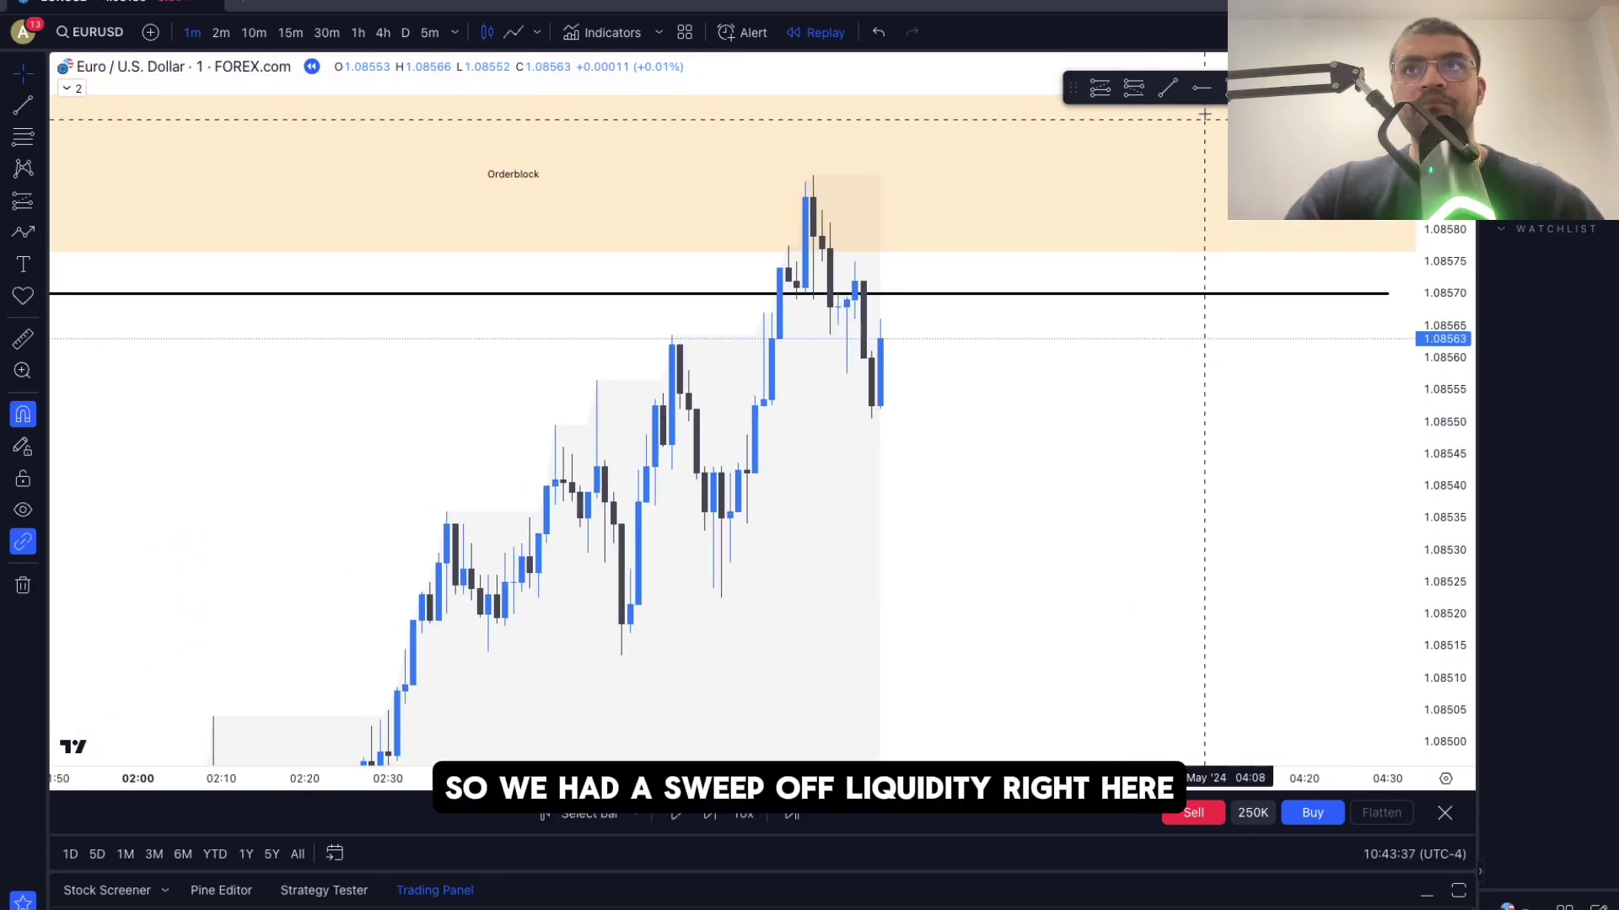
- Draw a short trend line at about 1.08567, just below the Asian high line, and apply the Liquidity template
{"action": "left_click", "coordinate": [1168, 89]}
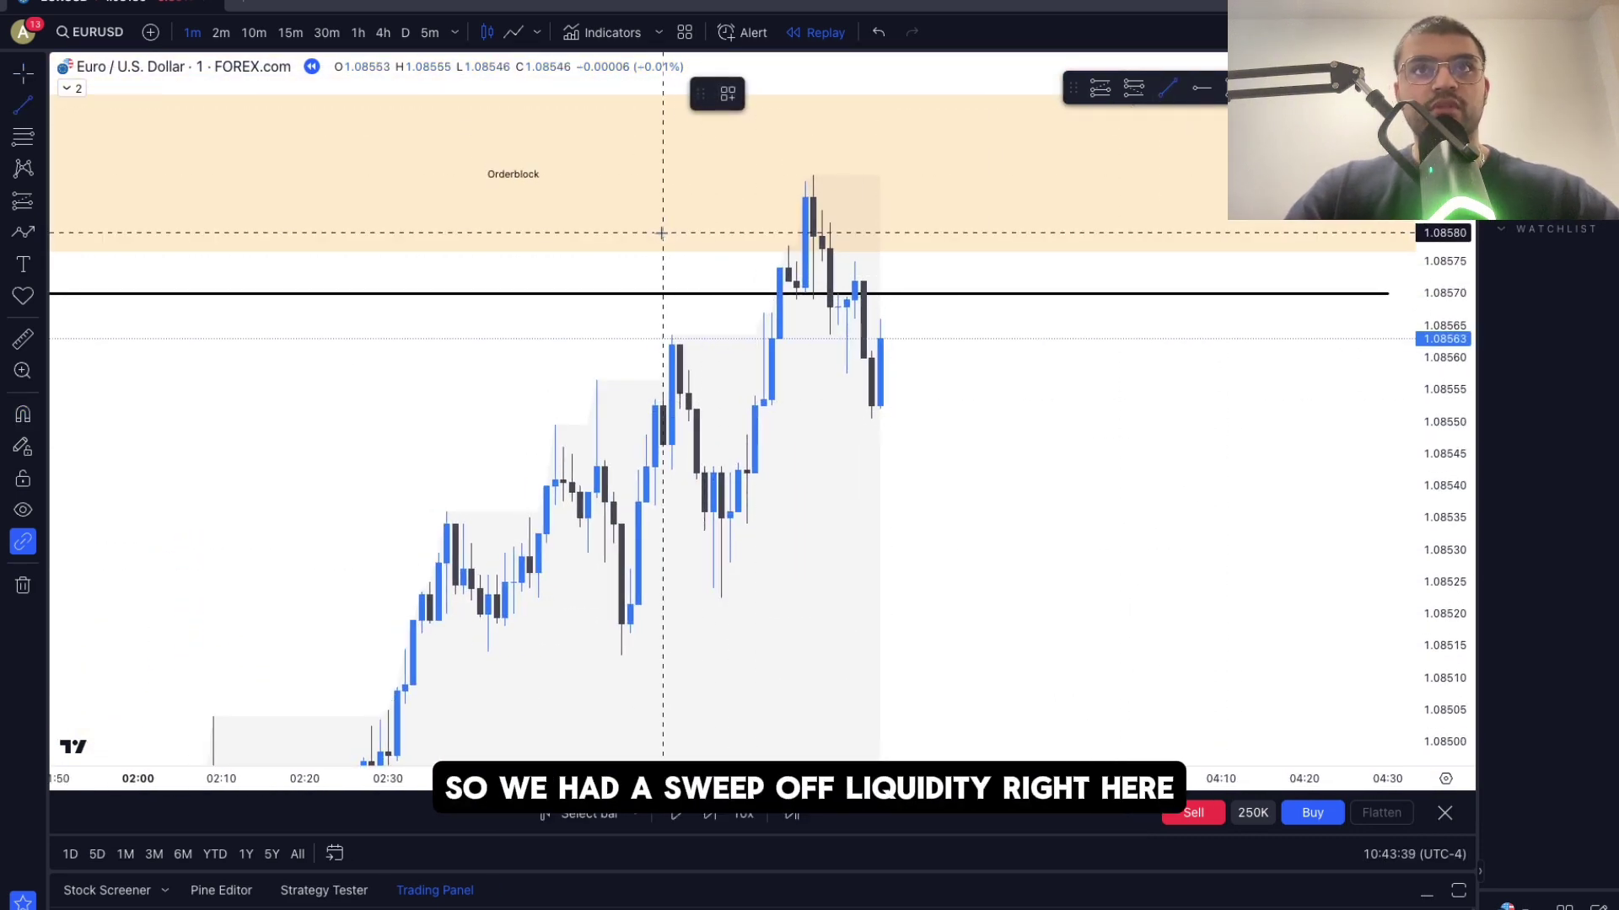
{"action": "left_click", "coordinate": [754, 313]}
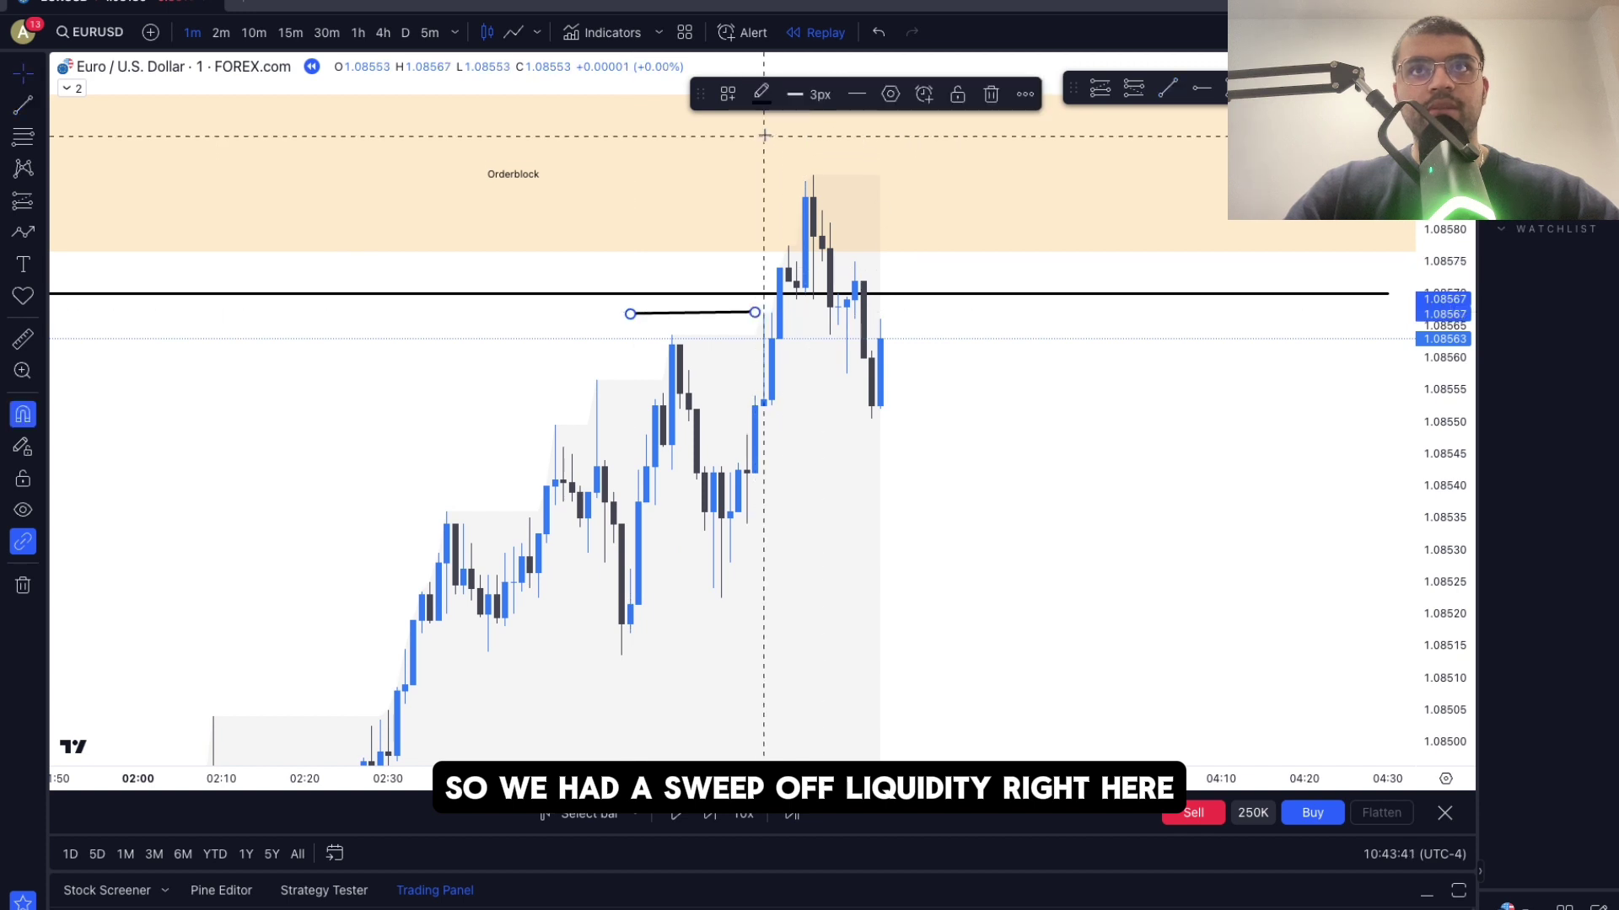
{"action": "left_click", "coordinate": [729, 93]}
{"action": "left_click", "coordinate": [763, 281]}
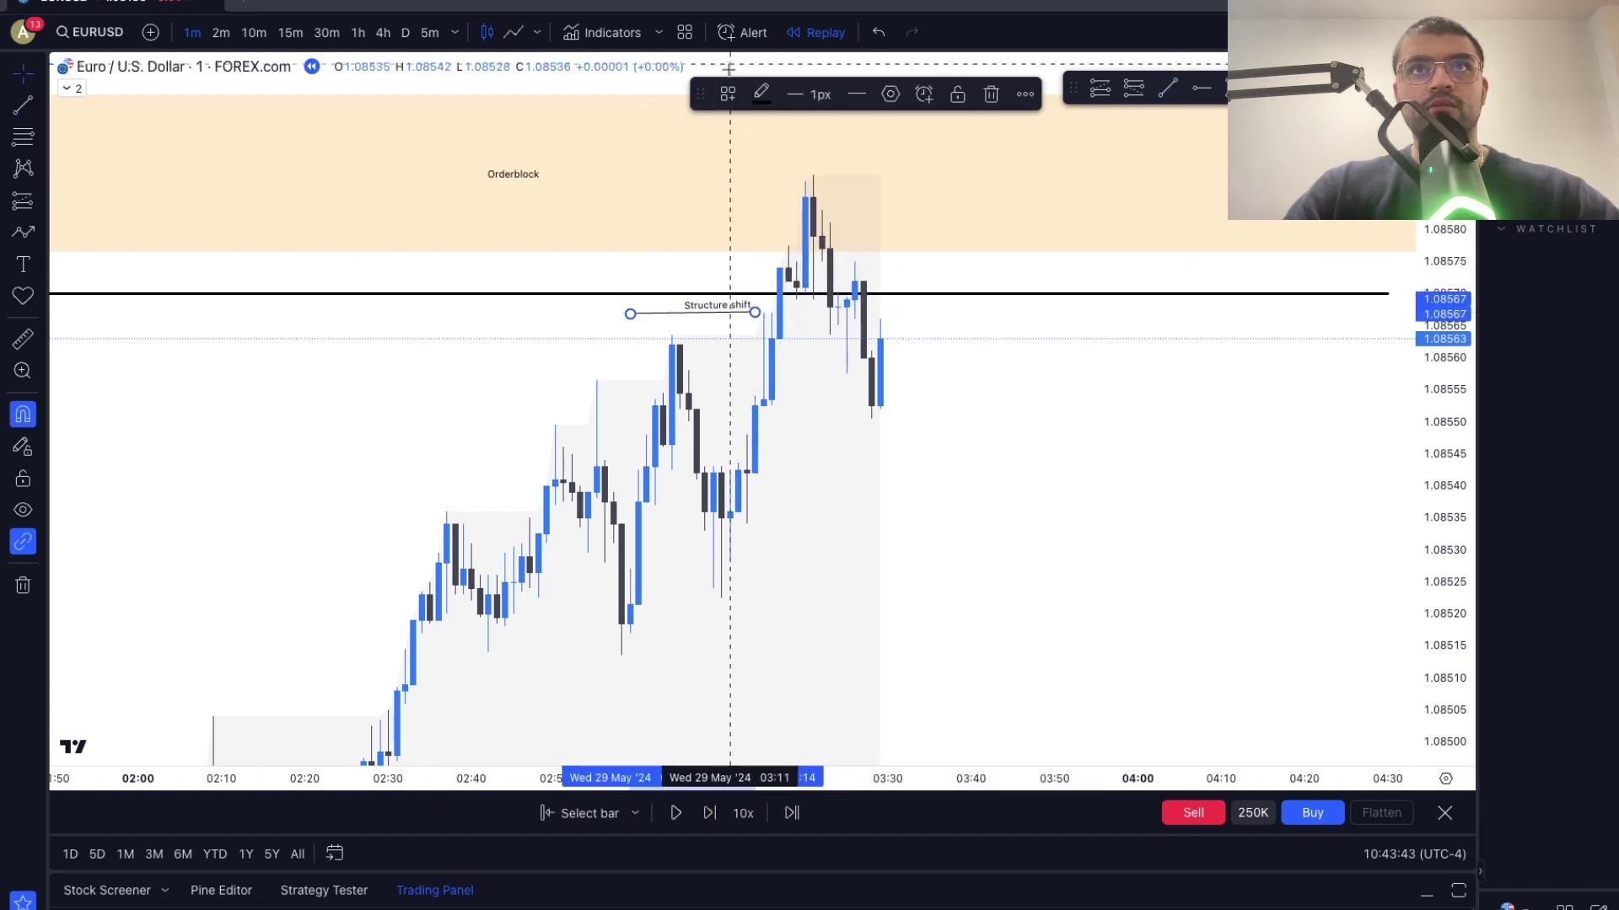
{"action": "left_click", "coordinate": [728, 94]}
{"action": "left_click", "coordinate": [769, 257]}
- Draw a second short trend line at about 1.08579 inside the order block and apply the Liquidity template
{"action": "left_click", "coordinate": [1167, 89]}
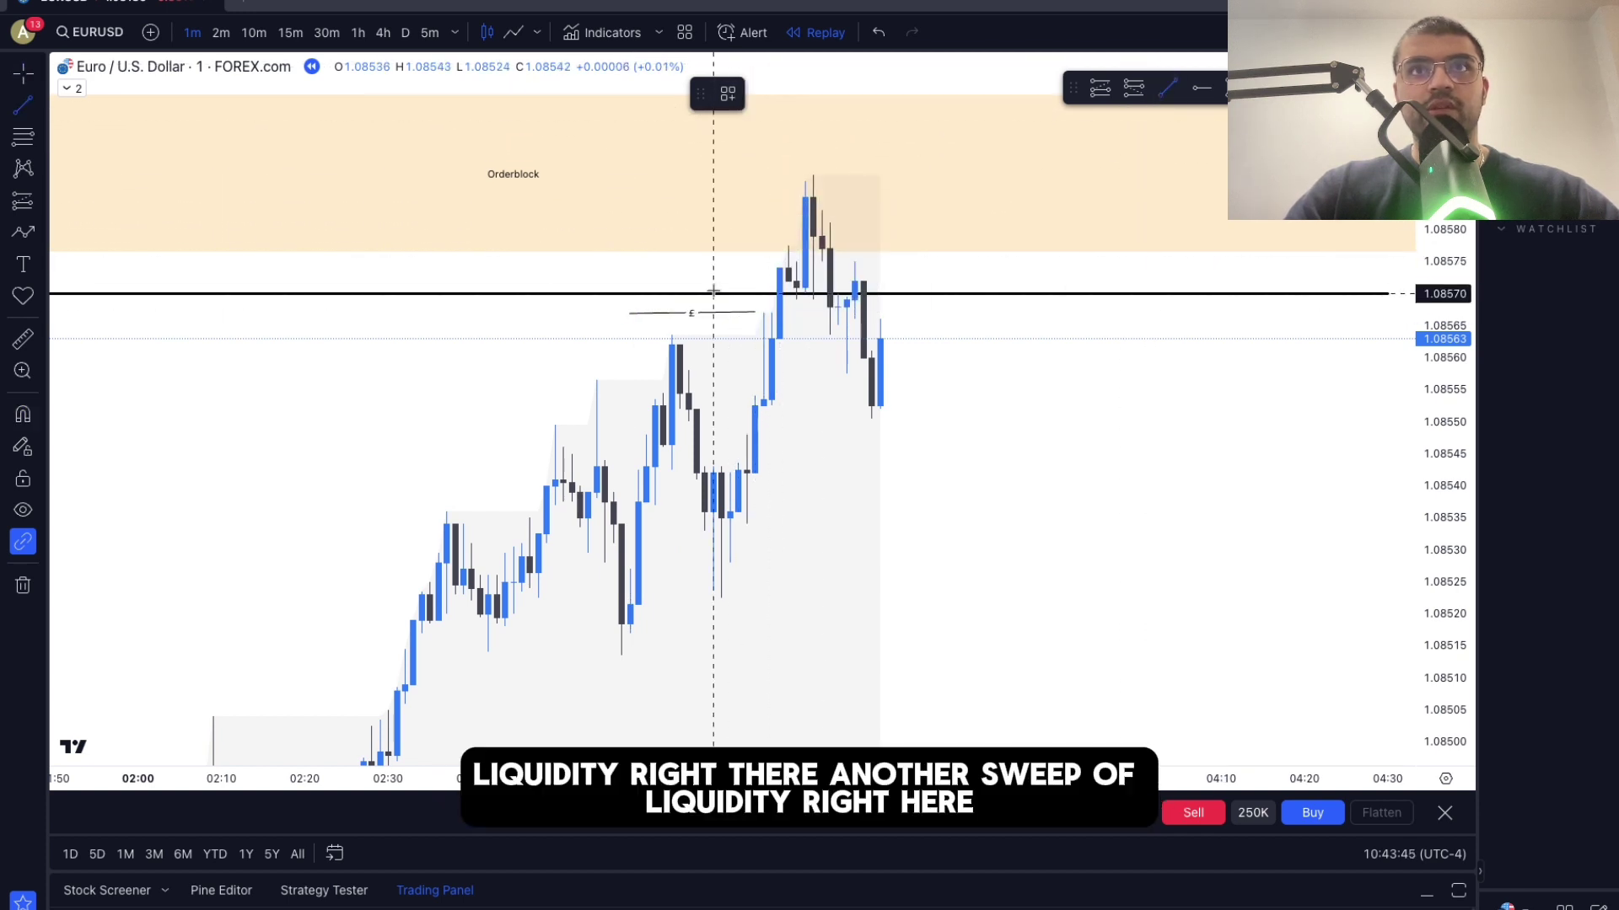
{"action": "left_click", "coordinate": [796, 234]}
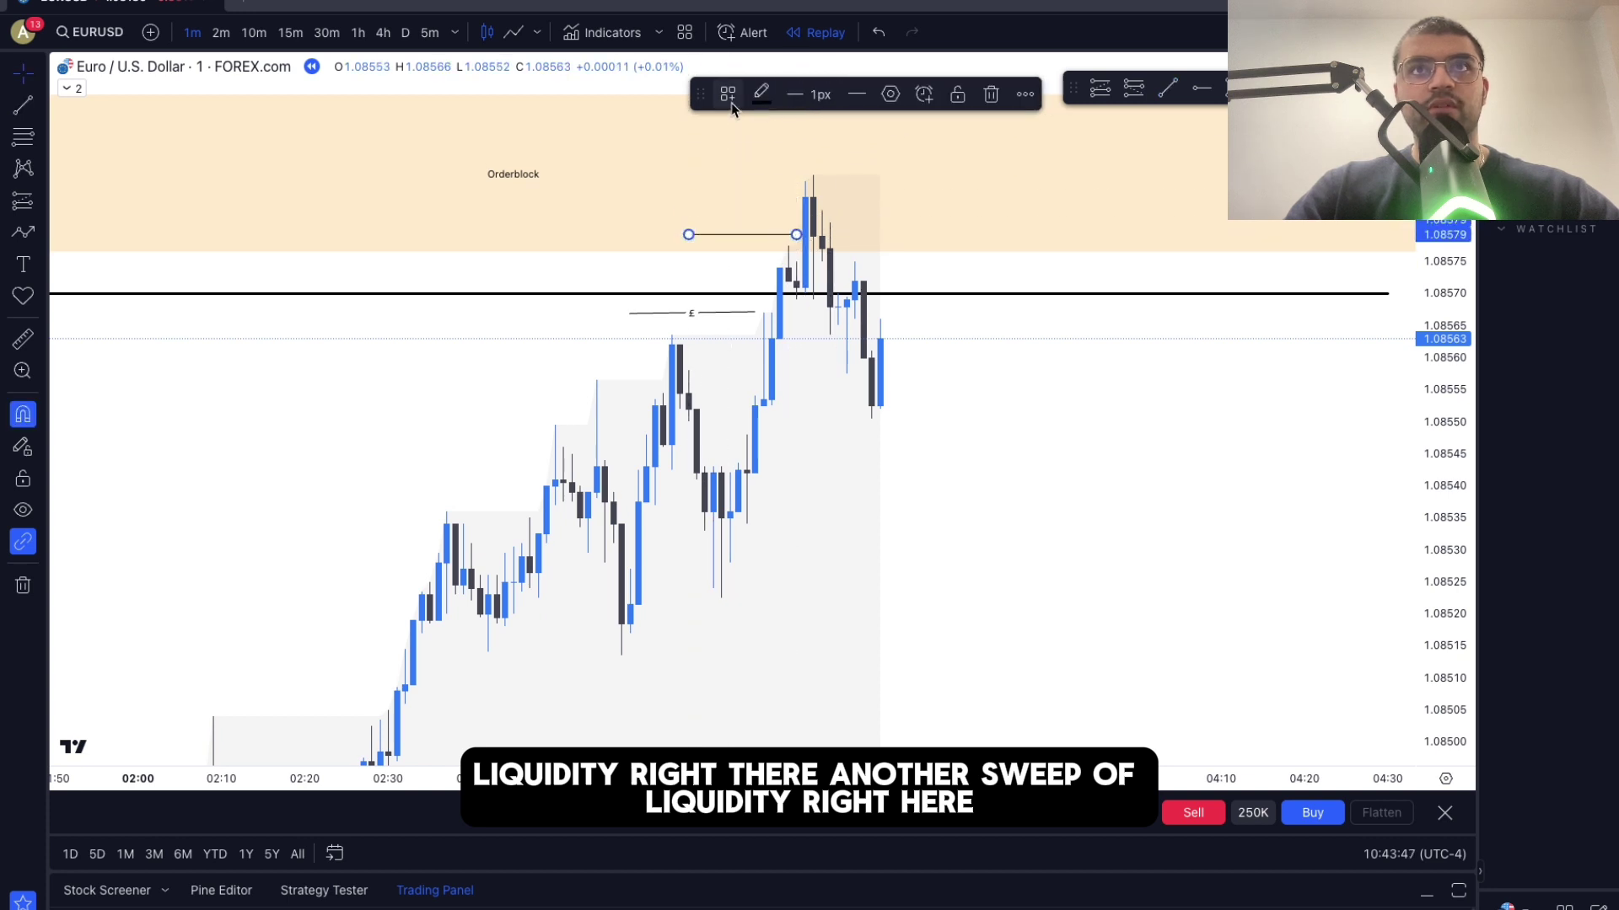
{"action": "left_click", "coordinate": [729, 94]}
{"action": "left_click", "coordinate": [750, 265]}
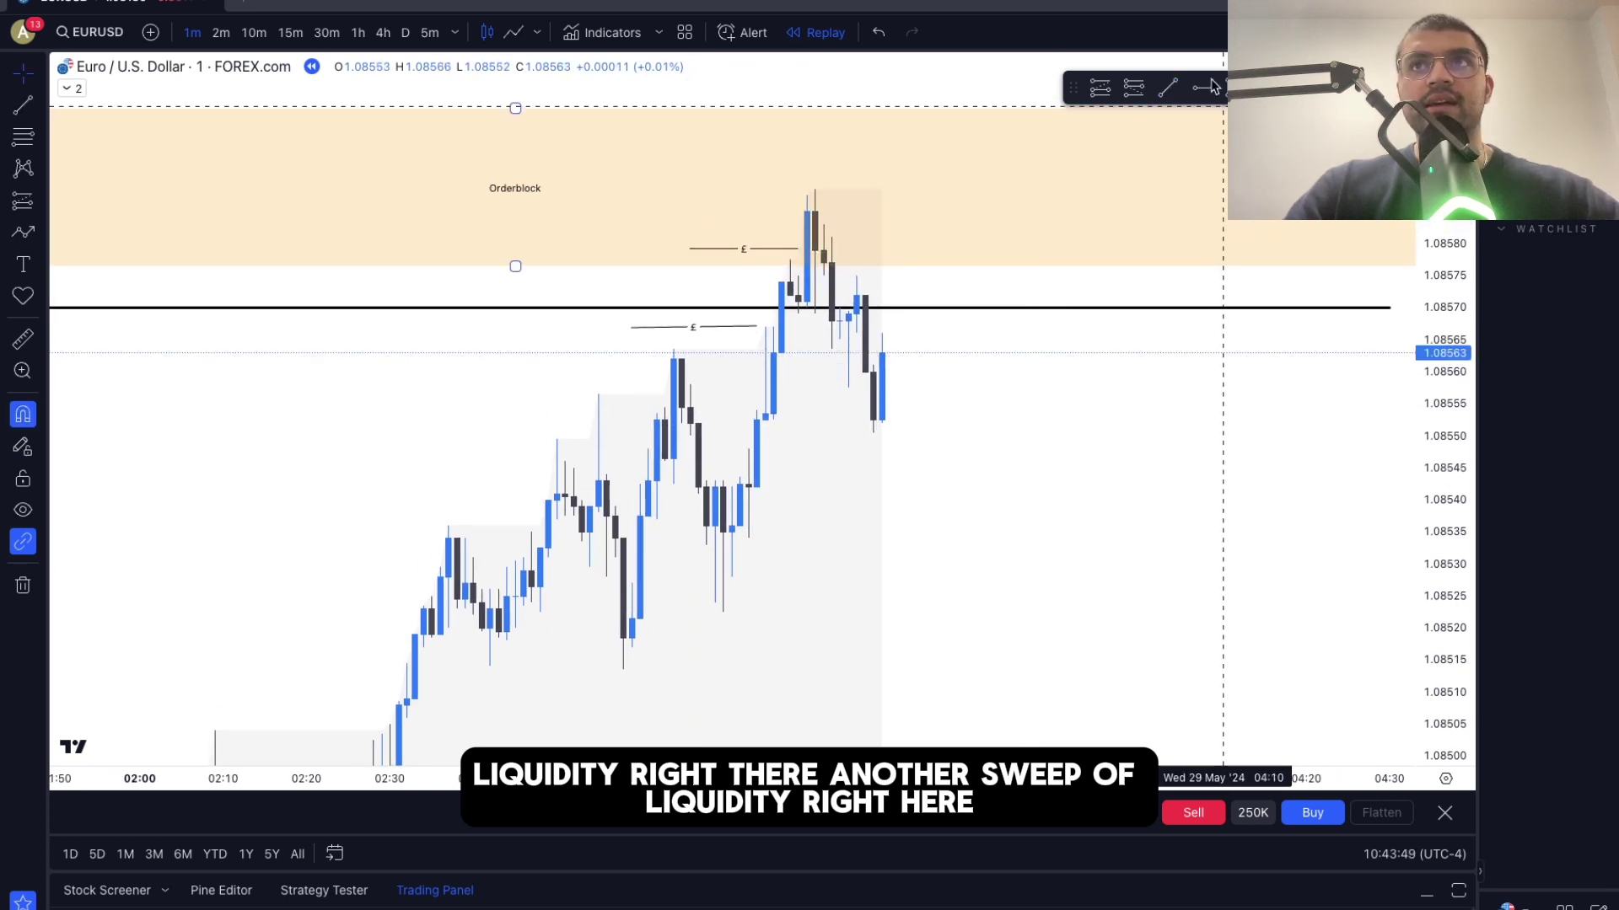
- Show price as a line chart to examine the swing lows, and restore the candles
{"action": "left_click", "coordinate": [512, 38]}
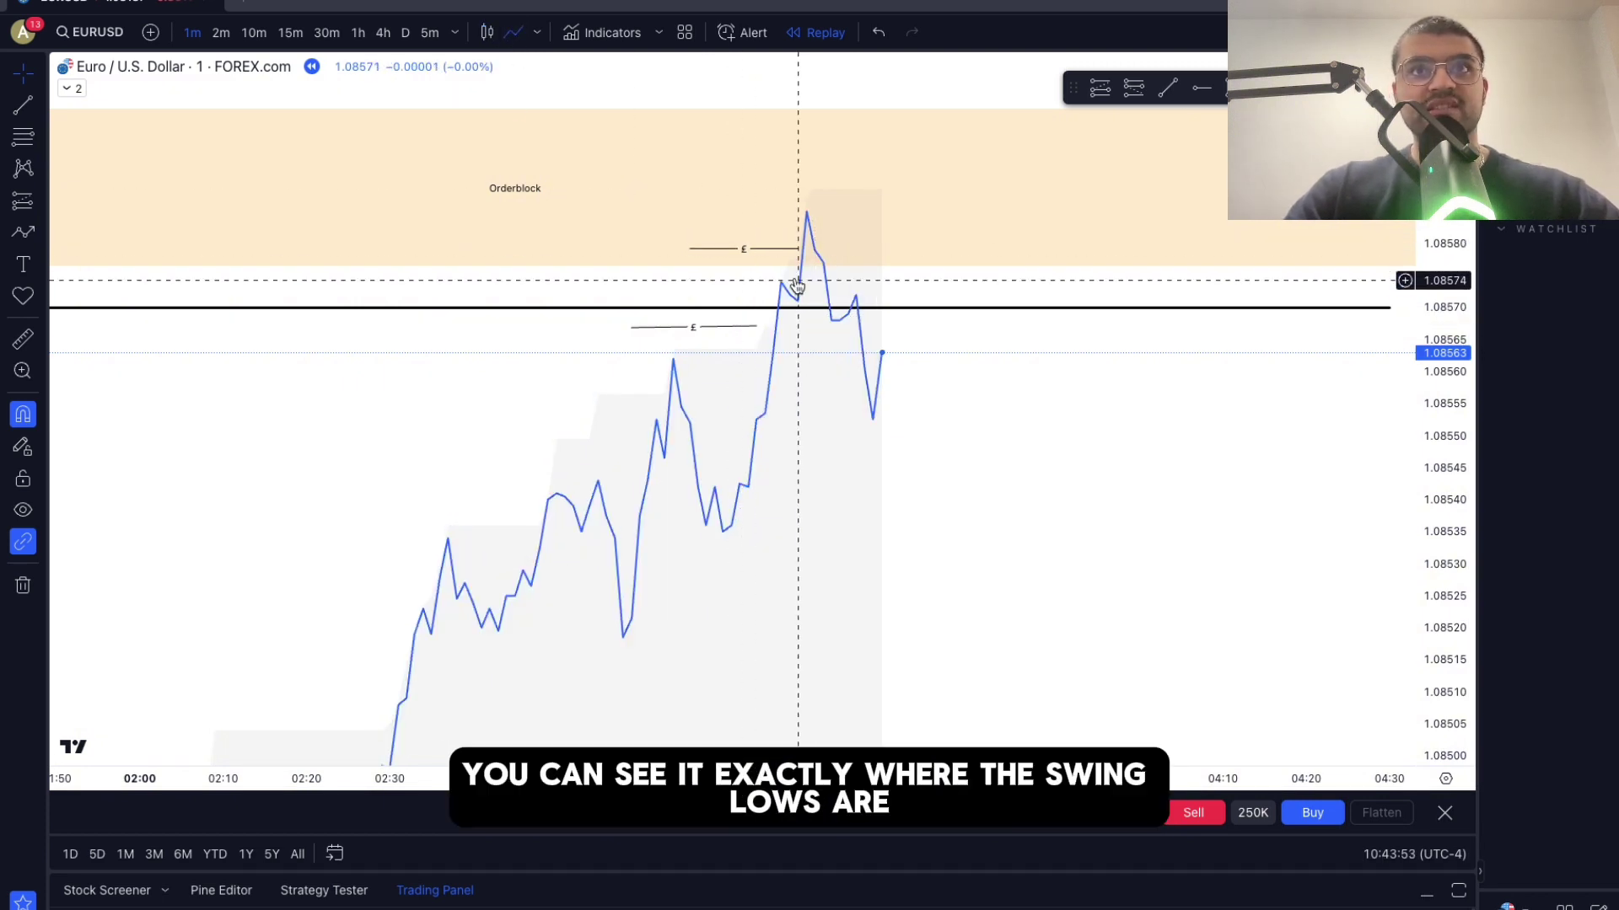
{"action": "left_click", "coordinate": [487, 34]}
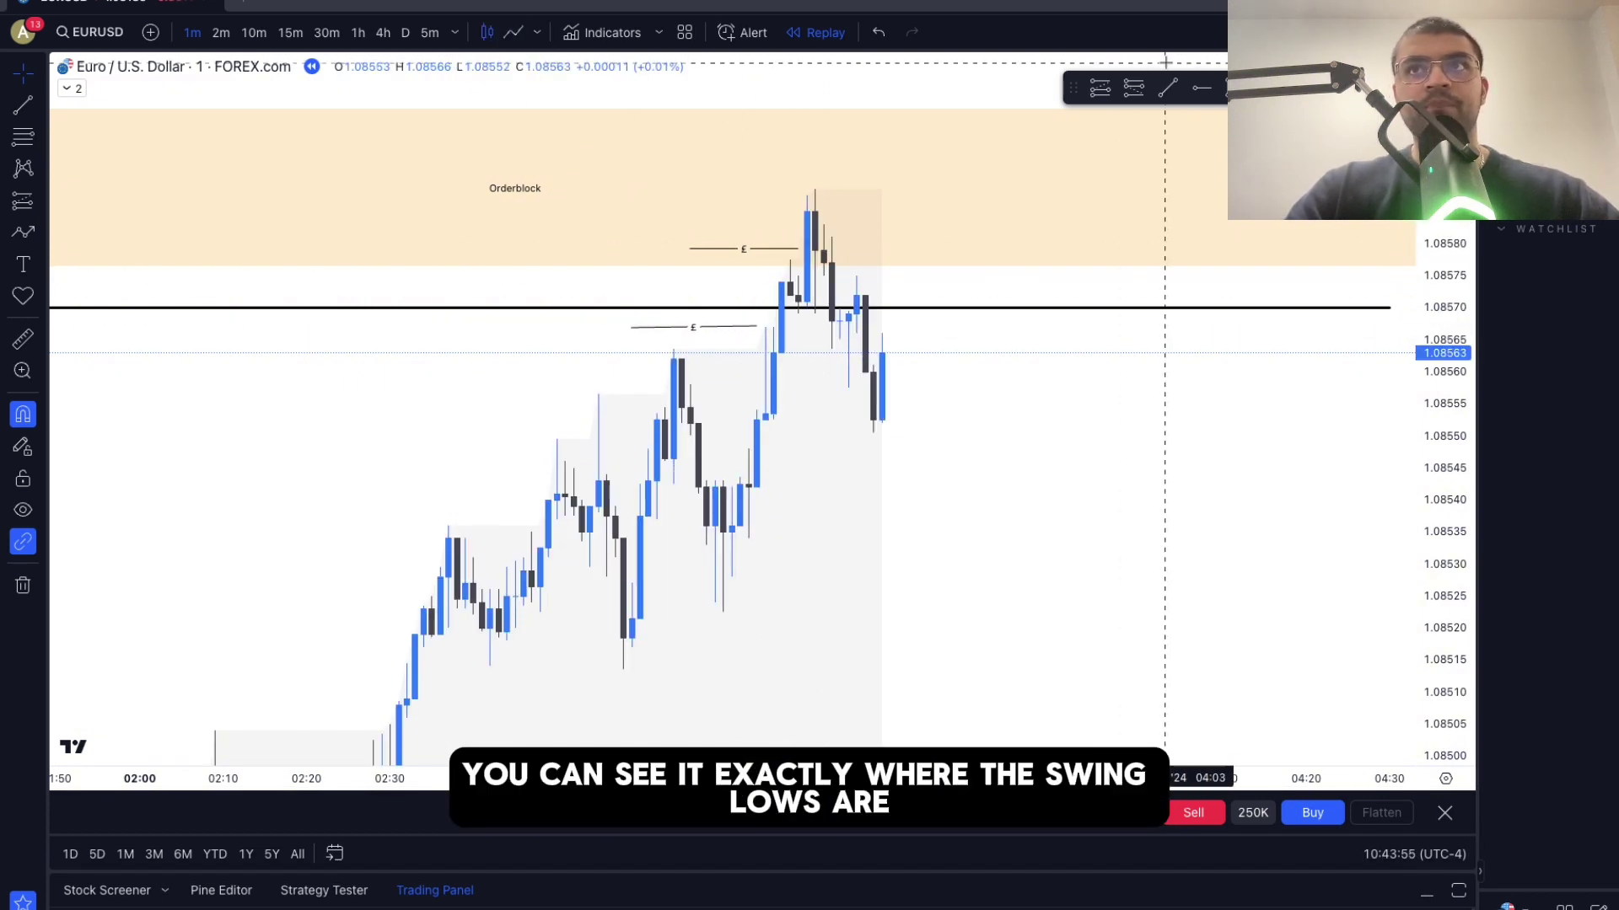
- Mark the break of structure at about 1.08571 with a trend line using the Bms (1) template, and delete it
{"action": "key", "text": "alt+t"}
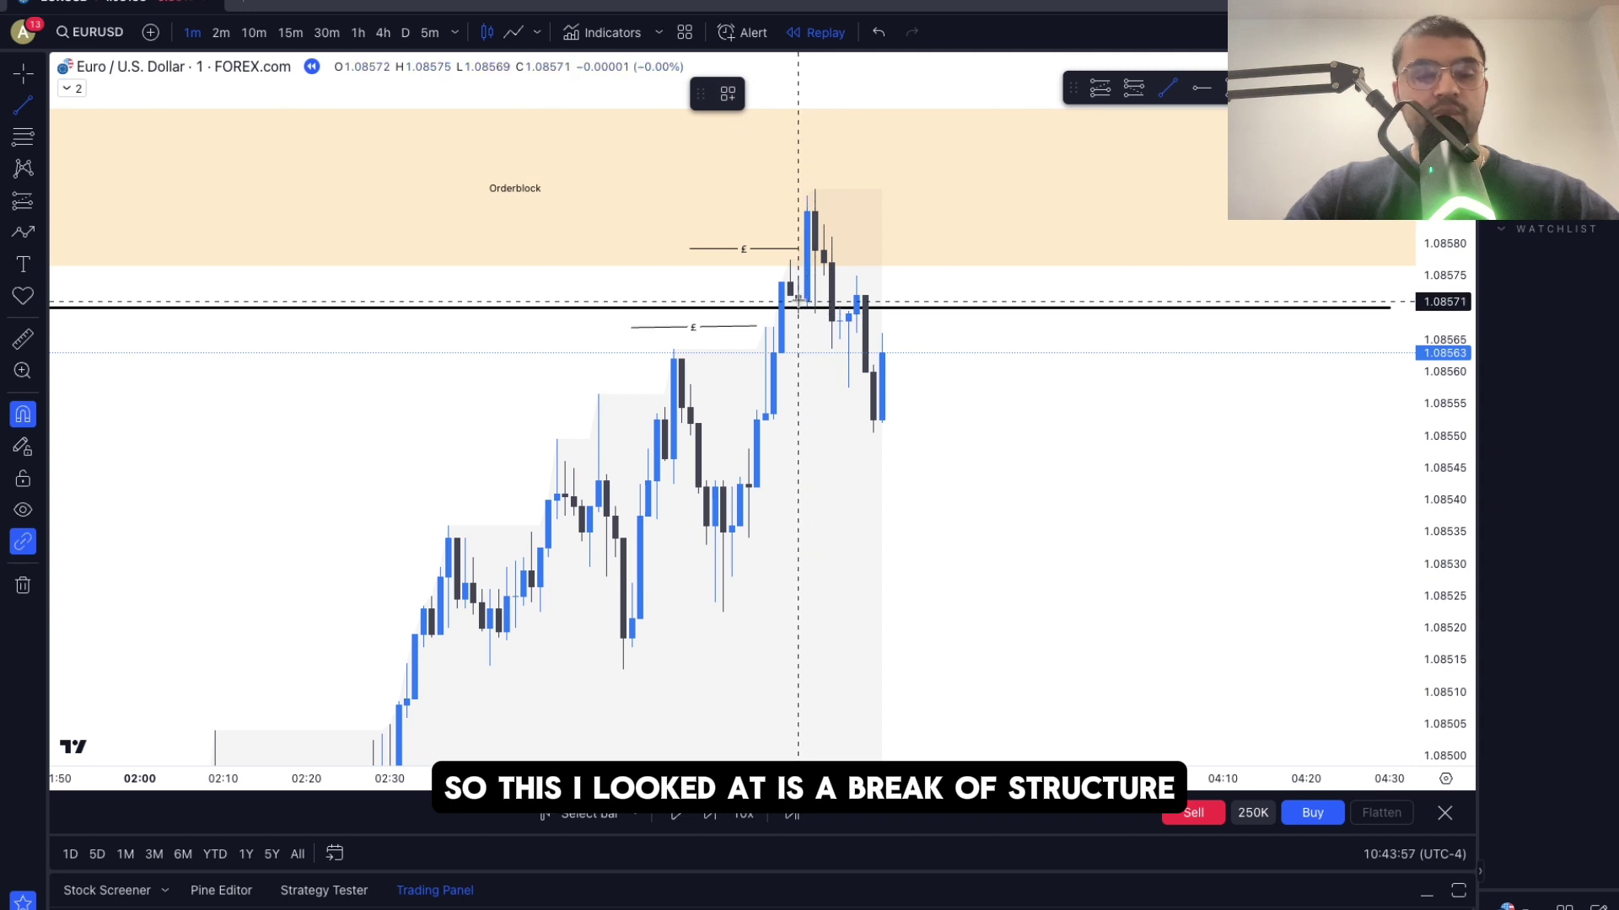
{"action": "left_click", "coordinate": [1128, 301]}
{"action": "left_click", "coordinate": [734, 89]}
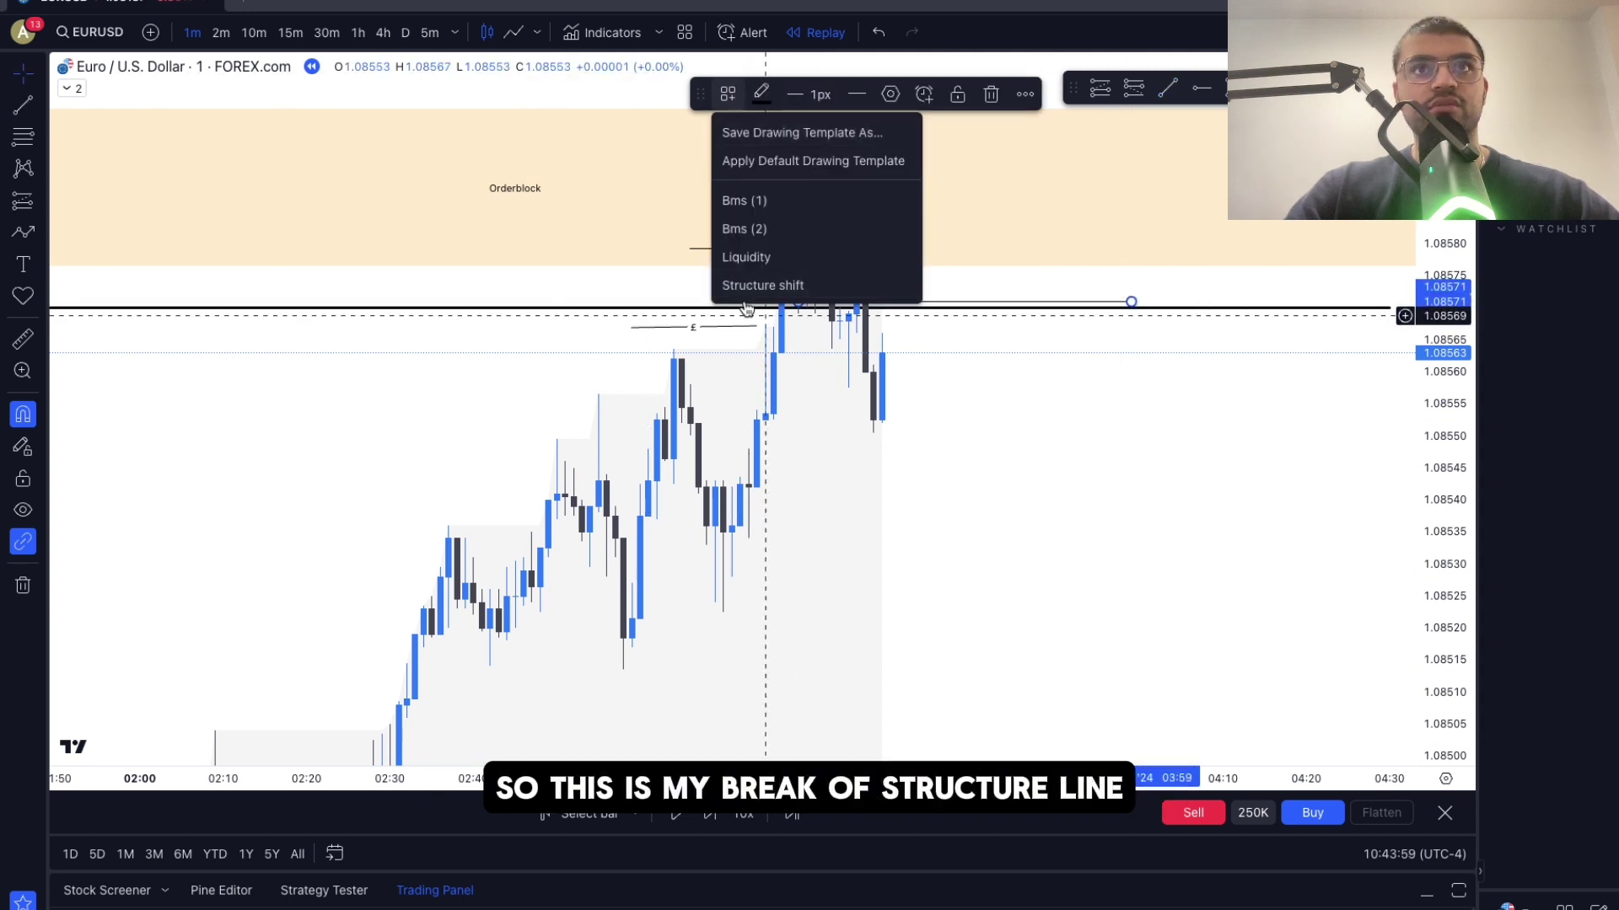
{"action": "left_click", "coordinate": [784, 236]}
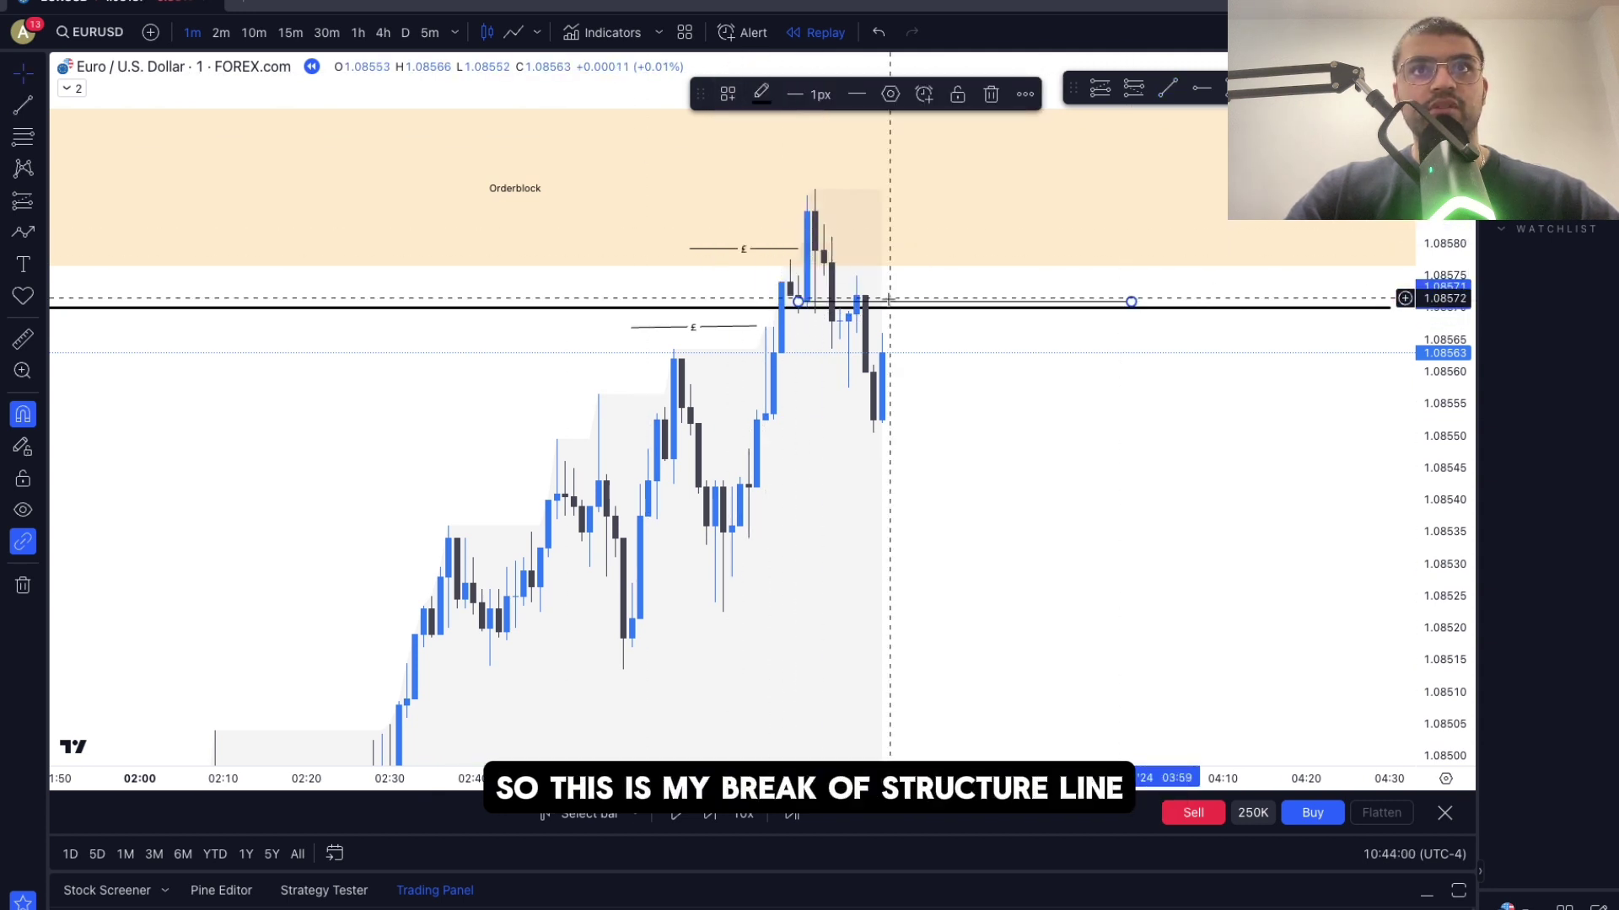
{"action": "left_click", "coordinate": [728, 94]}
{"action": "left_click", "coordinate": [831, 201]}
{"action": "left_click", "coordinate": [1048, 343]}
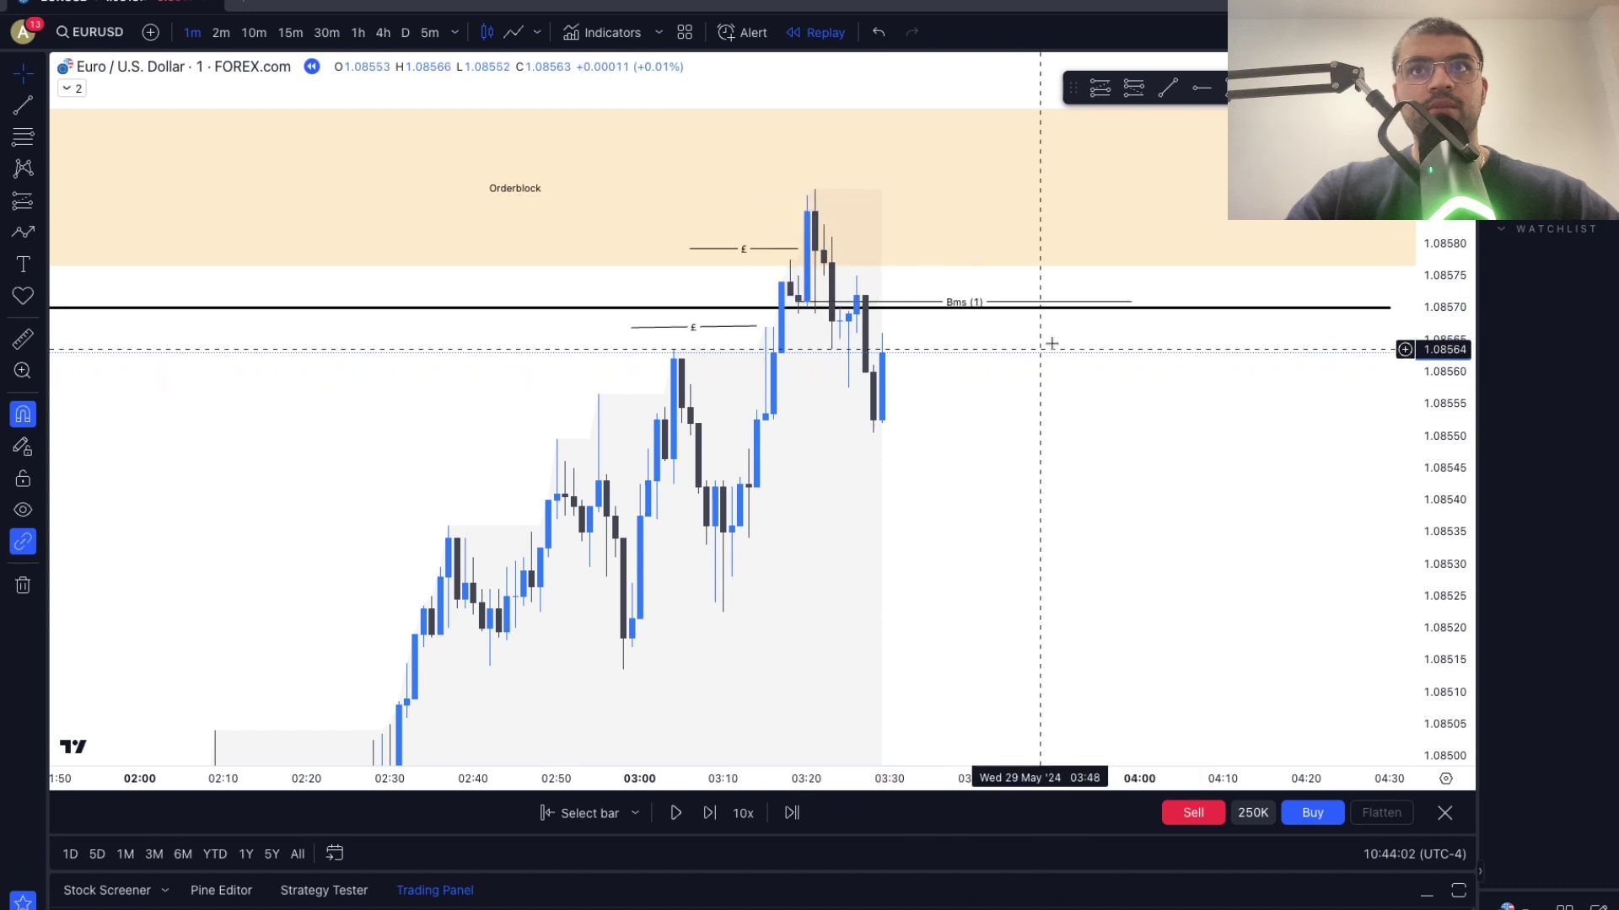
{"action": "left_click", "coordinate": [1108, 302]}
{"action": "key", "text": "Delete"}
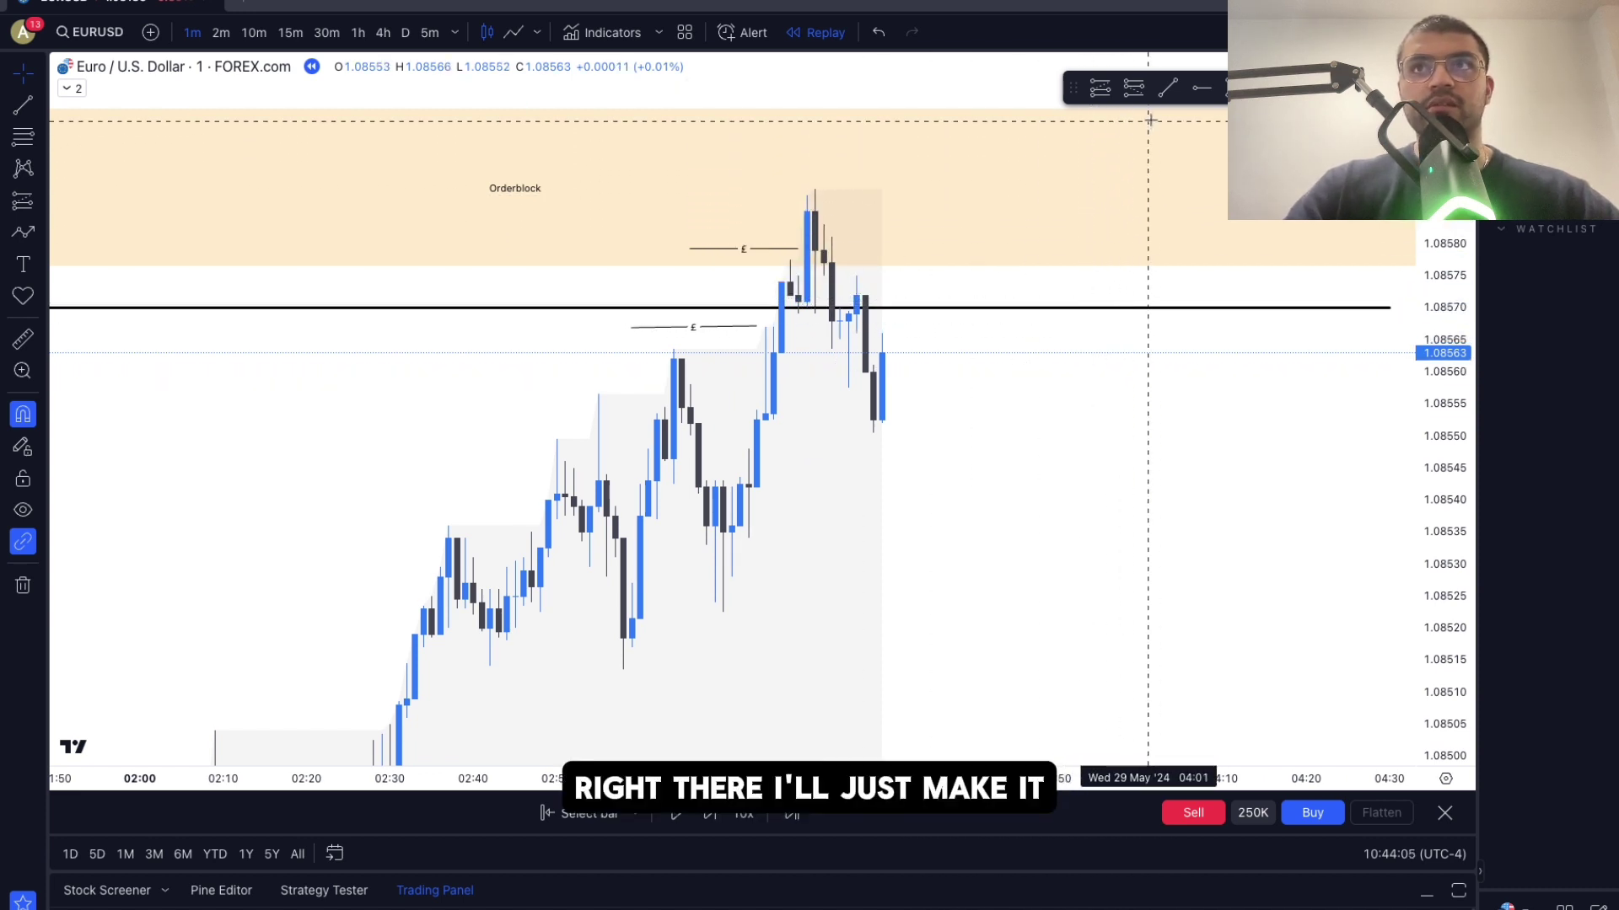
- Draw a horizontal trend line at about 1.08571 from the swing low inside the last rally and set its thickness to 3px
{"action": "left_click", "coordinate": [1168, 87]}
{"action": "left_click", "coordinate": [1031, 301]}
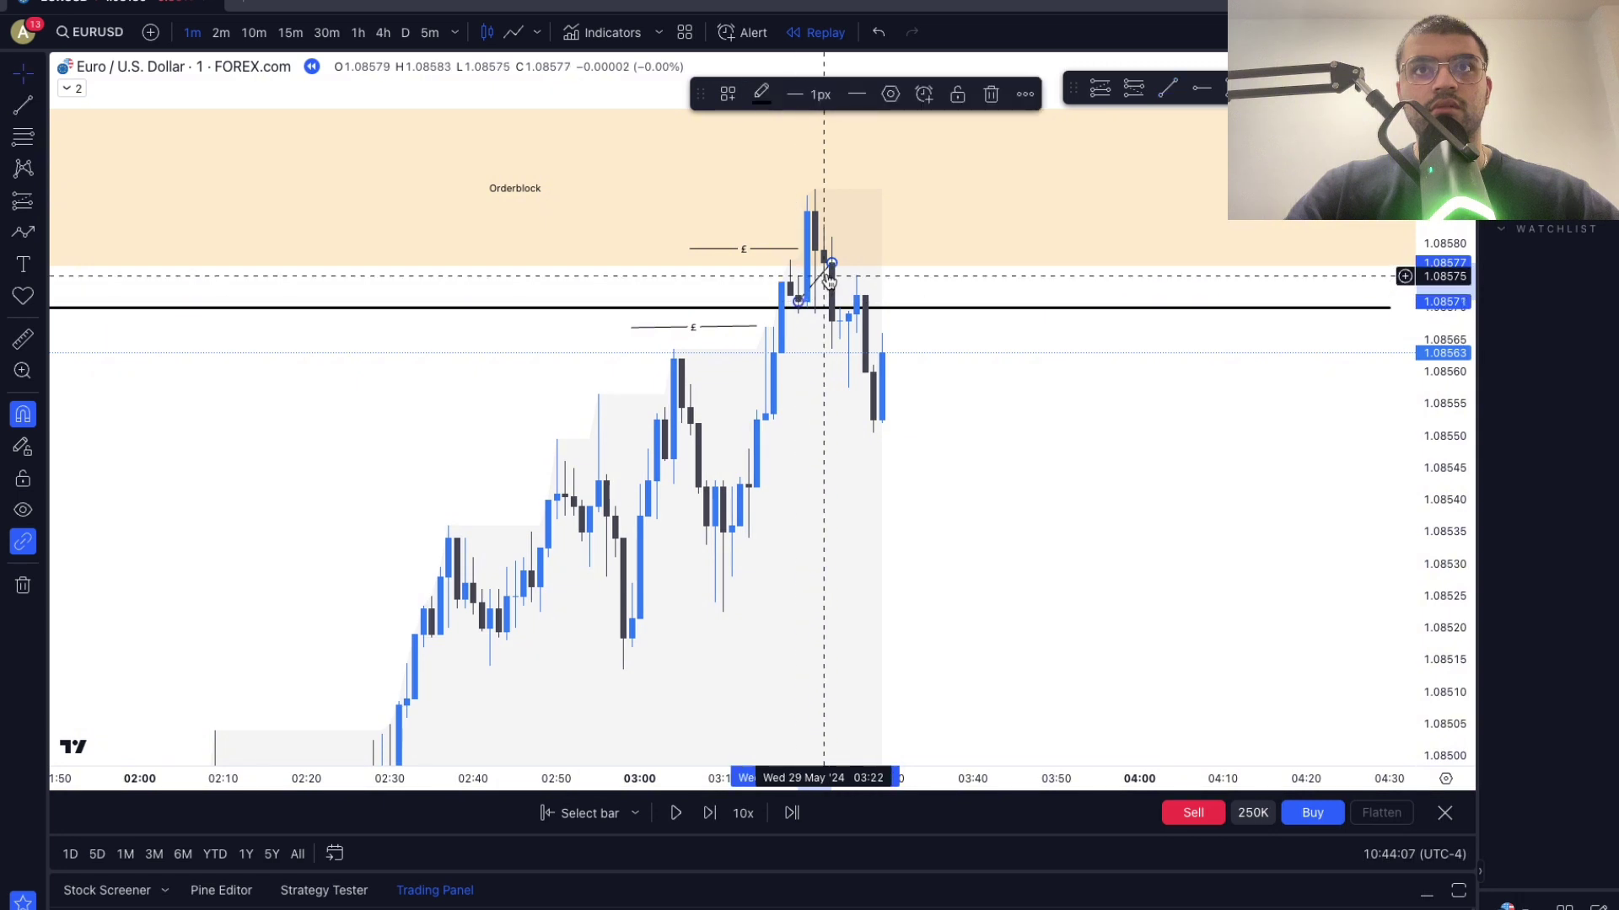
{"action": "left_click", "coordinate": [801, 99]}
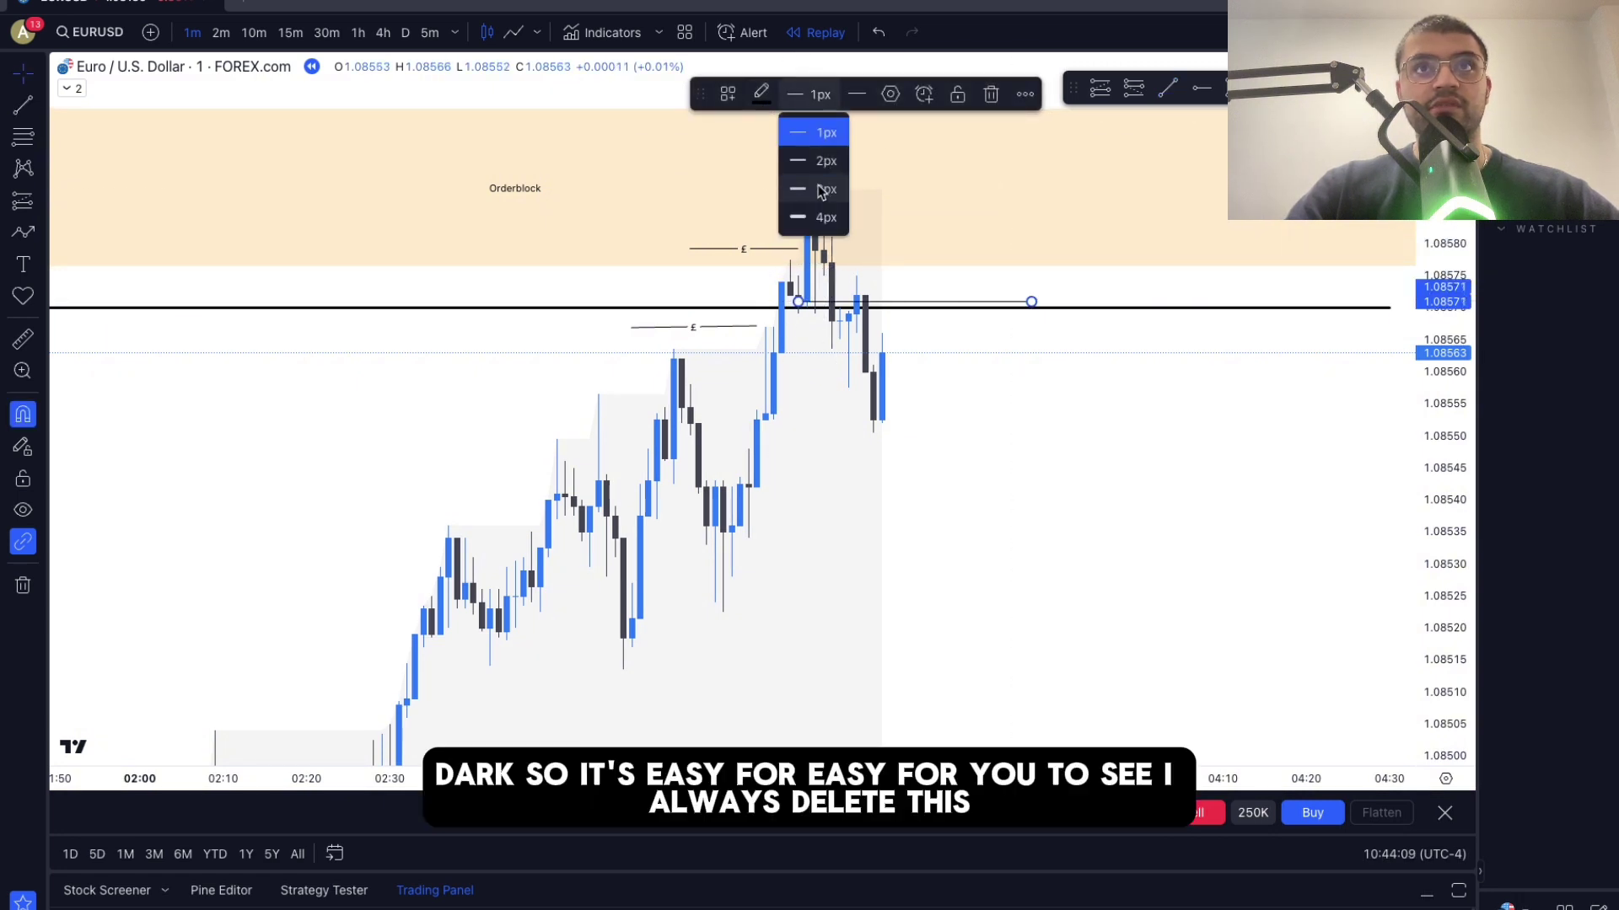
{"action": "left_click", "coordinate": [816, 228]}
- Delete the long black Asian high line at 1.08570
{"action": "left_click", "coordinate": [622, 358]}
{"action": "left_click", "coordinate": [565, 308]}
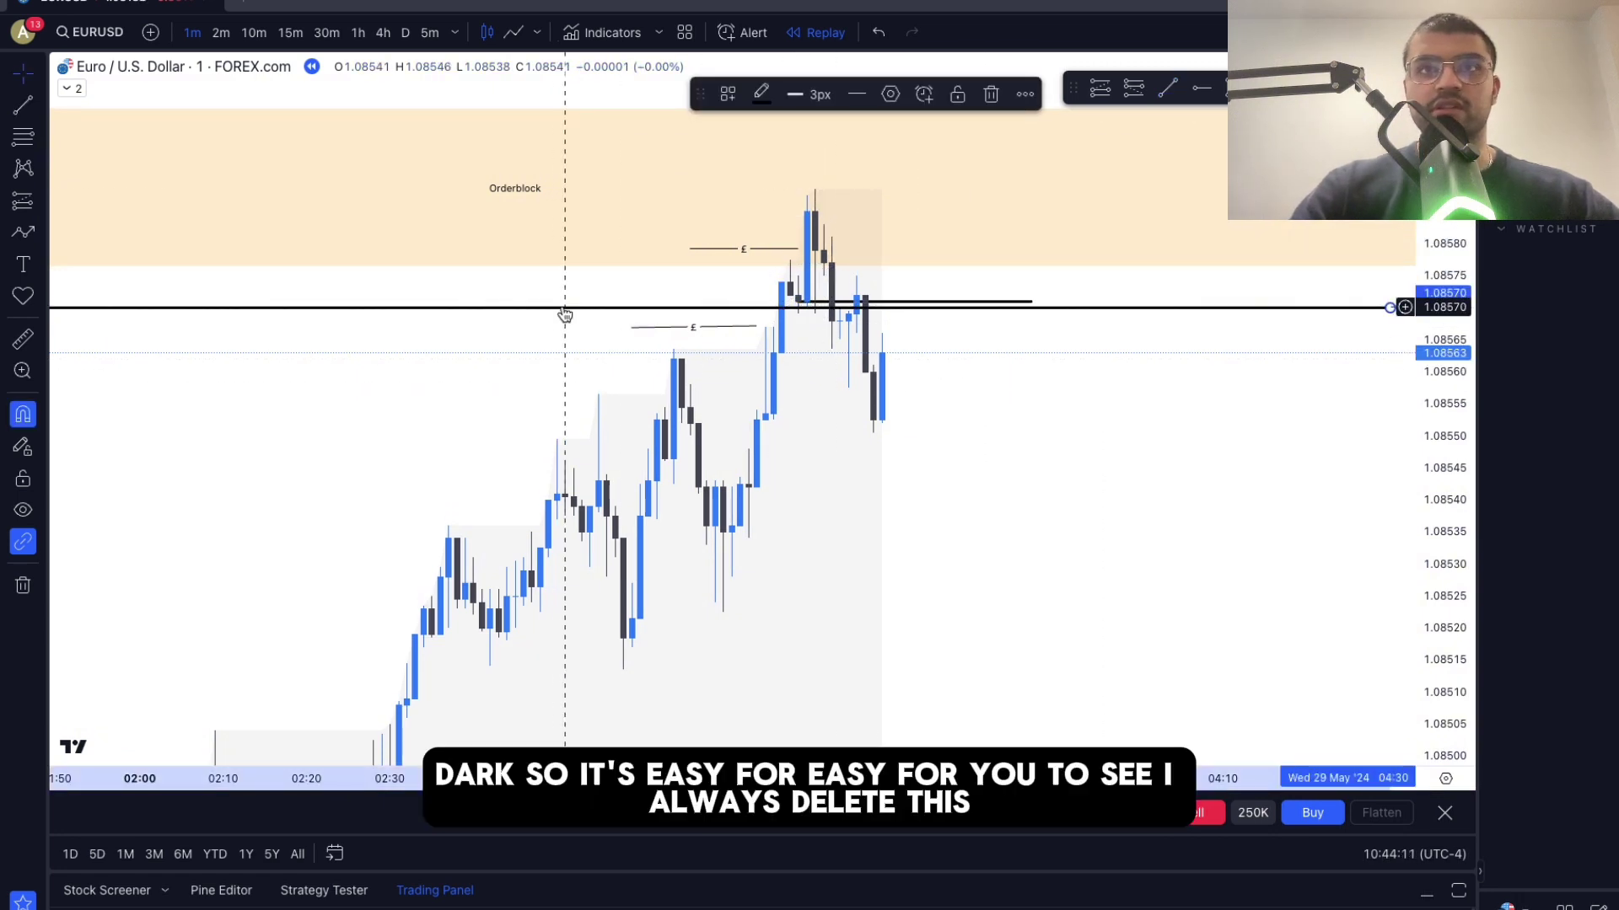
{"action": "key", "text": "Delete"}
{"action": "scroll", "coordinate": [897, 301], "scroll_direction": "down", "scroll_amount": 2}
{"action": "scroll", "coordinate": [1030, 386], "scroll_direction": "up", "scroll_amount": 2}
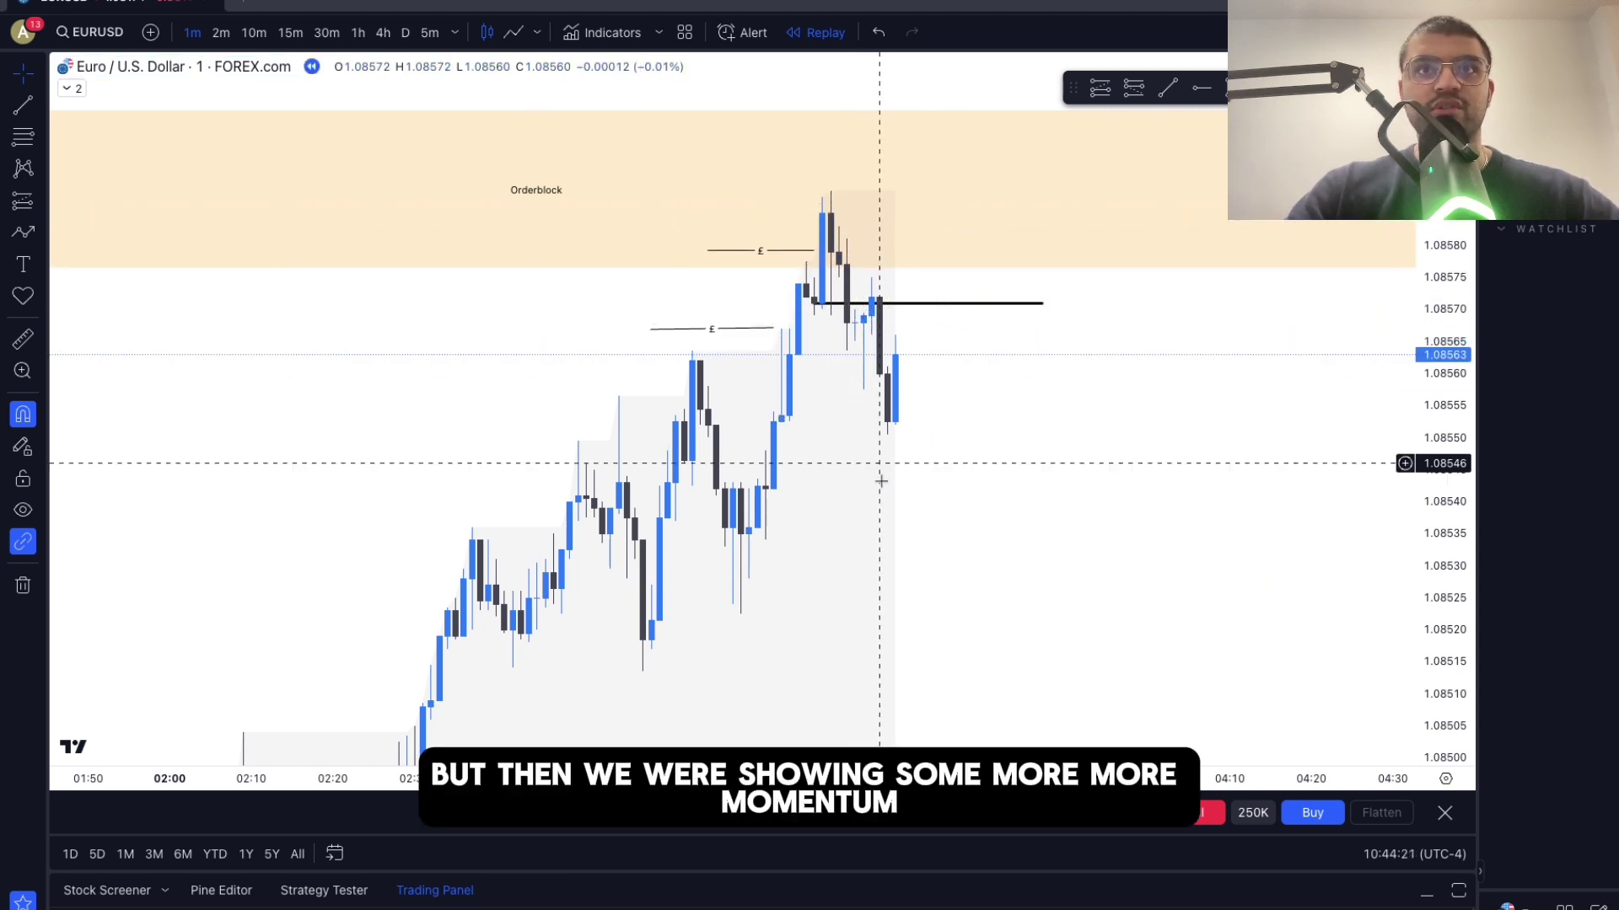
- Mark the fair value gap between about 1.08567 and 1.08572 with a rectangle, and delete it
{"action": "key", "text": "alt+shift+r"}
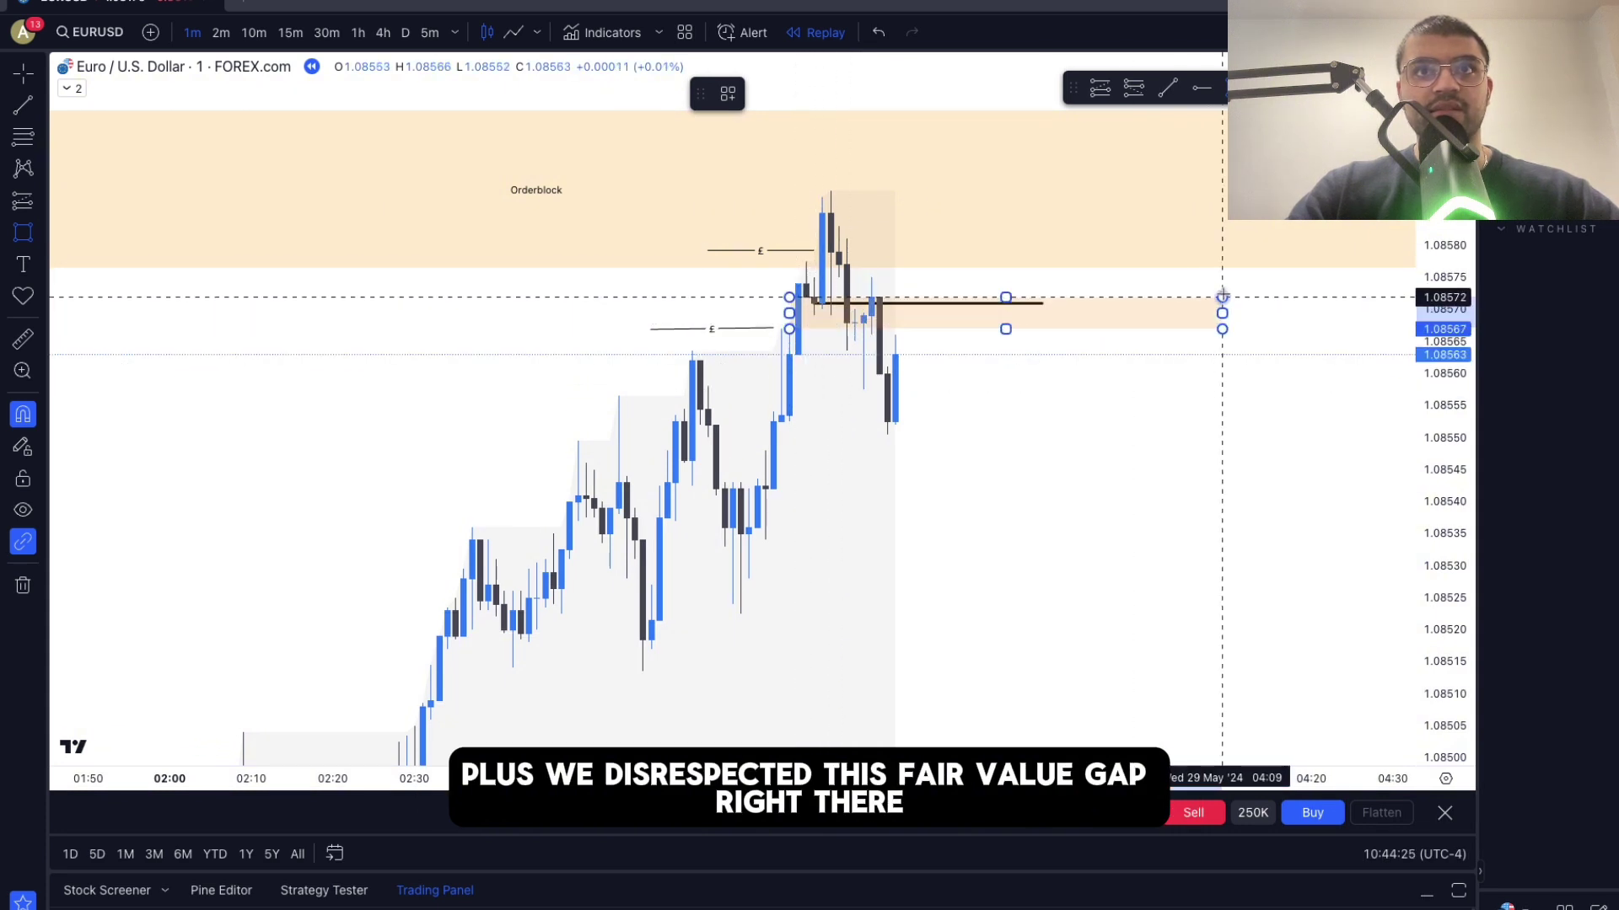
{"action": "left_click_drag", "start_coordinate": [1222, 297], "coordinate": [1222, 299]}
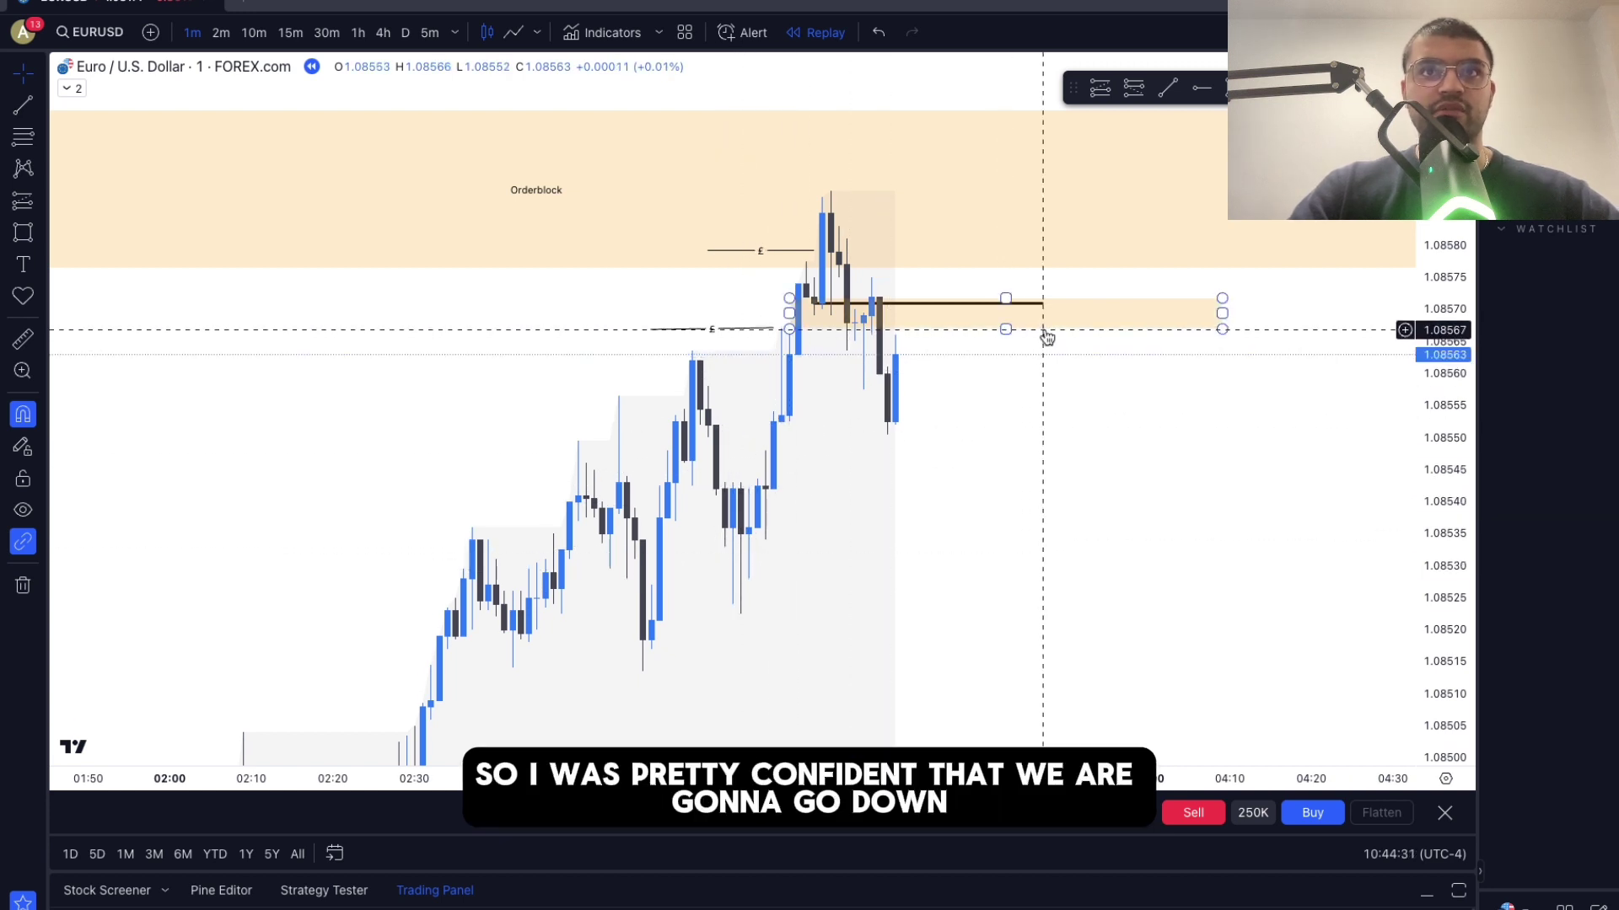
{"action": "right_click", "coordinate": [1047, 337]}
{"action": "left_click", "coordinate": [1039, 334]}
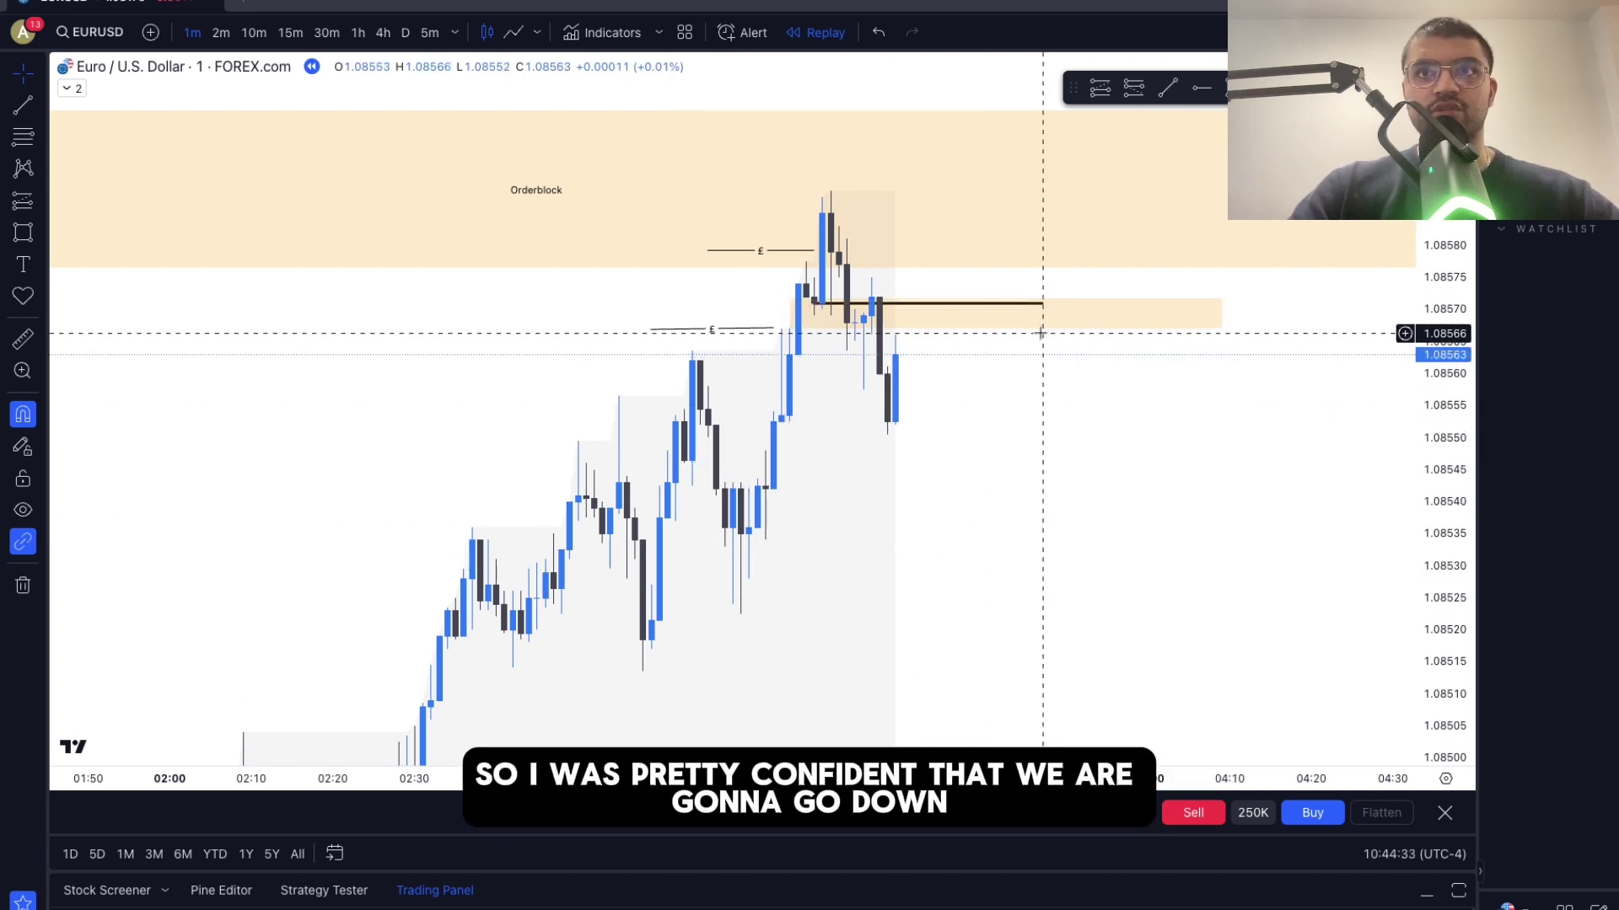
{"action": "left_click", "coordinate": [1042, 329]}
{"action": "key", "text": "Delete"}
- Draw a rectangle over the gap from about 1.08566 down to 1.08561 and apply the imbalance template
{"action": "left_click", "coordinate": [882, 305]}
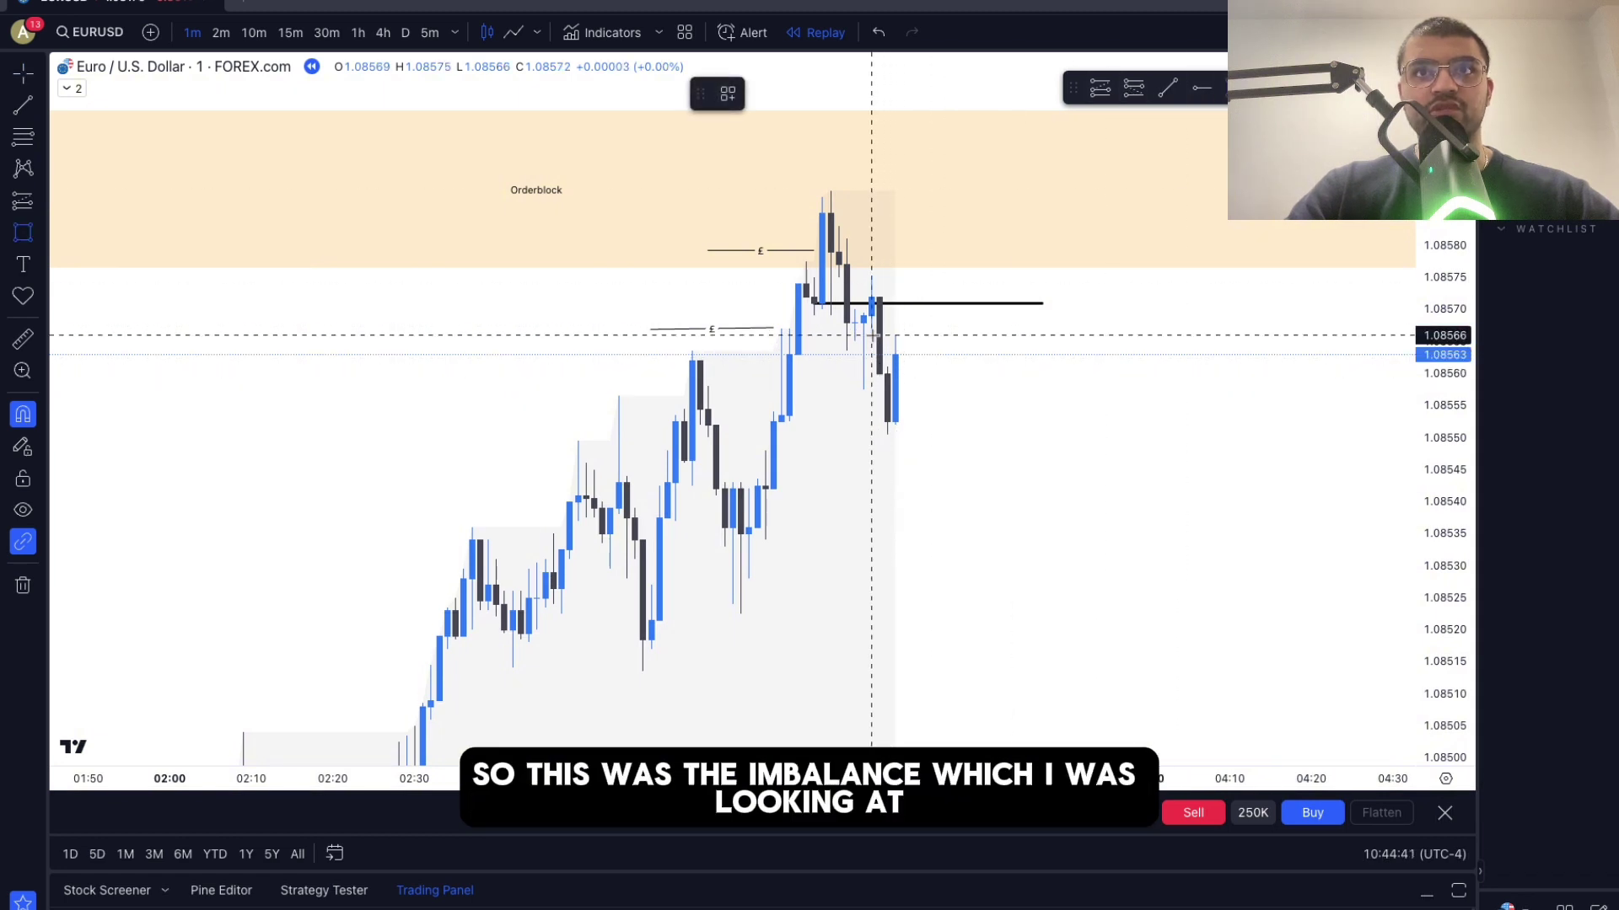
{"action": "left_click_drag", "start_coordinate": [872, 335], "coordinate": [1271, 366]}
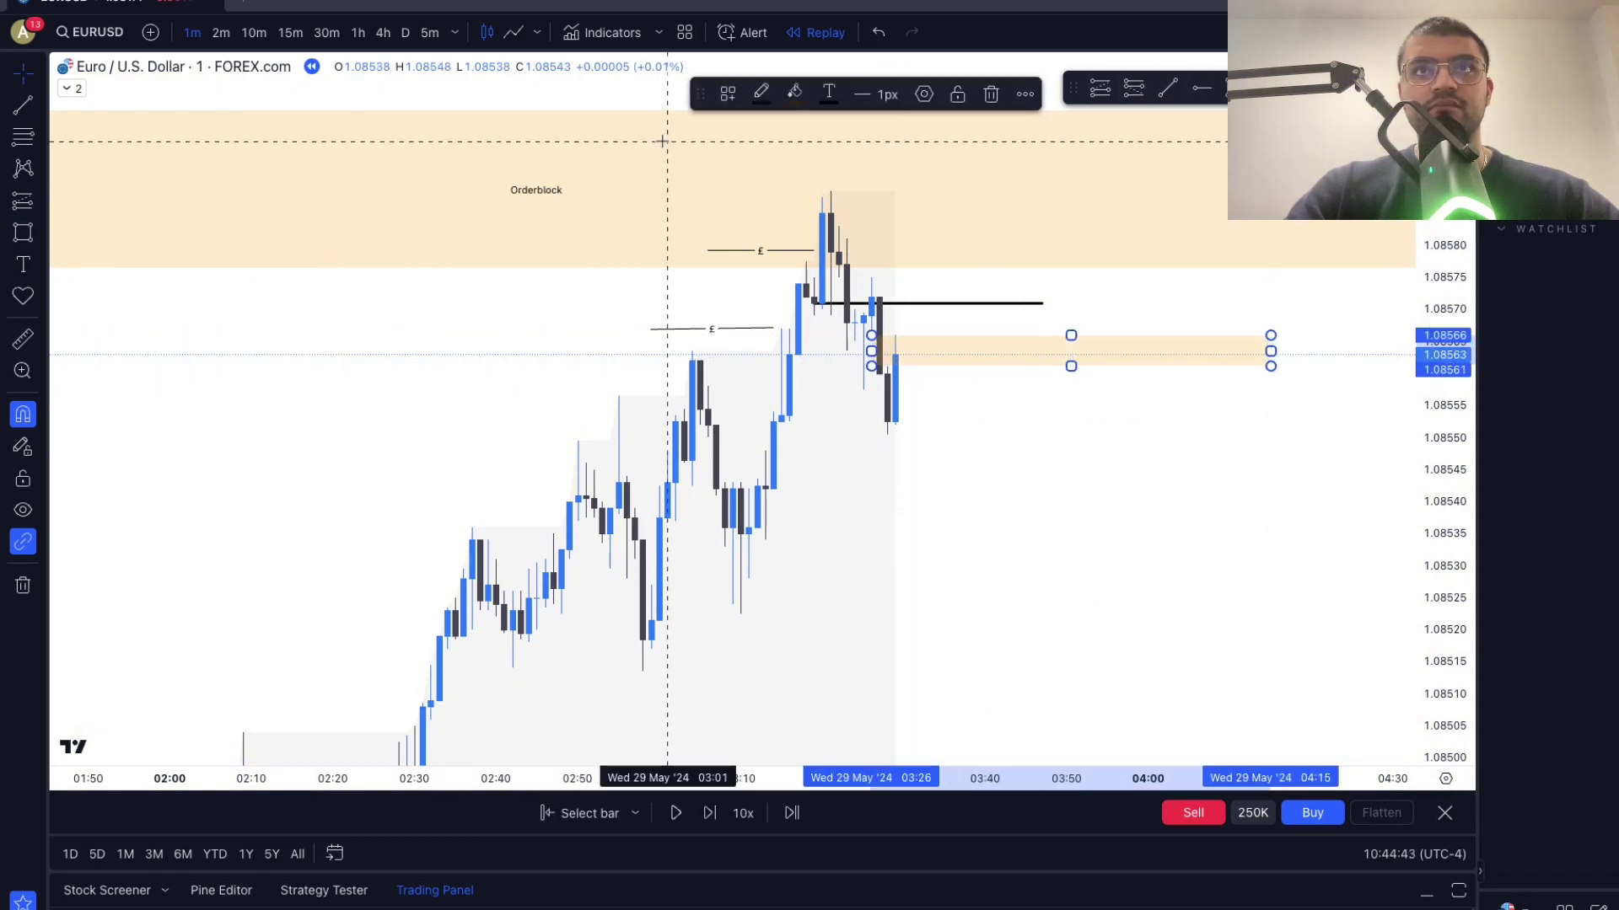
{"action": "left_click", "coordinate": [722, 102]}
{"action": "left_click", "coordinate": [784, 256]}
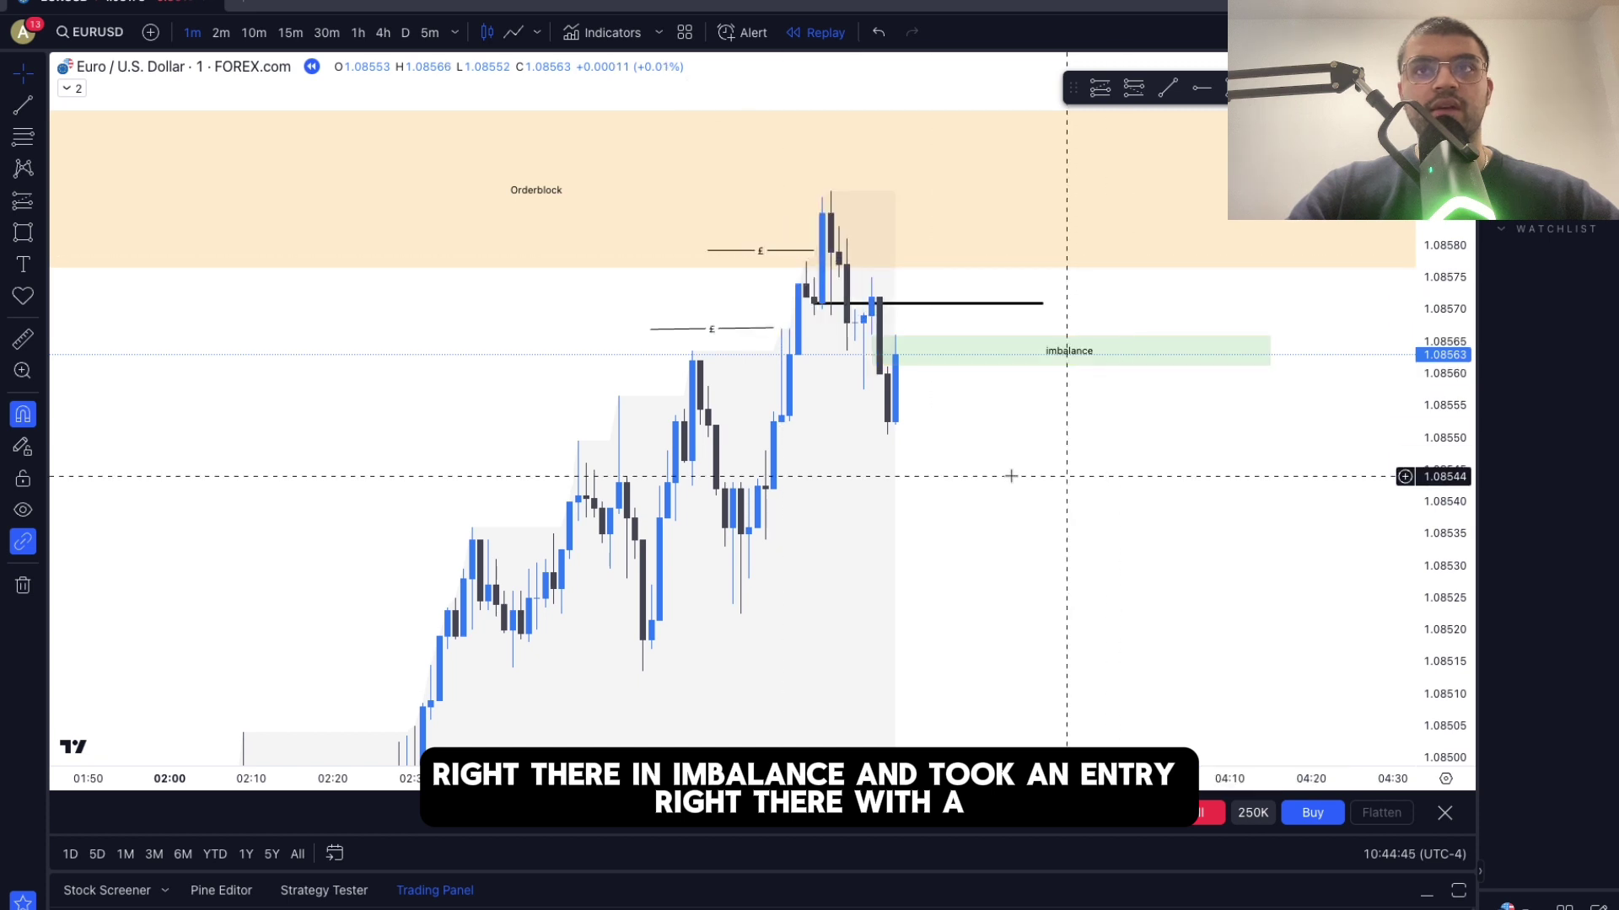
- Place a short position with its entry at 1.08561 in the imbalance zone and set its stop to 5.0 pips
{"action": "left_click", "coordinate": [1134, 88]}
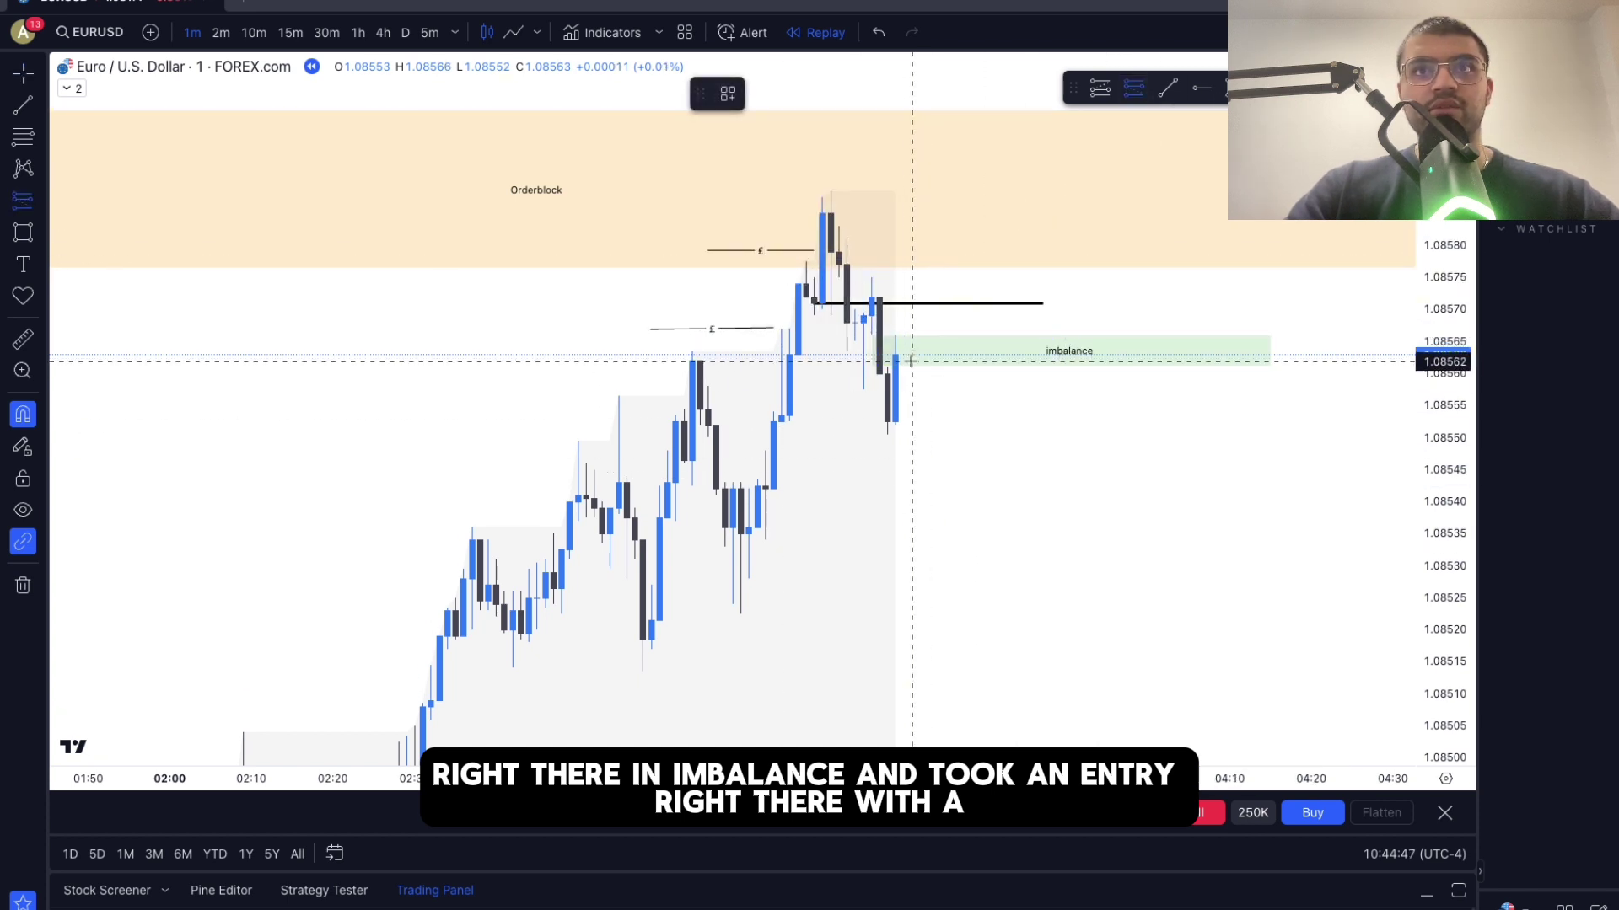
{"action": "left_click", "coordinate": [912, 361]}
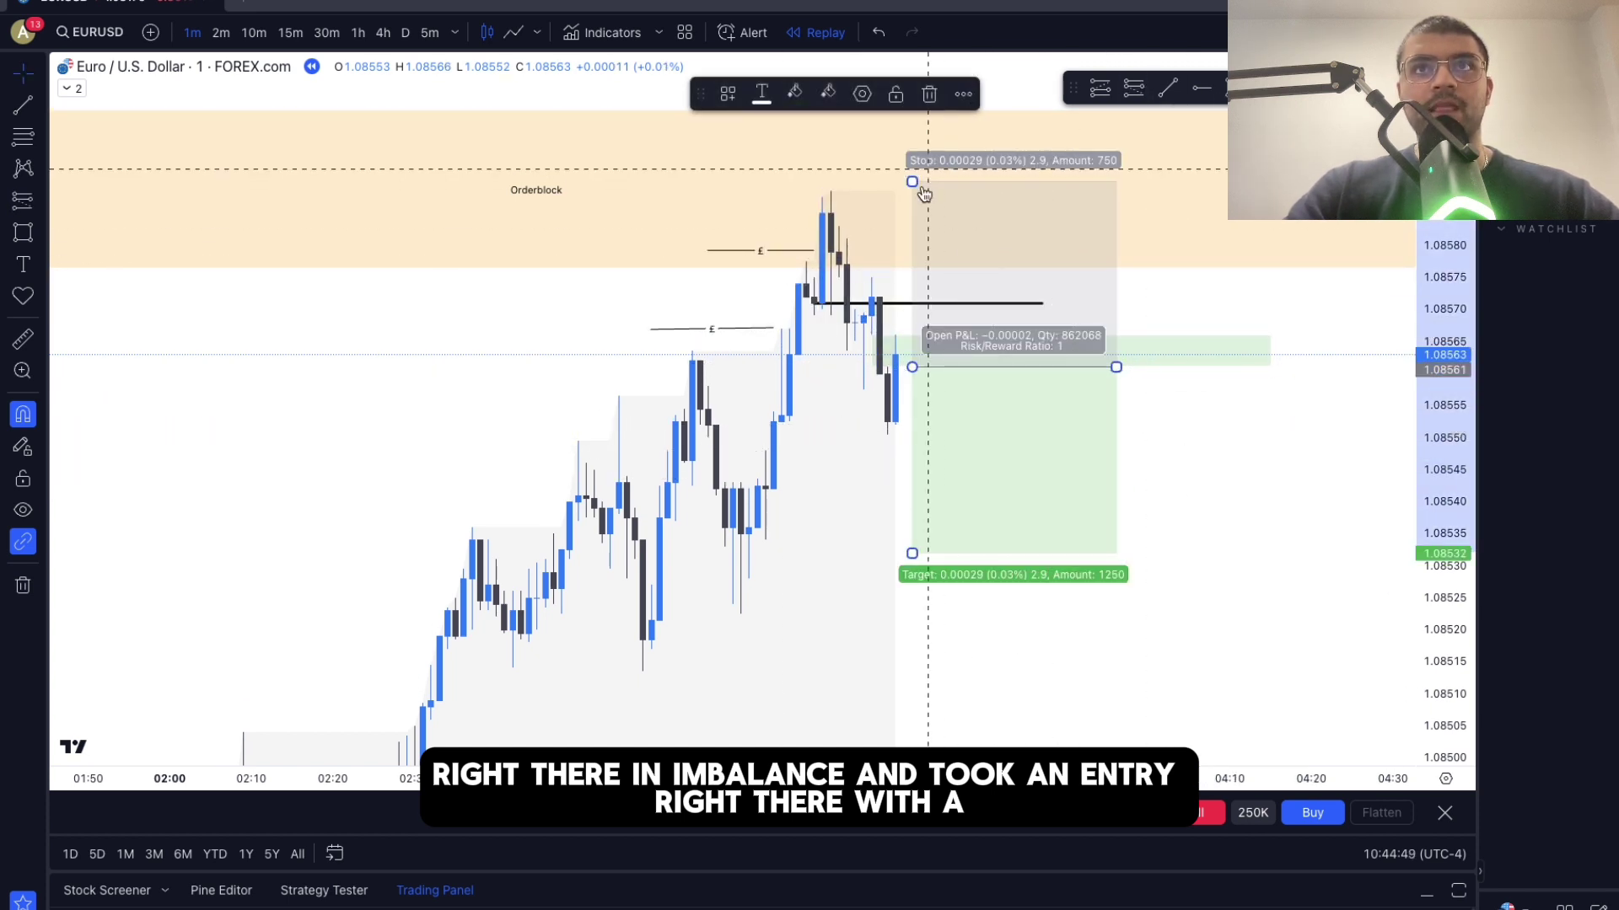
{"action": "left_click_drag", "start_coordinate": [1453, 273], "coordinate": [1451, 536]}
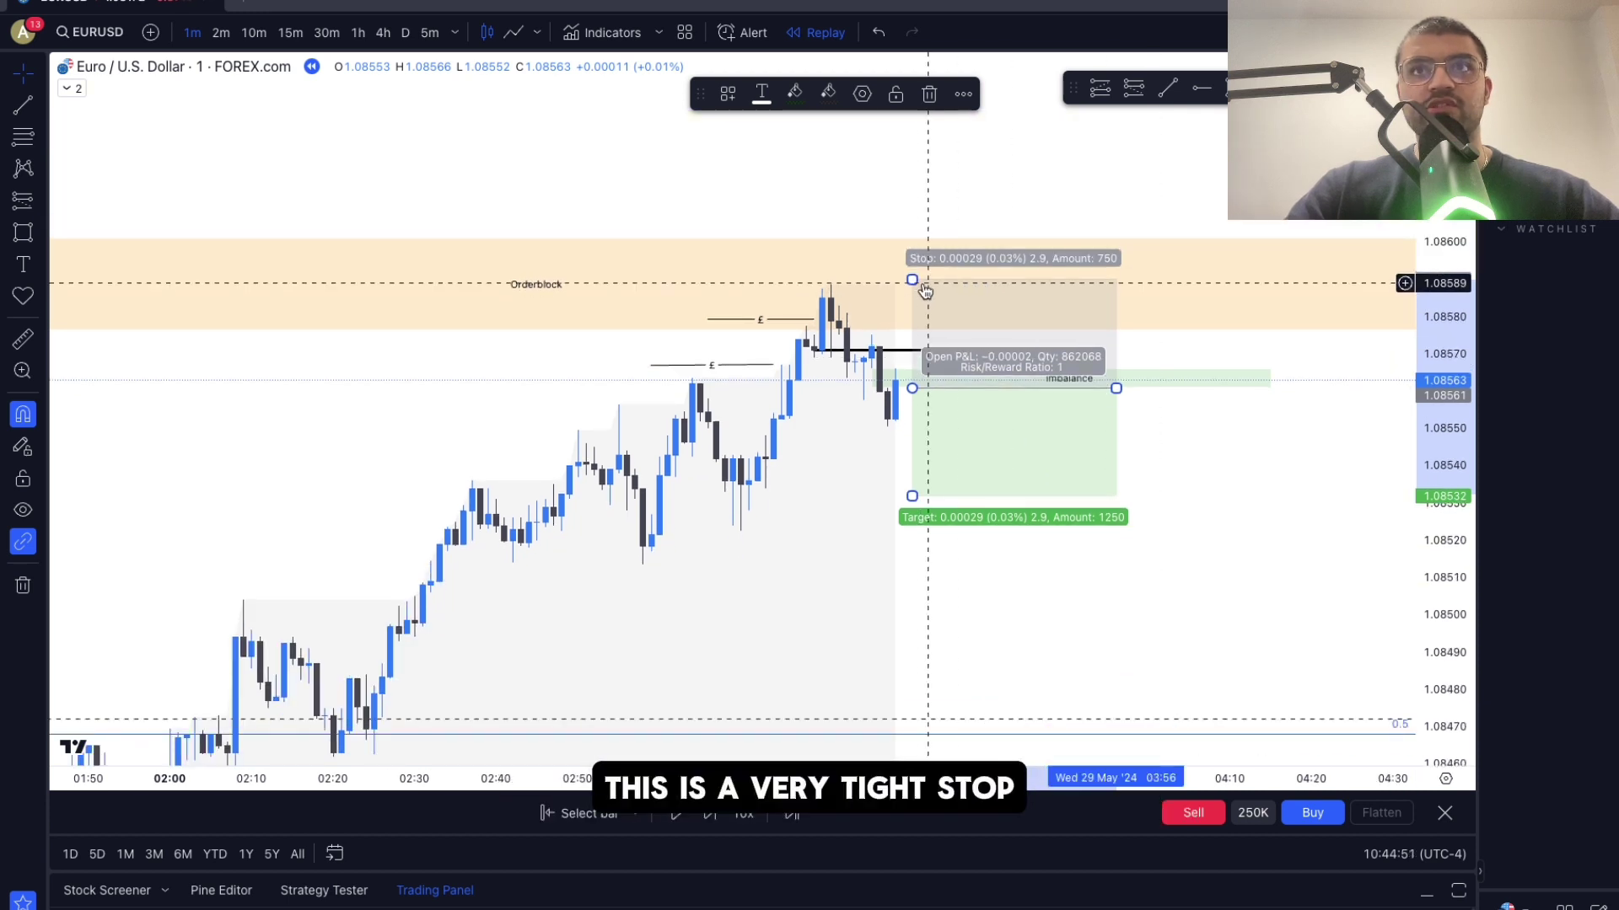
{"action": "left_click_drag", "start_coordinate": [912, 279], "coordinate": [912, 201]}
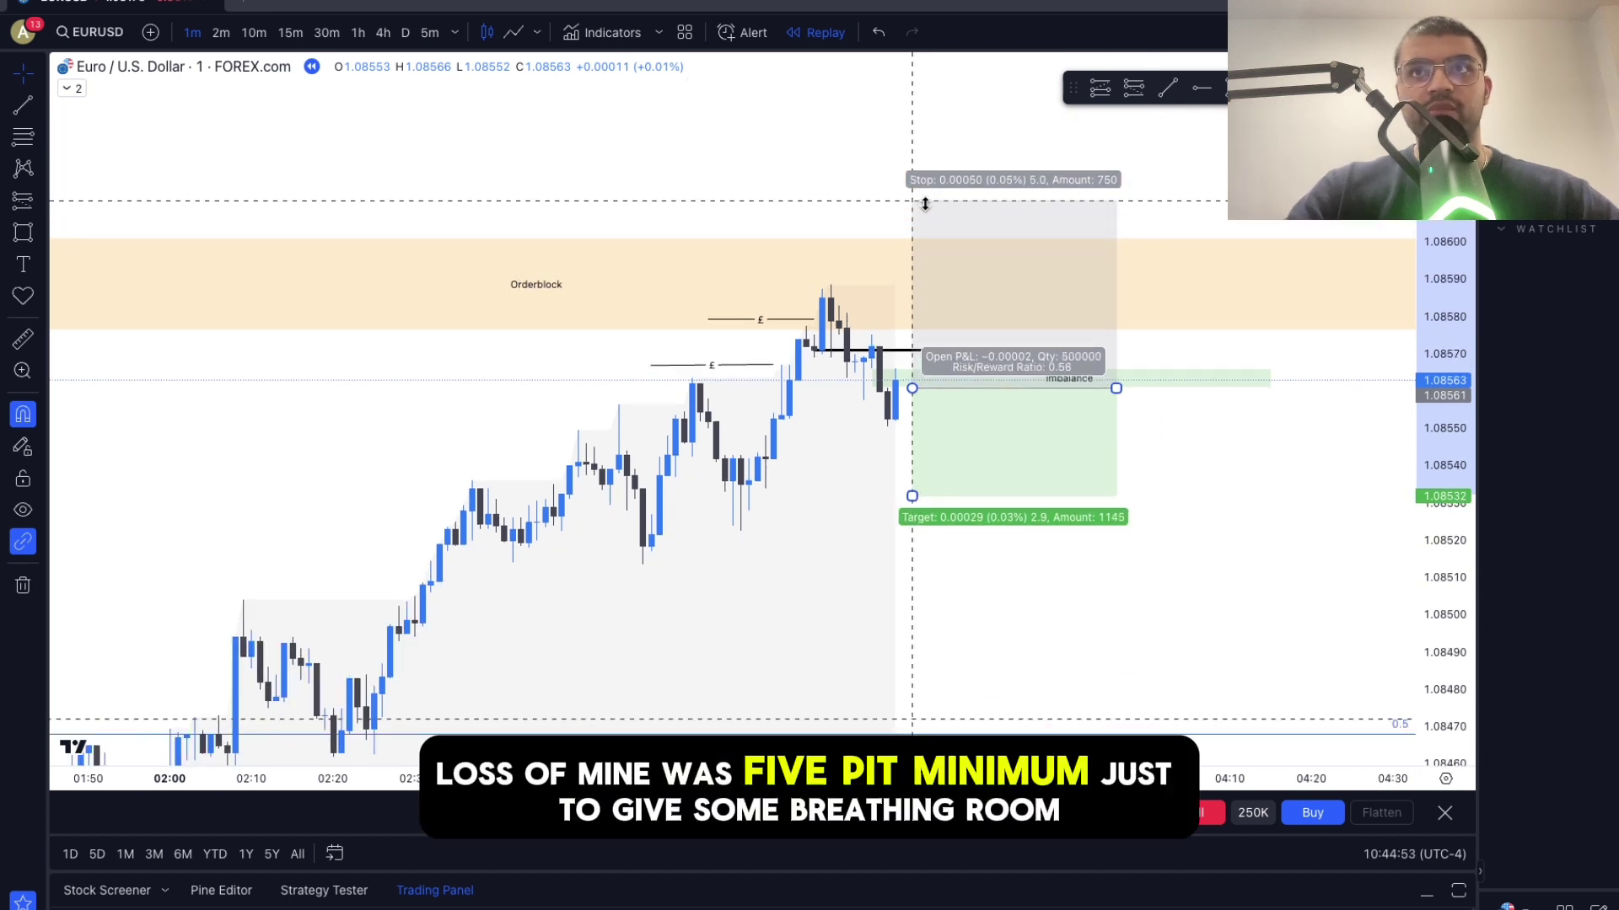
- Draw a Fib retracement from about 1.08589 down to about 1.08569 beside the short position to project targets
{"action": "left_click_drag", "start_coordinate": [1426, 388], "coordinate": [1431, 169]}
{"action": "left_click", "coordinate": [1214, 496]}
{"action": "scroll", "coordinate": [1246, 477], "scroll_direction": "down", "scroll_amount": 4}
{"action": "left_click_drag", "start_coordinate": [1423, 408], "coordinate": [1422, 569]}
{"action": "scroll", "coordinate": [1205, 306], "scroll_direction": "up", "scroll_amount": 2}
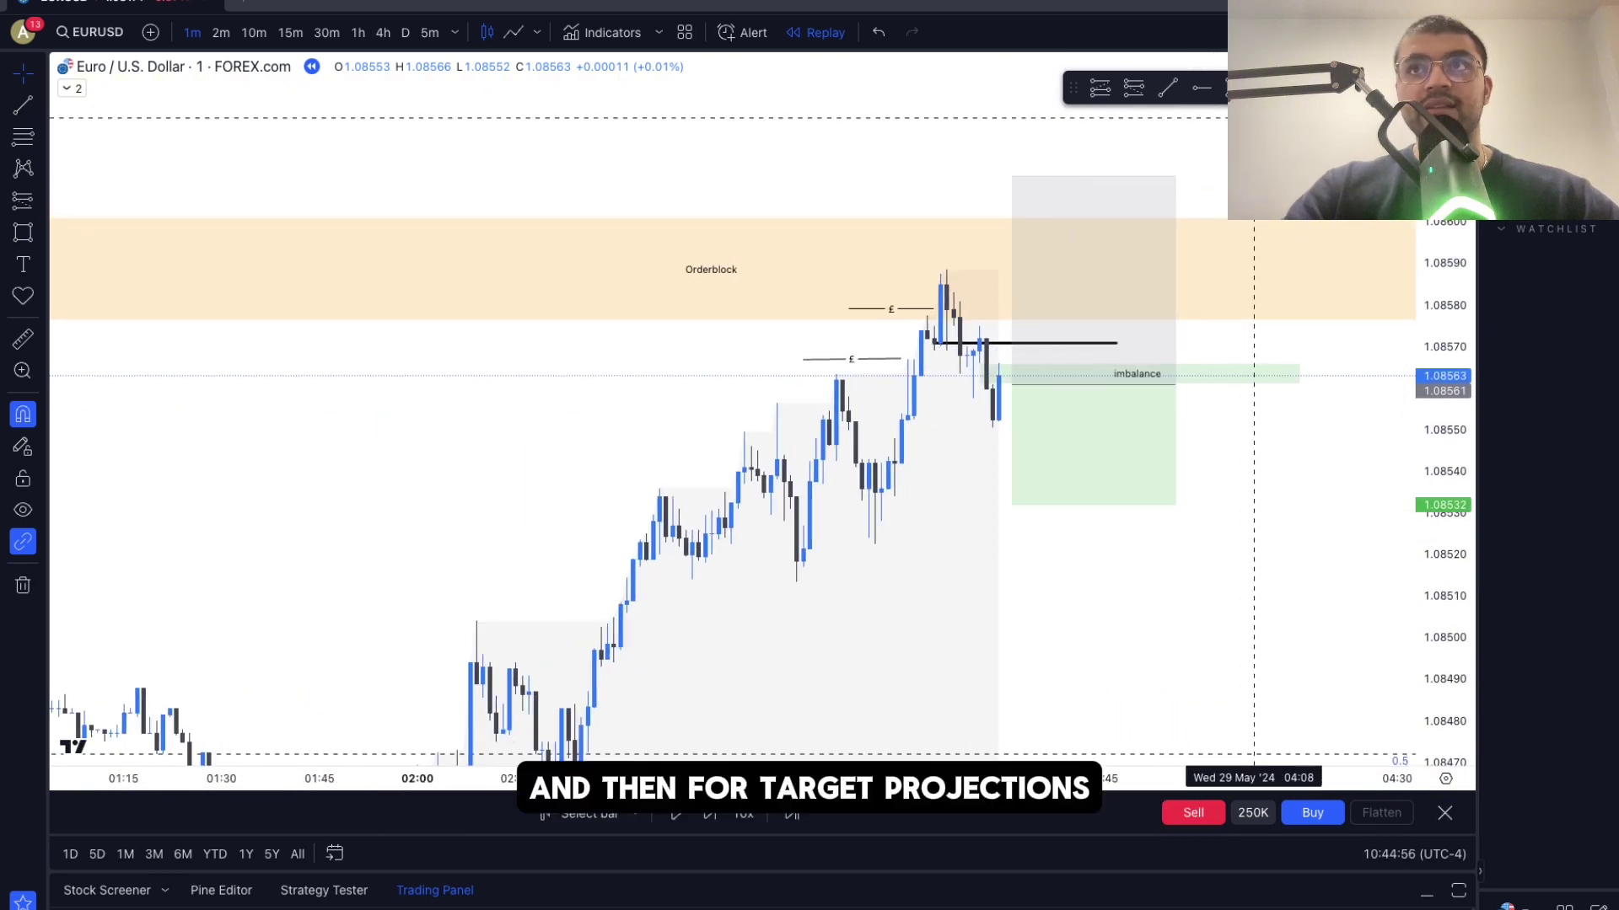
{"action": "left_click", "coordinate": [1187, 269]}
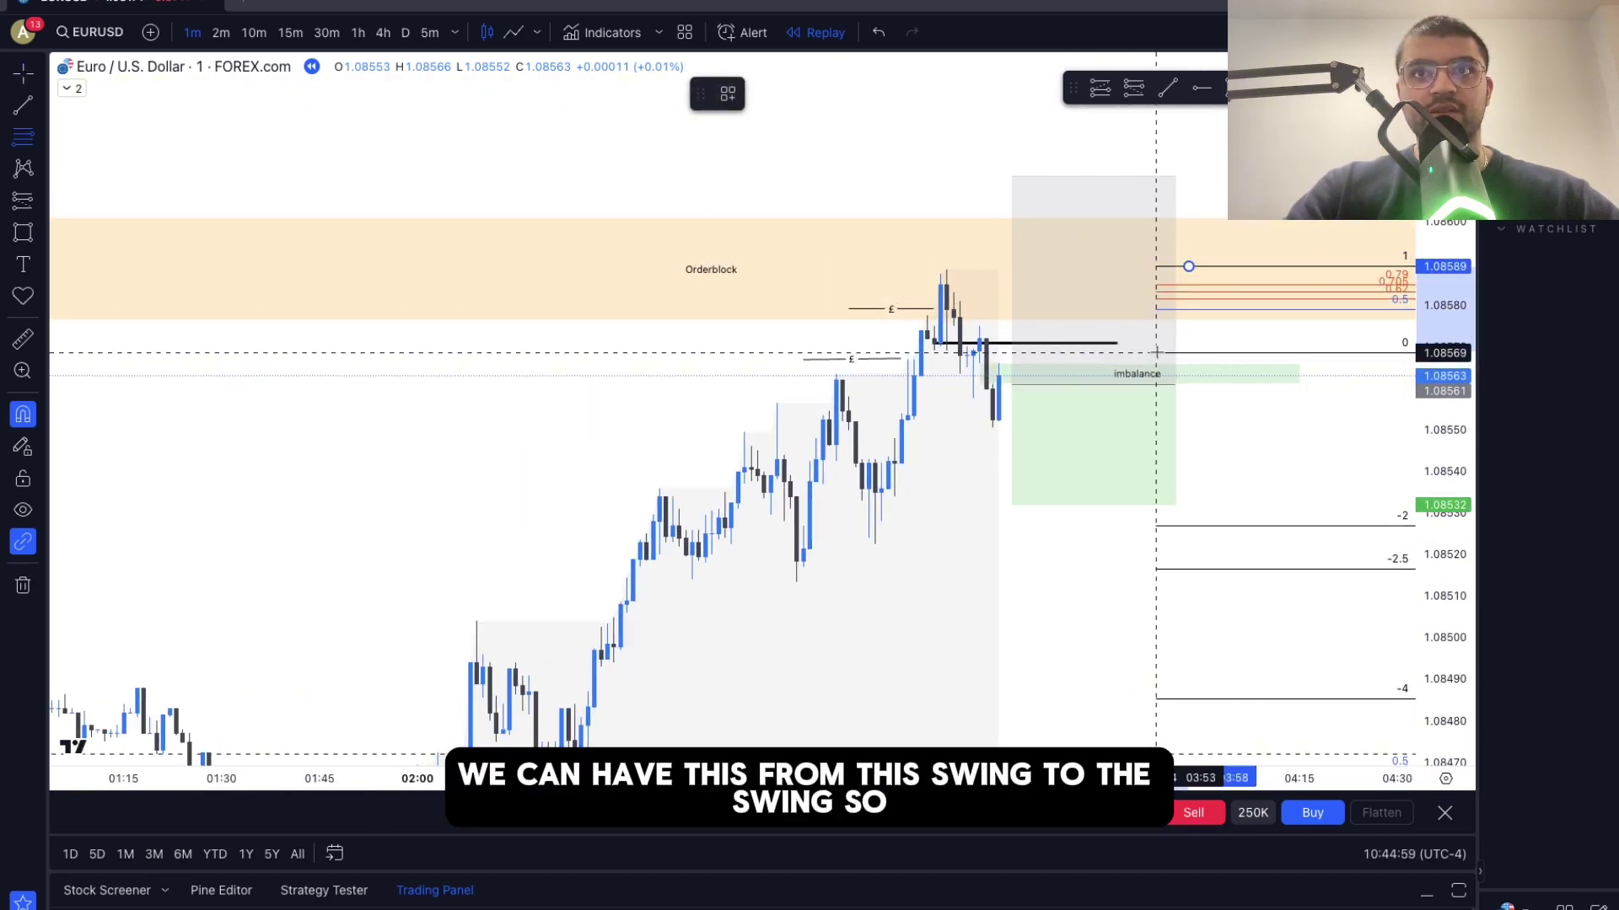
{"action": "left_click", "coordinate": [1155, 353]}
{"action": "left_click_drag", "start_coordinate": [1044, 602], "coordinate": [1037, 597]}
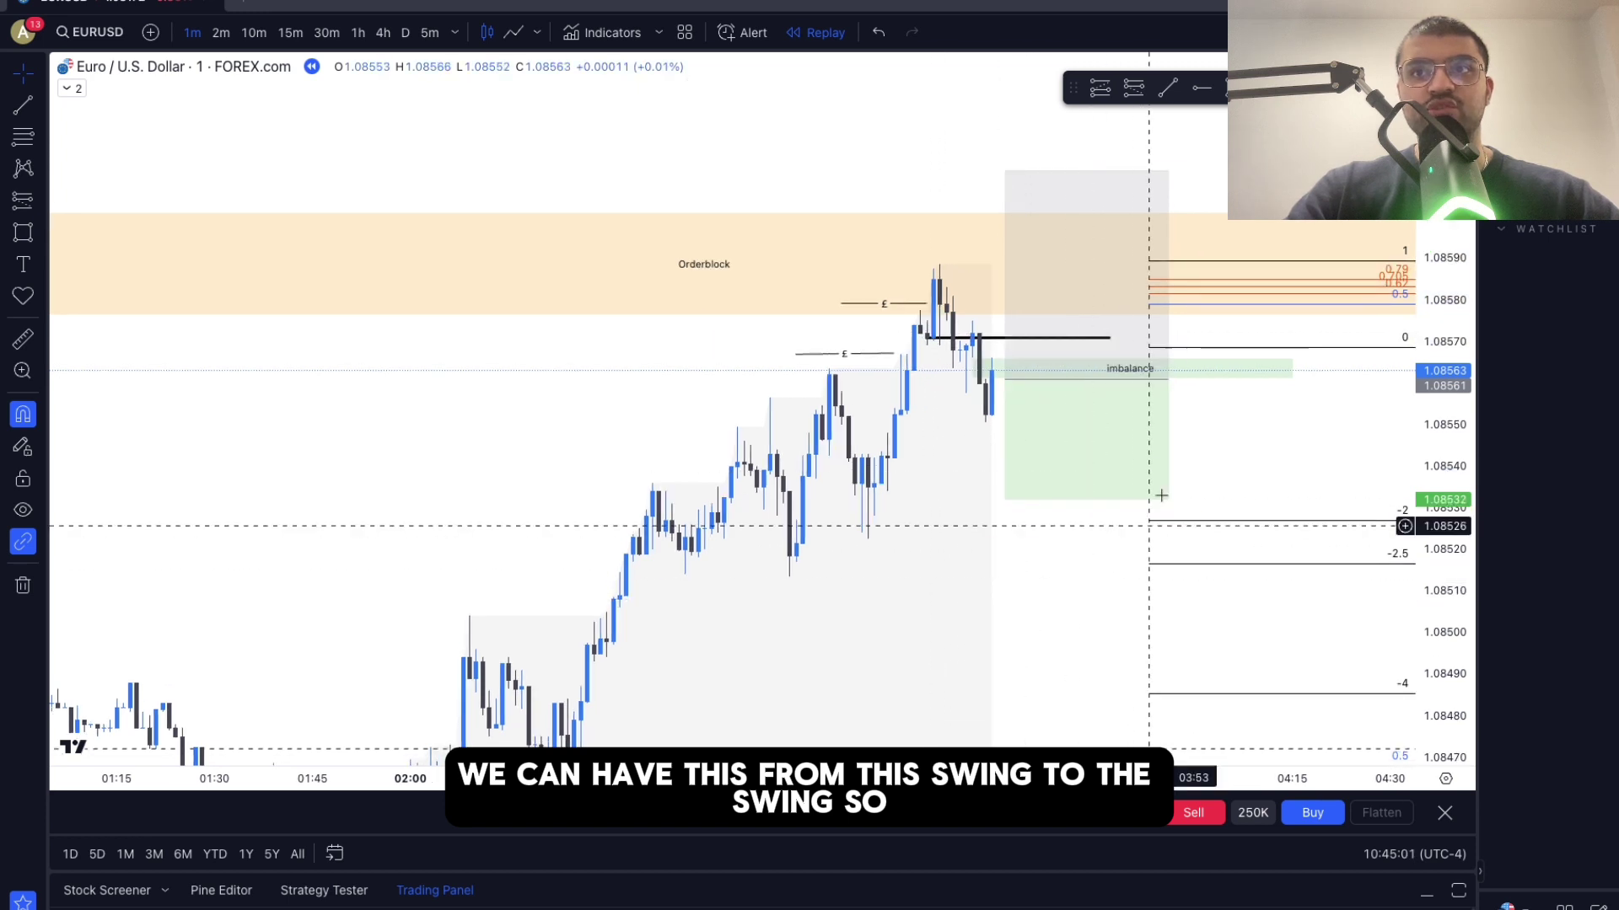
- Extend the short position's target to 1.08461 for a risk/reward ratio of 2, and delete the Fib retracement
{"action": "left_click_drag", "start_coordinate": [1005, 500], "coordinate": [1045, 590]}
{"action": "left_click_drag", "start_coordinate": [1438, 364], "coordinate": [1438, 472]}
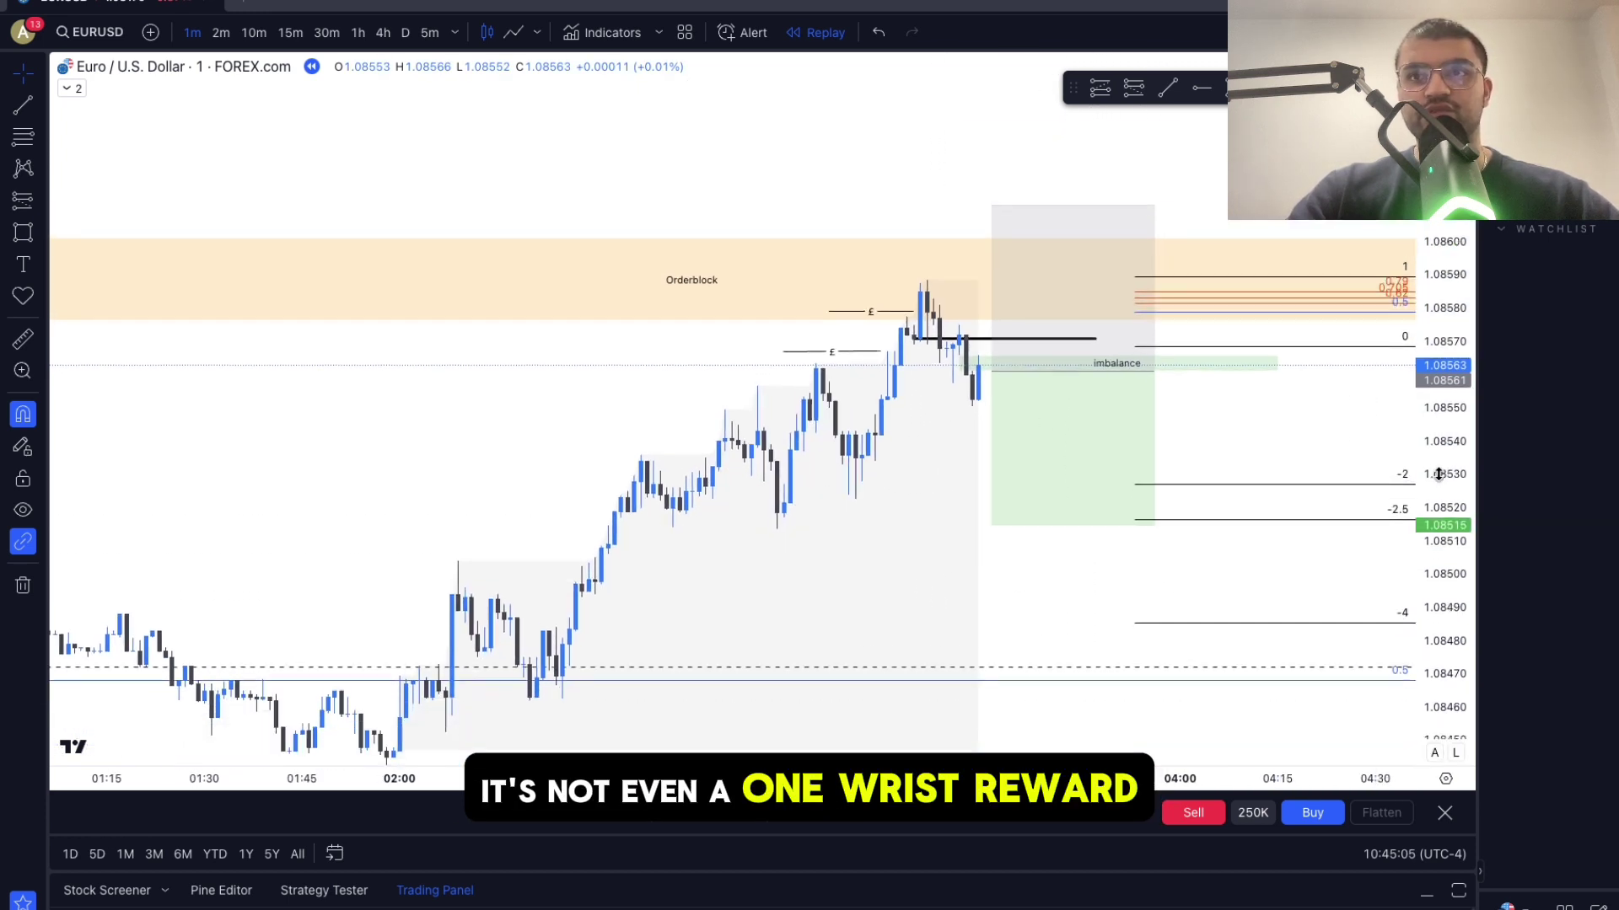
{"action": "mouse_move", "coordinate": [1083, 565]}
{"action": "left_mouse_down"}
{"action": "mouse_move", "coordinate": [1086, 452]}
{"action": "mouse_move", "coordinate": [990, 638]}
{"action": "left_mouse_up"}
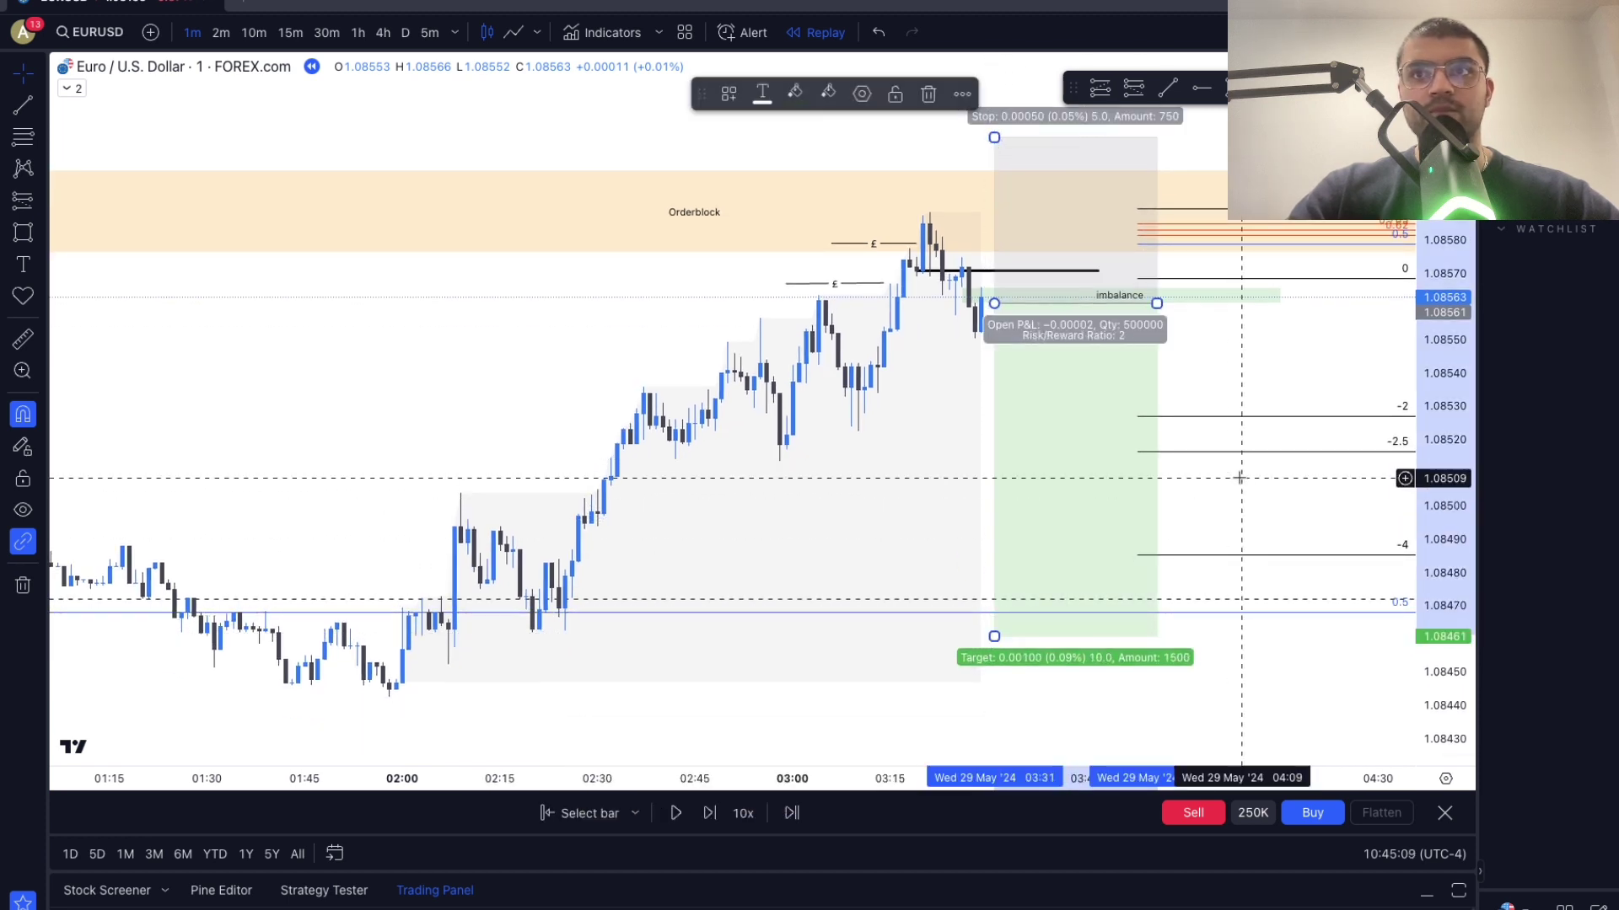
{"action": "left_click", "coordinate": [1247, 454]}
{"action": "key", "text": "Delete"}
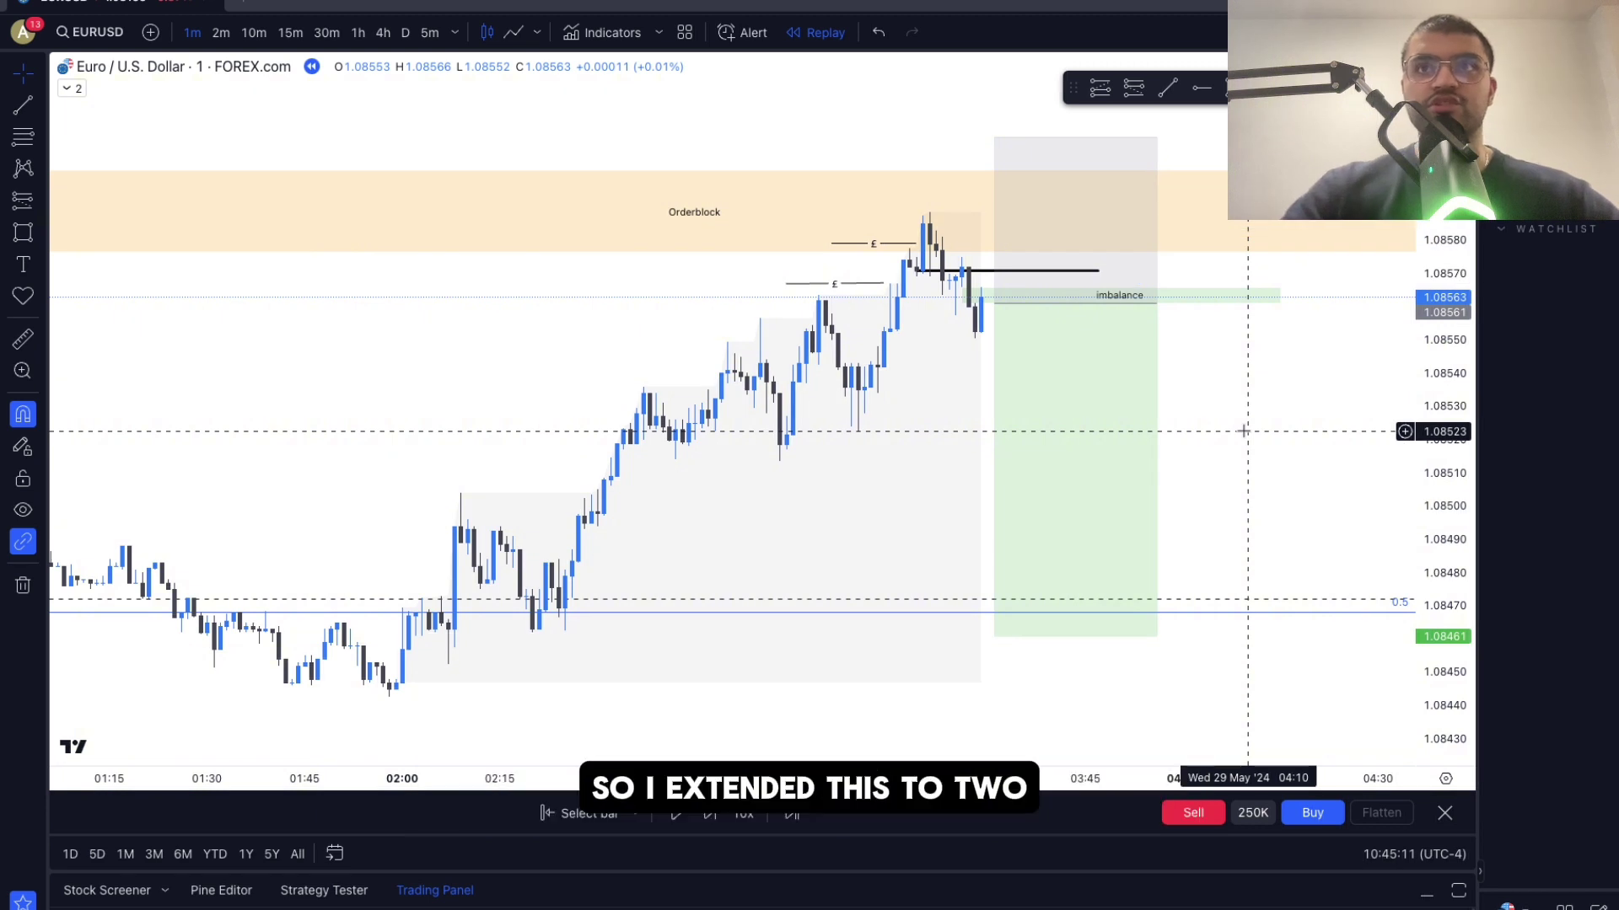
- Shift the short position back in time so that it starts at the latest candle, keeping the entry at 1.08561
{"action": "scroll", "coordinate": [1252, 413], "scroll_direction": "up", "scroll_amount": 1}
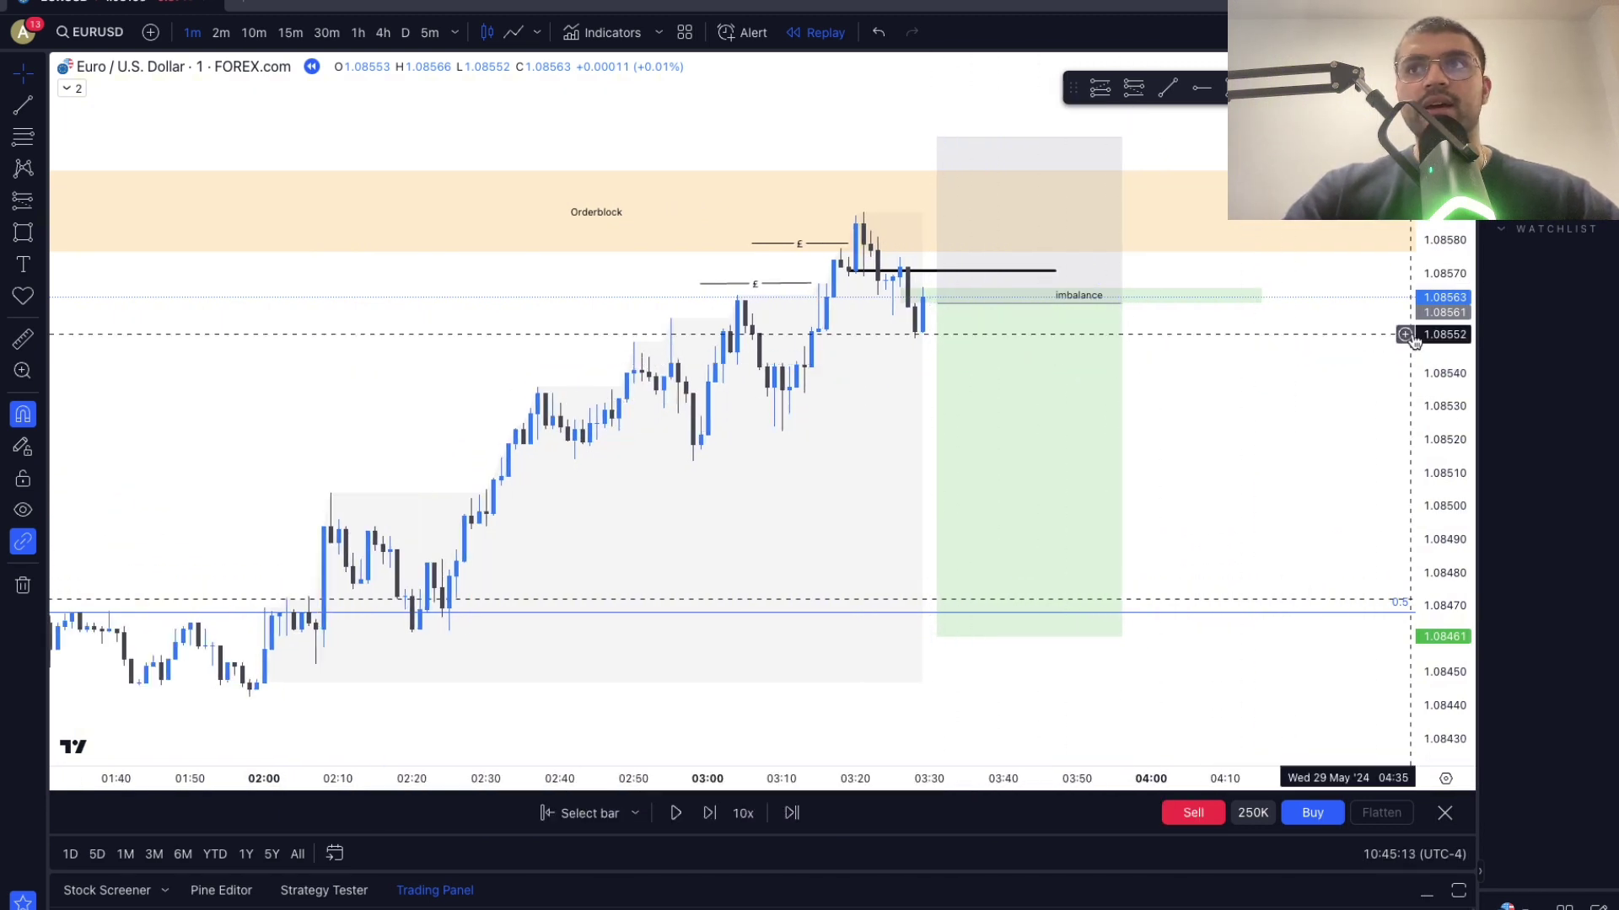
{"action": "left_click", "coordinate": [976, 285]}
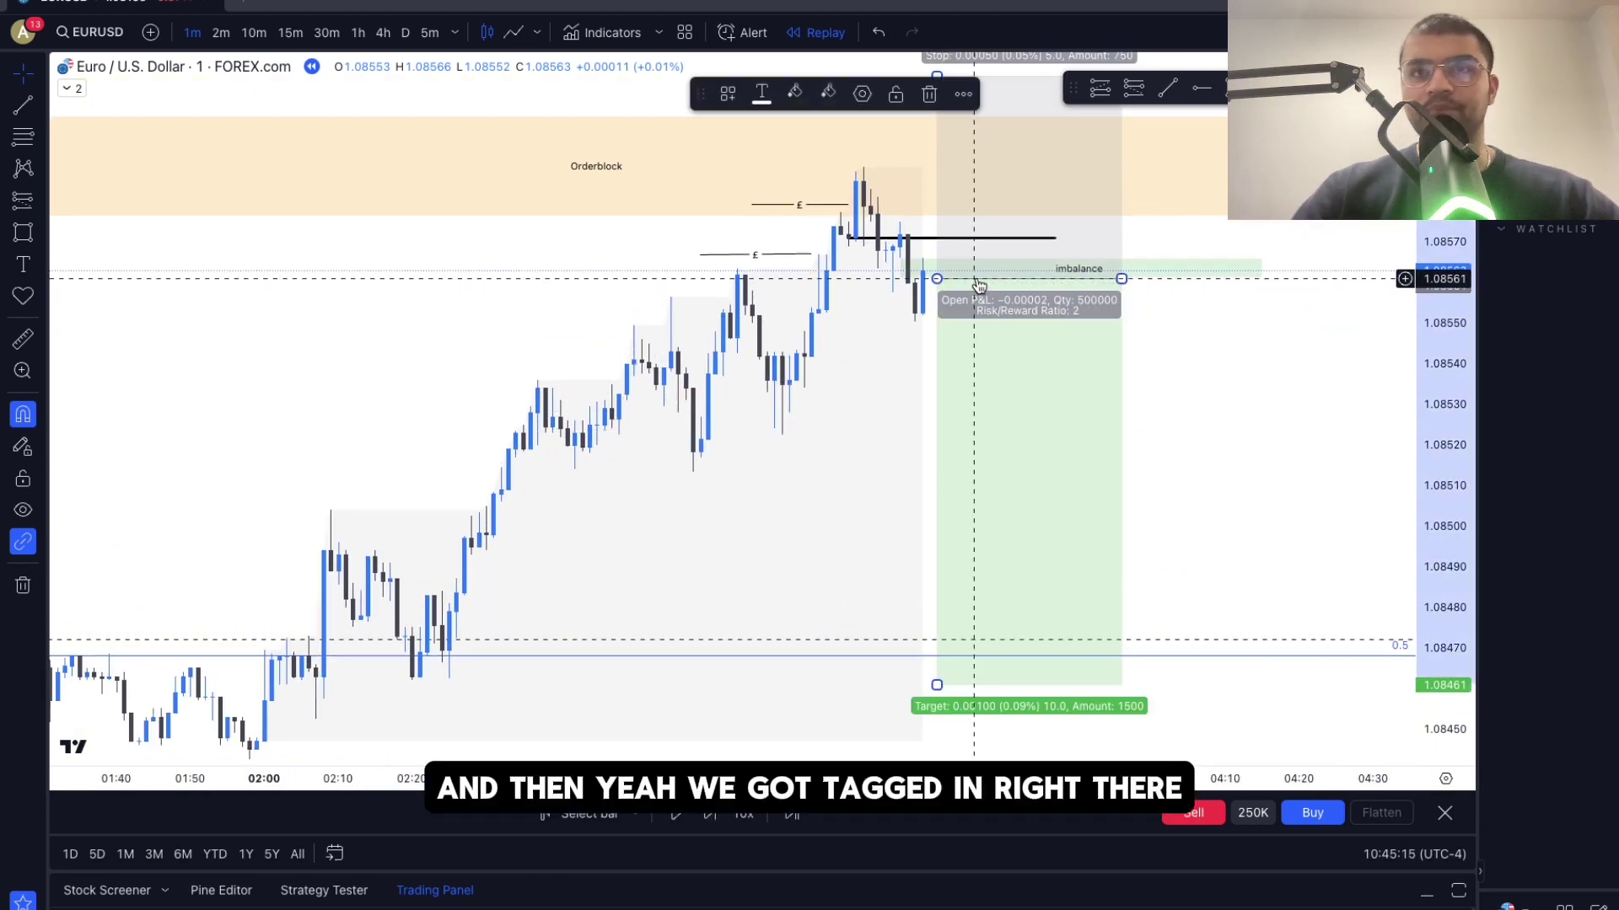
{"action": "left_click_drag", "start_coordinate": [979, 286], "coordinate": [966, 287]}
{"action": "left_click", "coordinate": [1159, 346]}
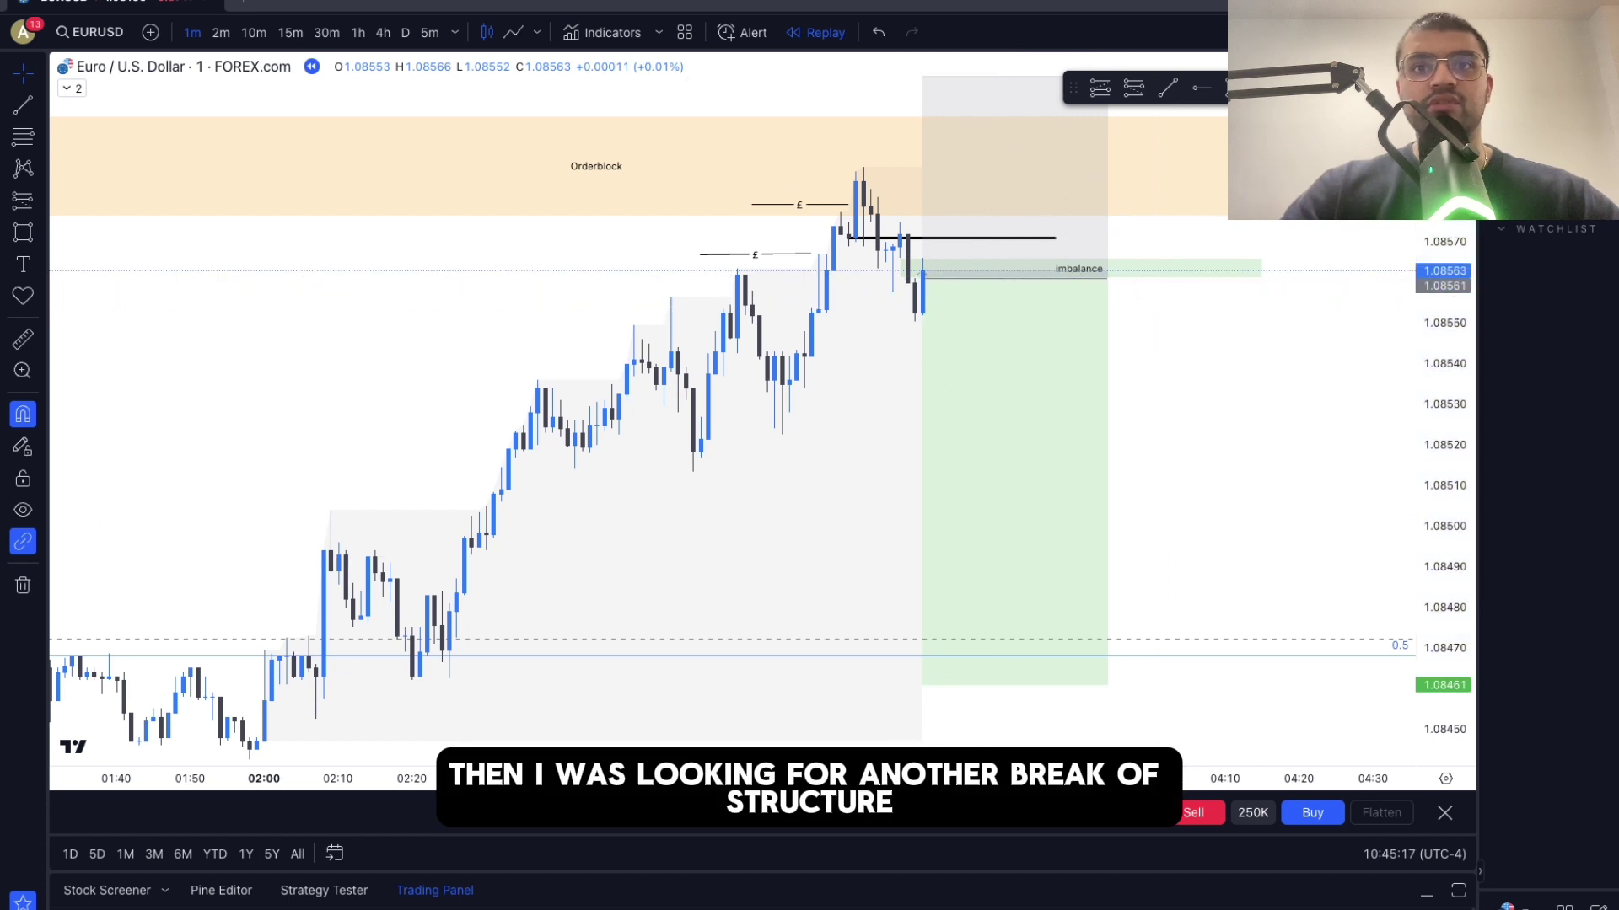
- Advance the replay nine bars past the short entry
{"action": "left_click", "coordinate": [709, 813]}
{"action": "left_click", "coordinate": [708, 812]}
{"action": "left_click", "coordinate": [709, 813]}
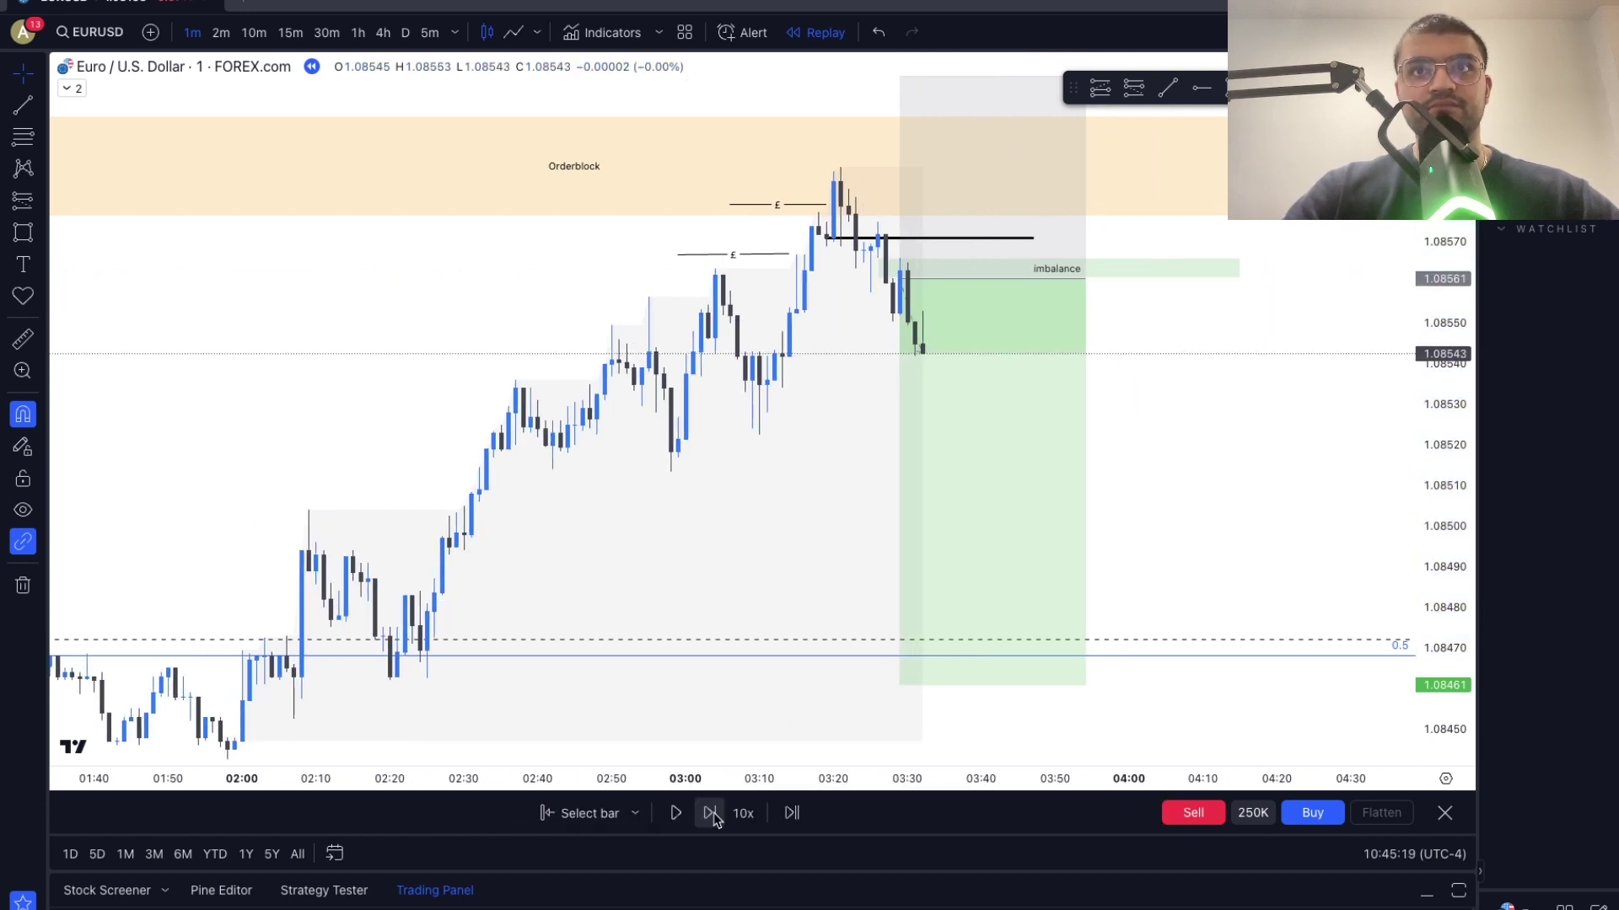
{"action": "left_click", "coordinate": [709, 813]}
{"action": "left_click", "coordinate": [709, 813]}
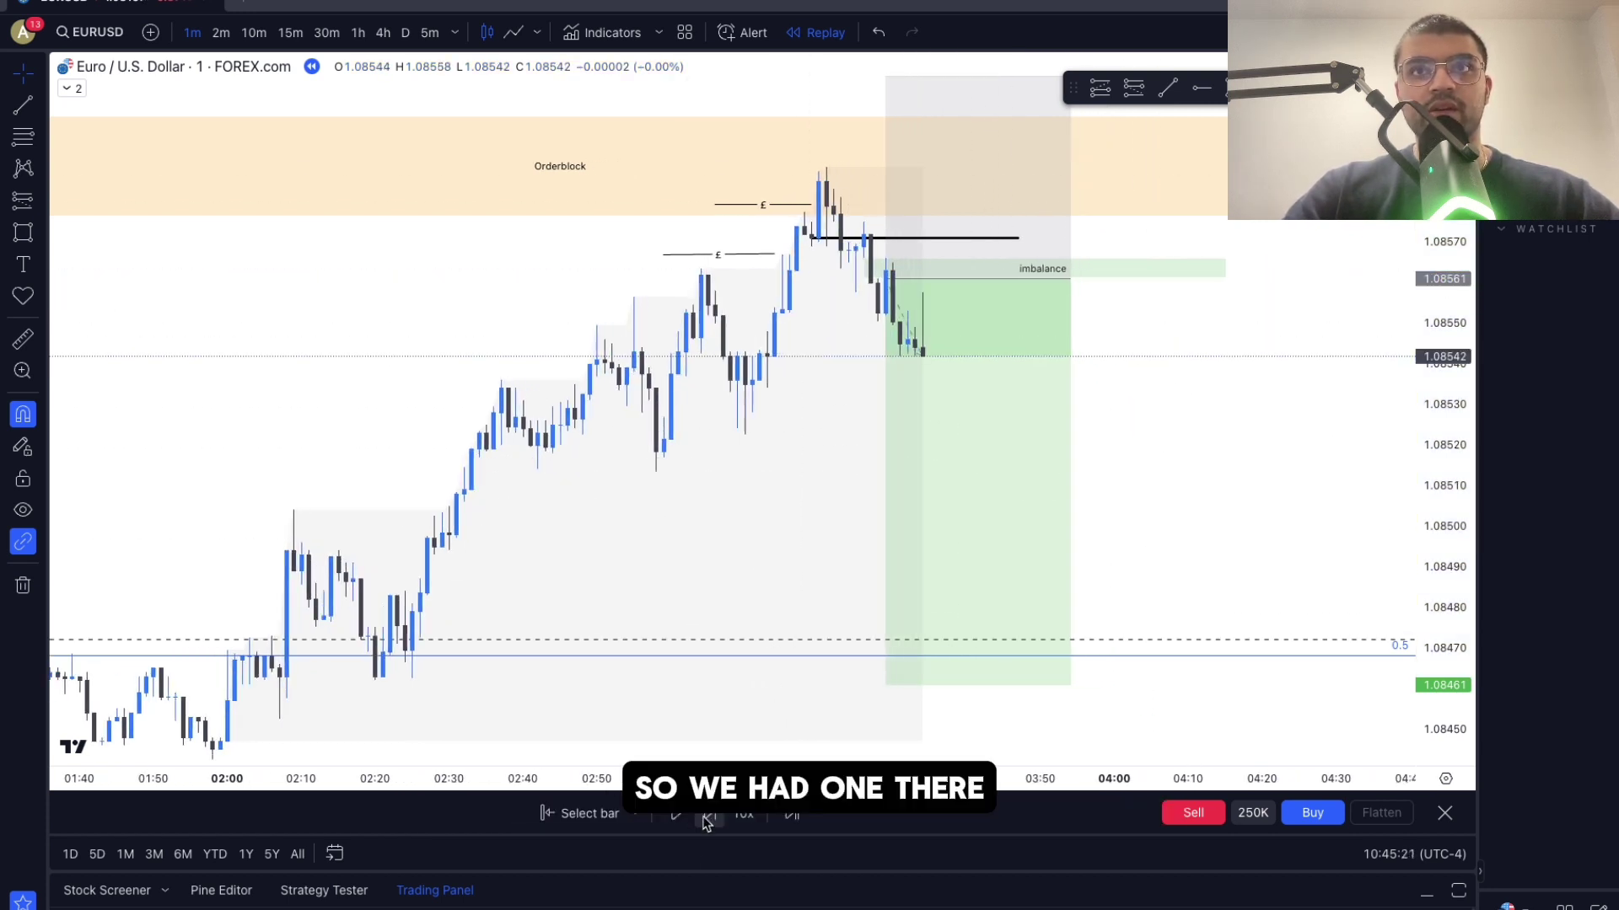
{"action": "left_click", "coordinate": [709, 812]}
{"action": "left_click", "coordinate": [709, 813]}
{"action": "left_click", "coordinate": [709, 813]}
{"action": "left_click", "coordinate": [709, 813]}
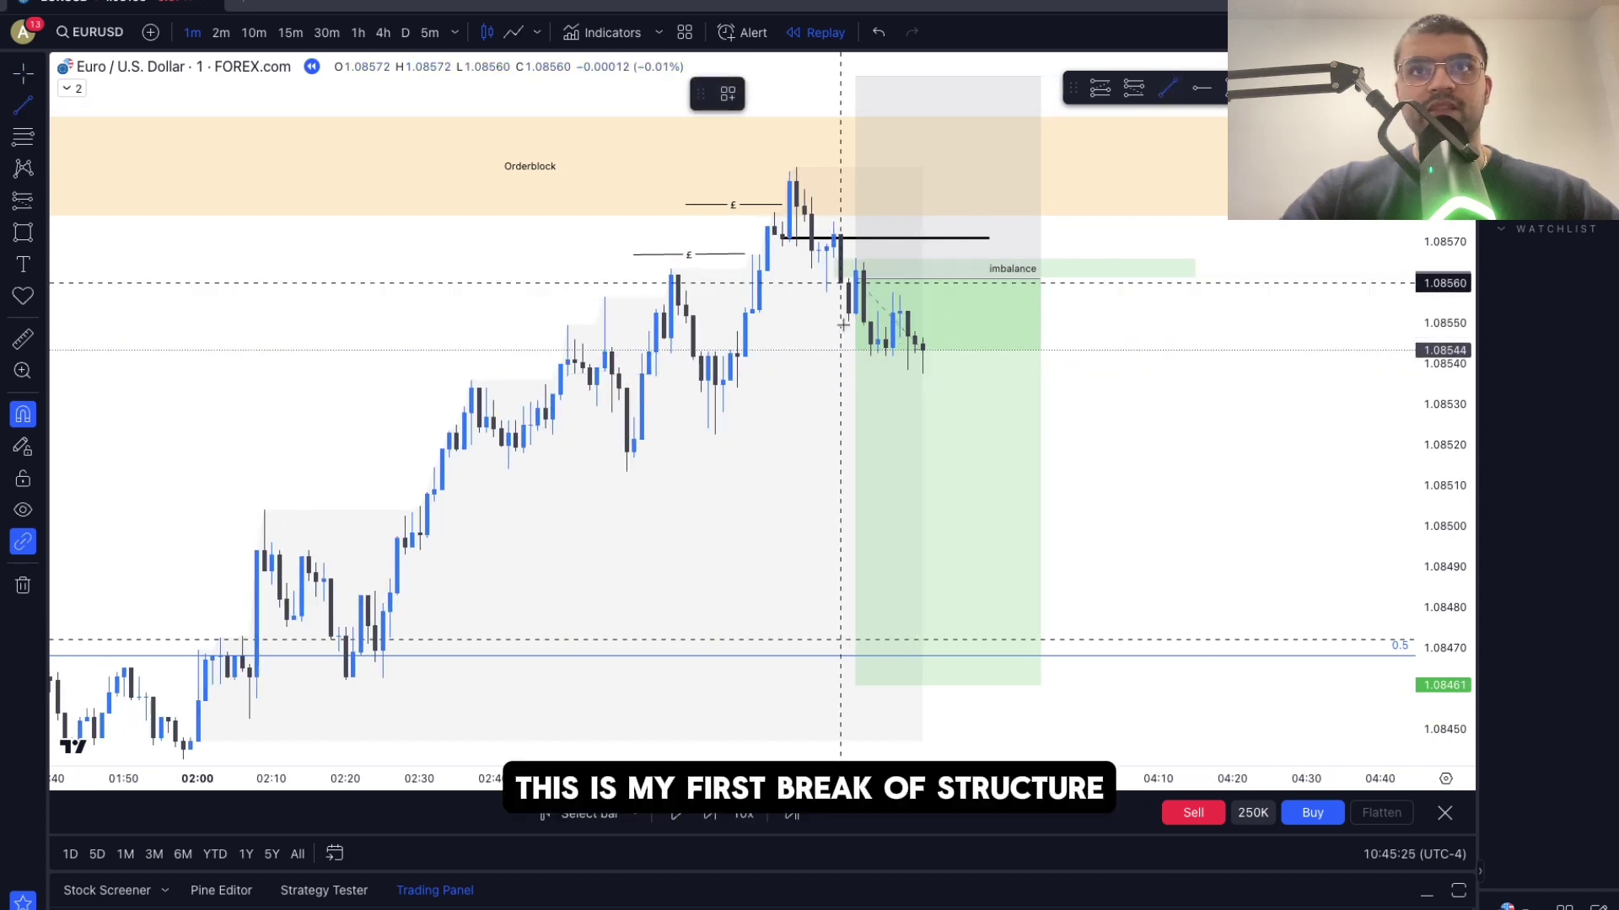
- Draw a horizontal trend line at about 1.08551 from 03:28 to 04:20 and apply the Bms (1) template
{"action": "left_click", "coordinate": [1231, 322]}
{"action": "left_click", "coordinate": [760, 94]}
{"action": "left_click", "coordinate": [728, 93]}
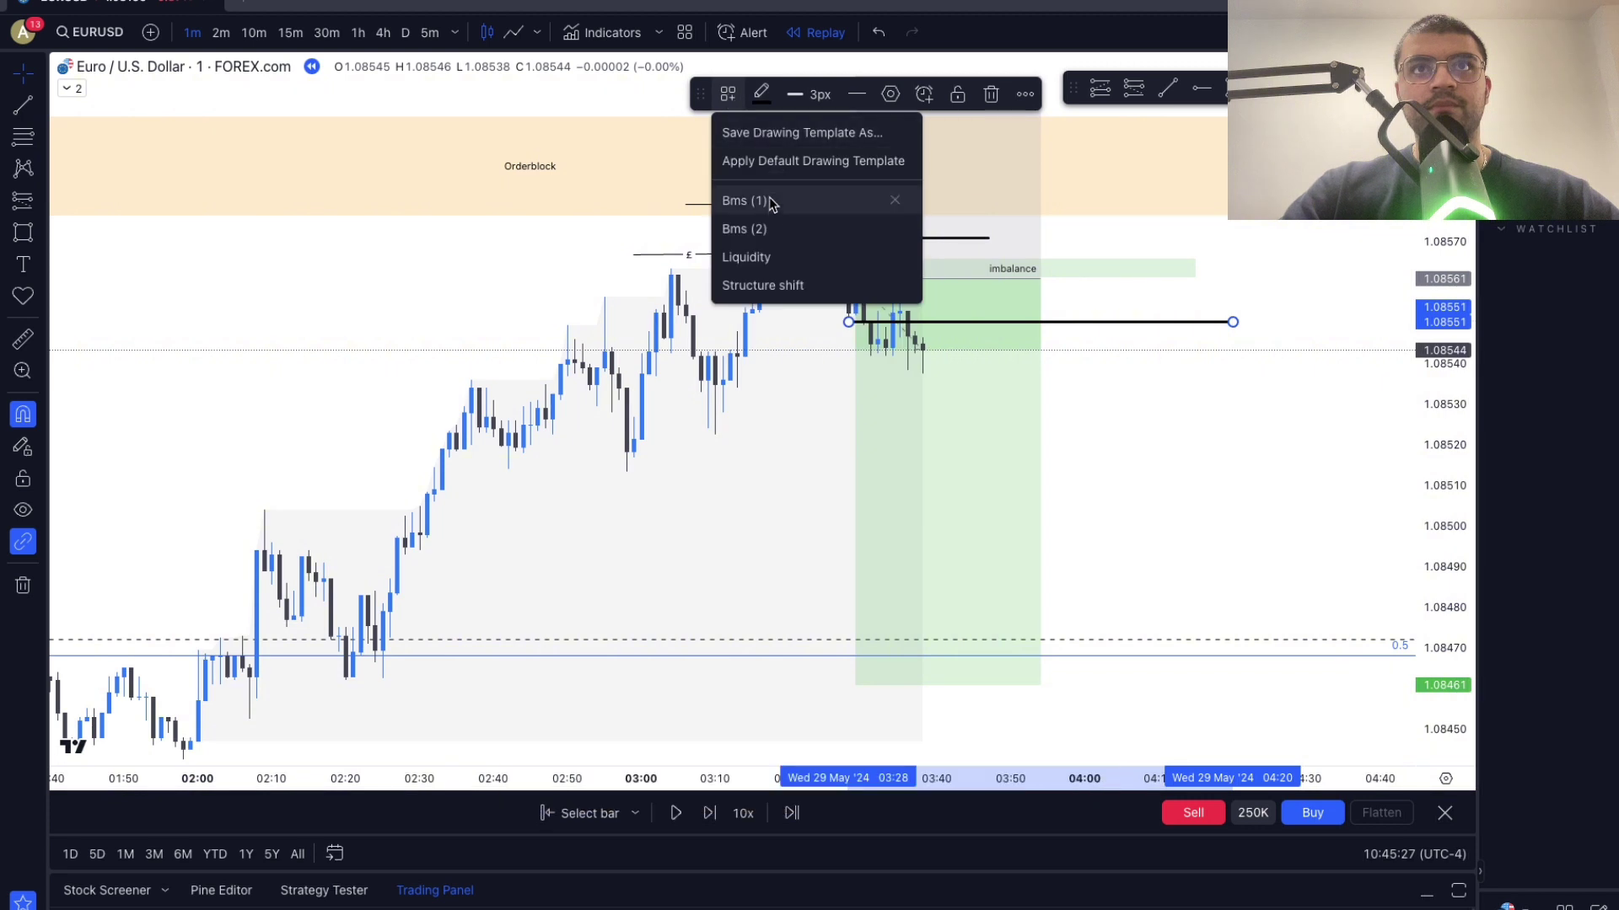
{"action": "left_click", "coordinate": [771, 200]}
- Draw a horizontal trend line at about 1.08539 from the next swing low and apply the Bms (2) template
{"action": "left_click", "coordinate": [1166, 88]}
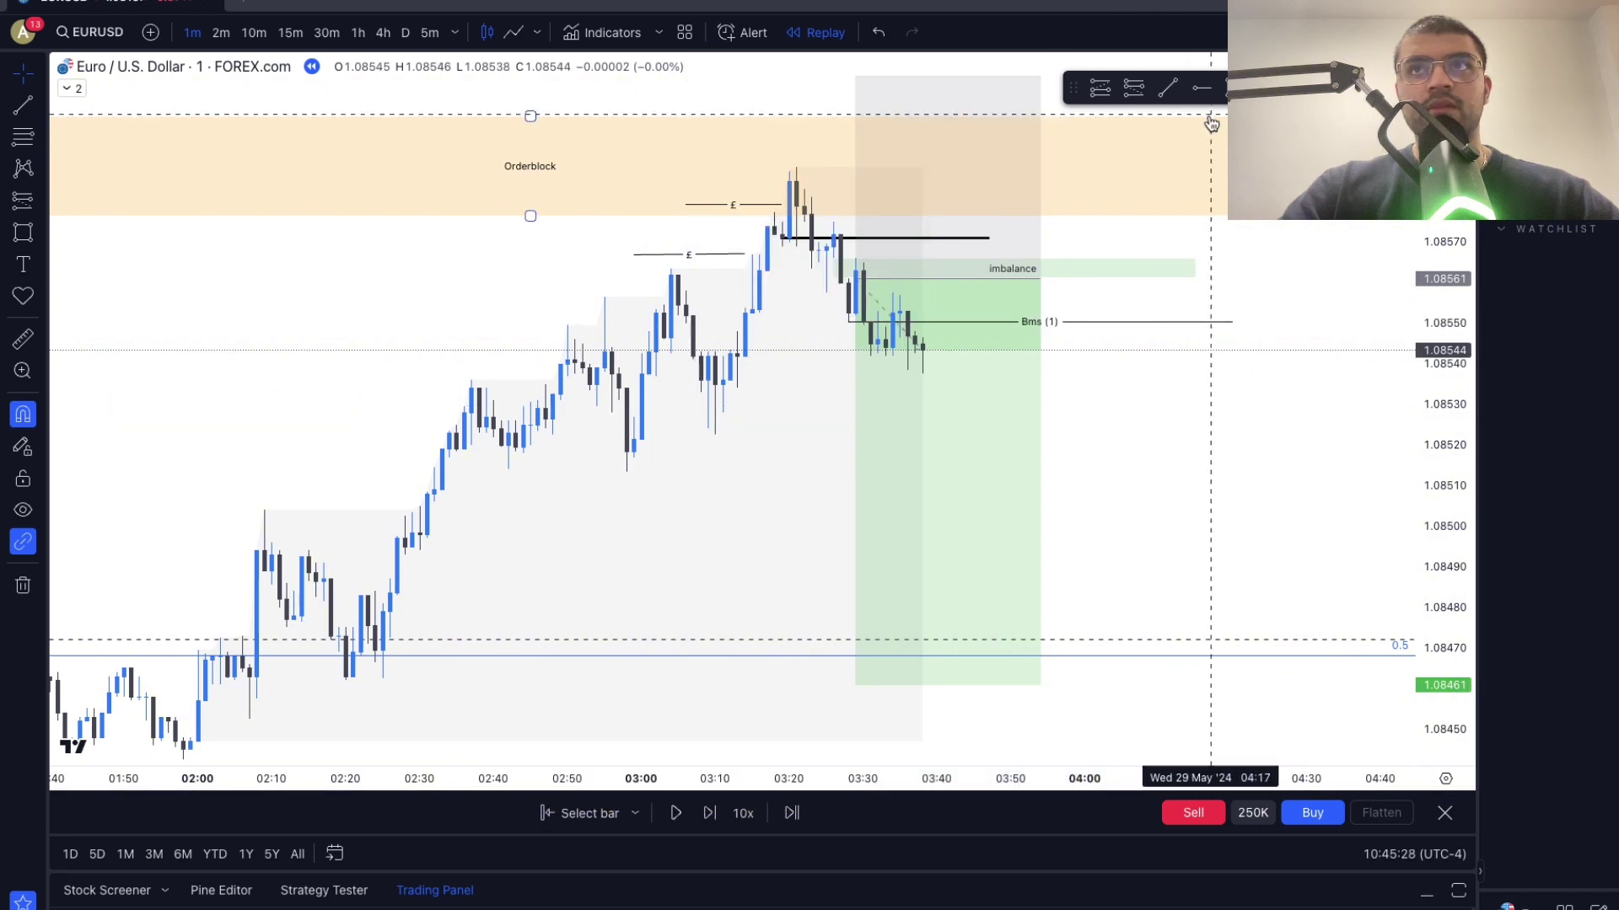
{"action": "left_click", "coordinate": [907, 372]}
{"action": "left_click", "coordinate": [1107, 370]}
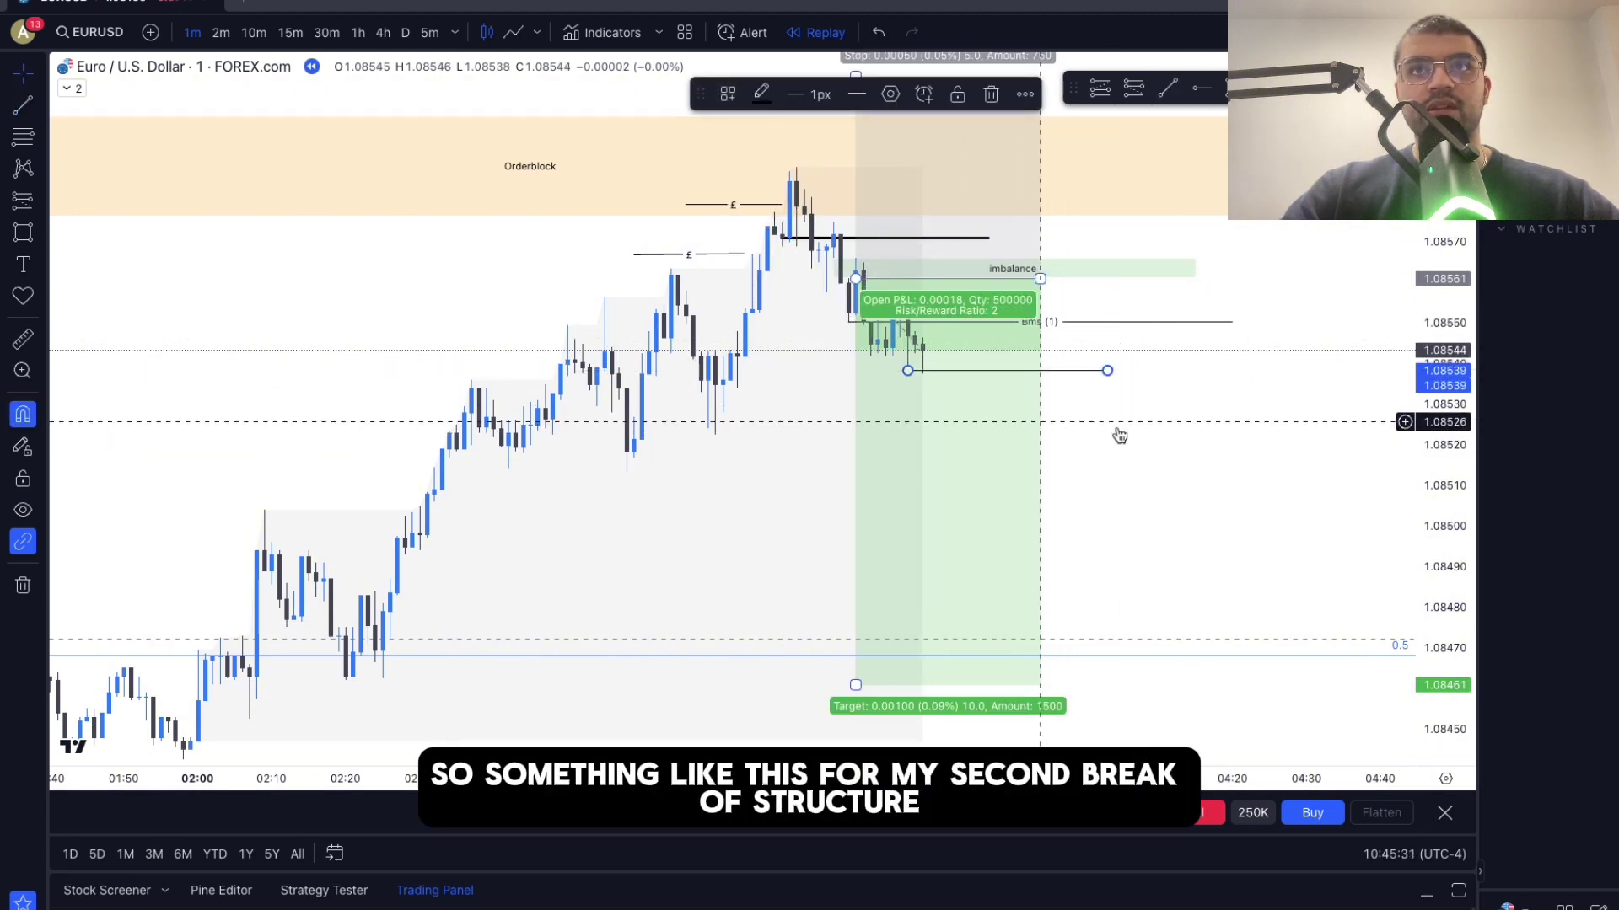
{"action": "left_click", "coordinate": [1115, 421]}
{"action": "left_click", "coordinate": [1099, 371]}
{"action": "left_click", "coordinate": [735, 97]}
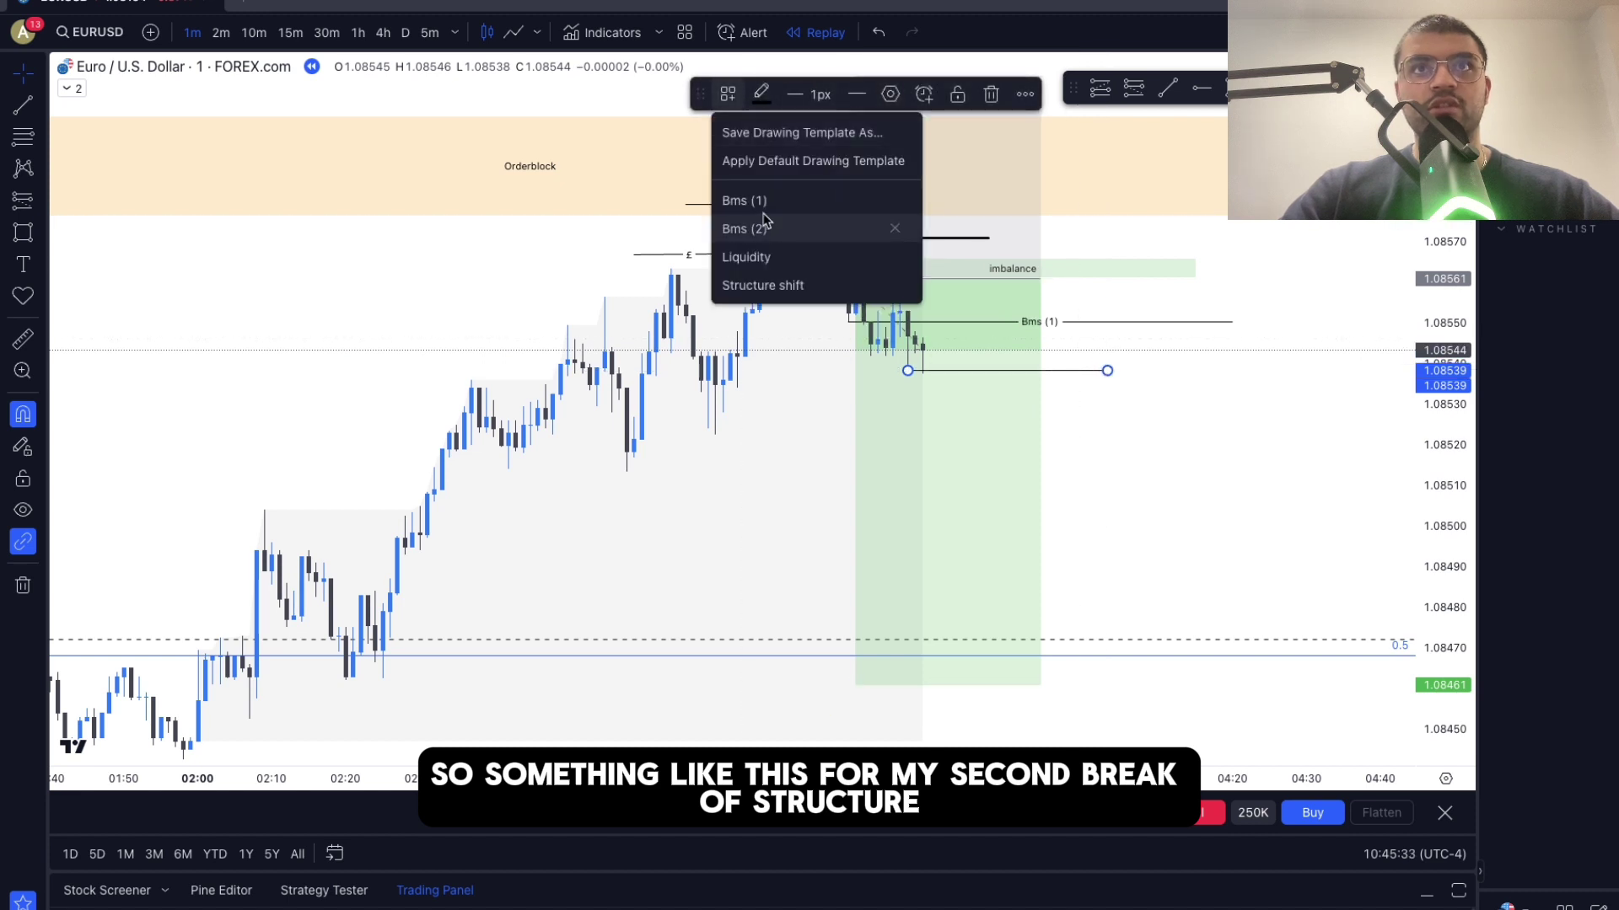
{"action": "left_click", "coordinate": [741, 223]}
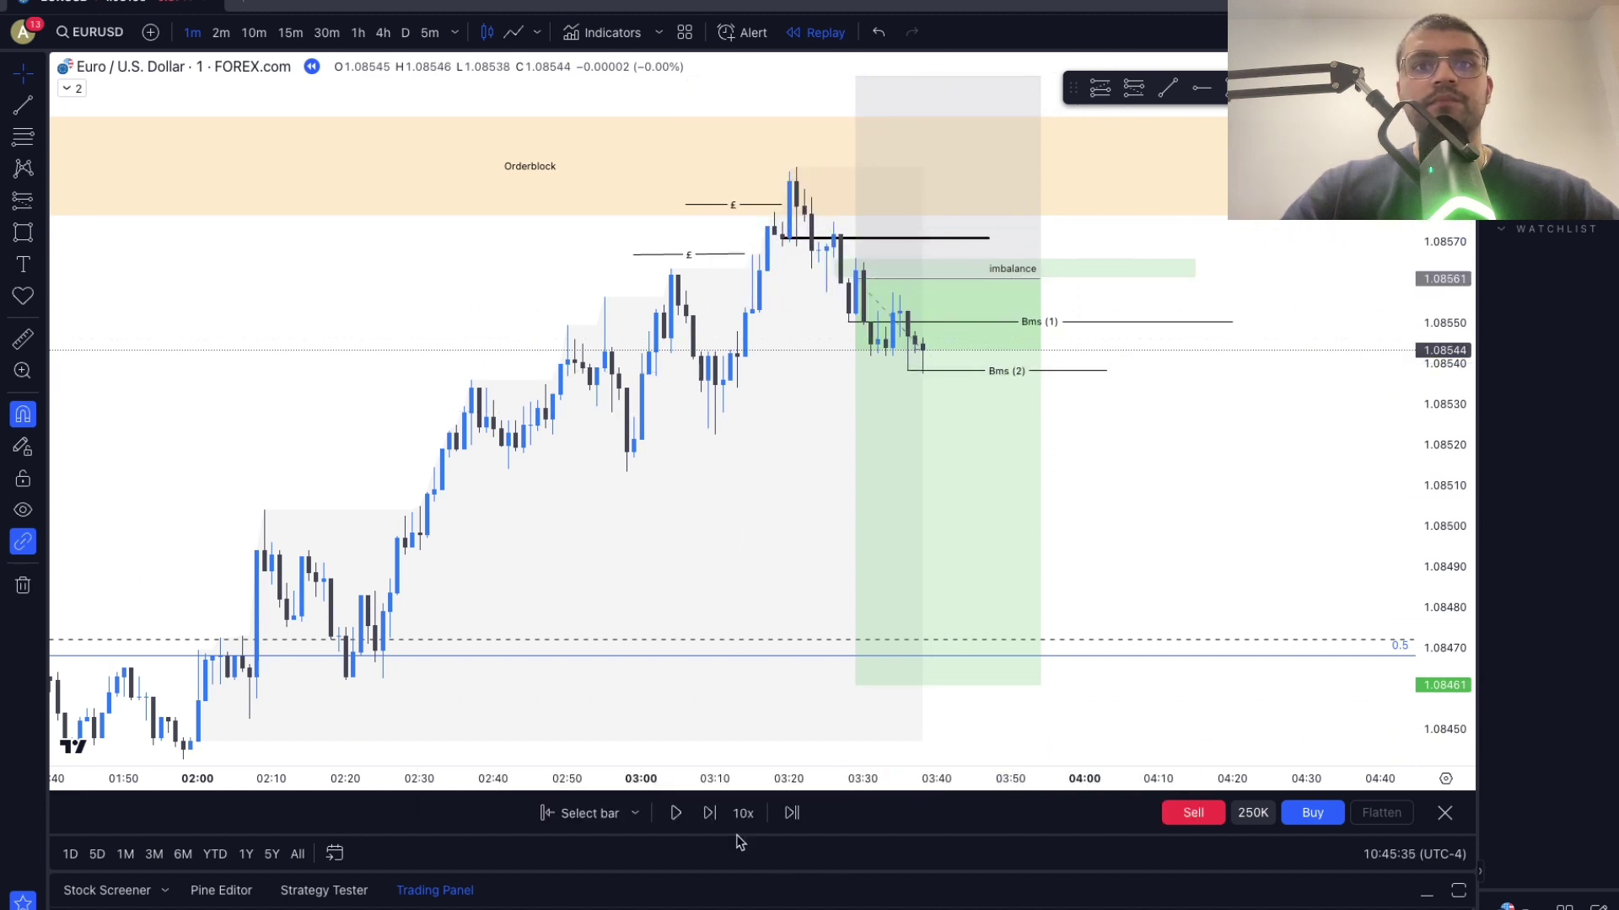
- Advance the replay bar by bar to just after 04:00
{"action": "left_click", "coordinate": [711, 813]}
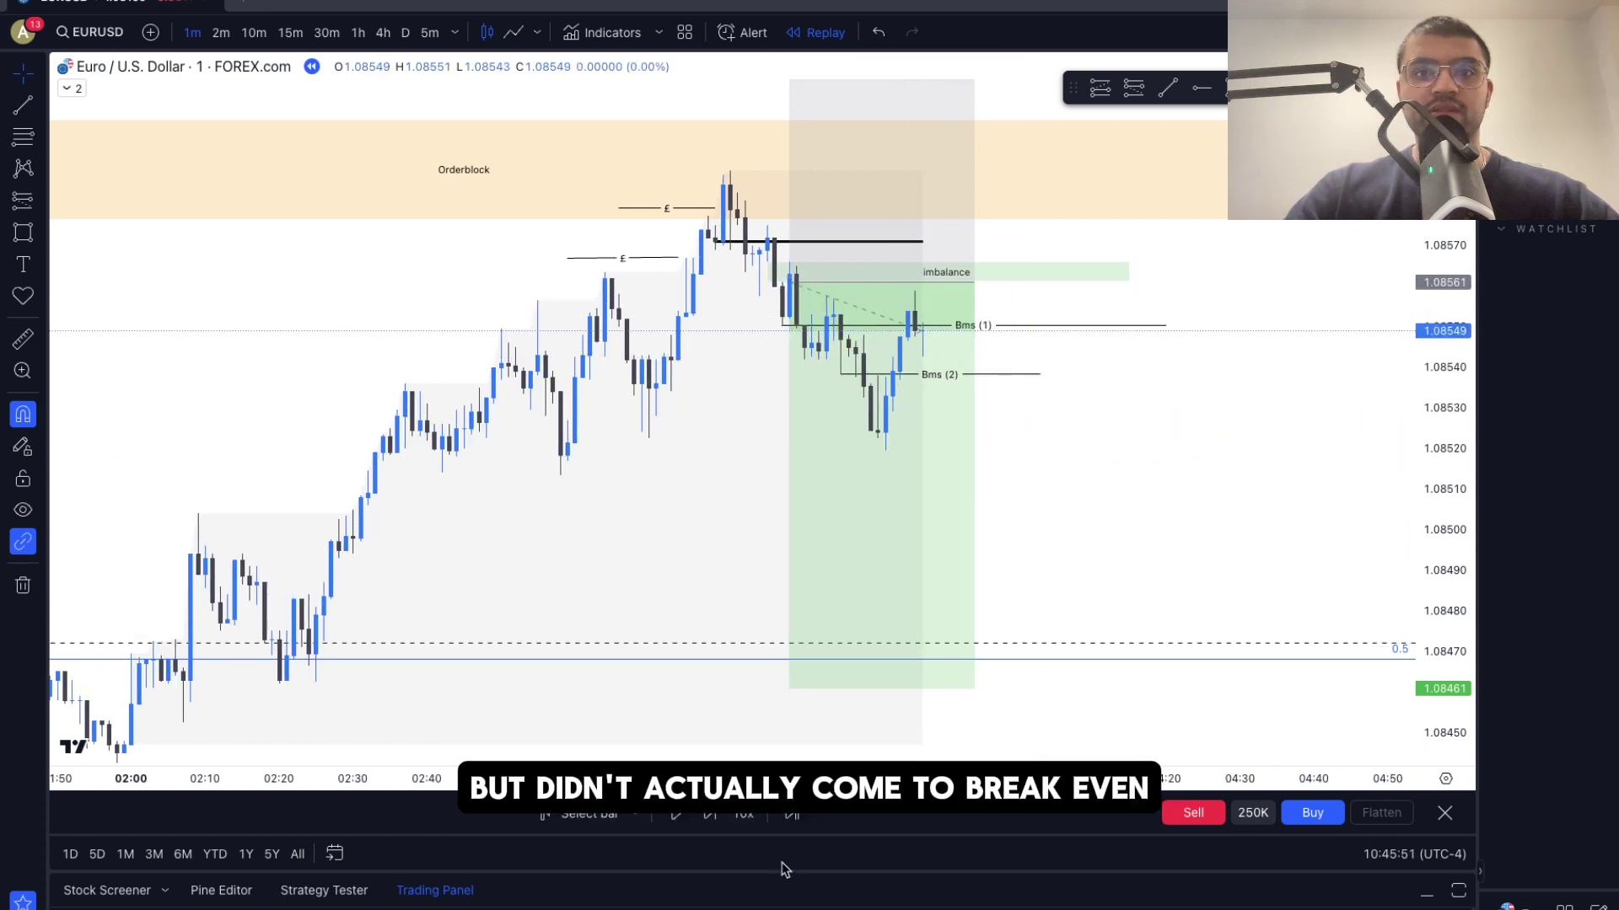
{"action": "left_click", "coordinate": [710, 820]}
{"action": "left_click", "coordinate": [710, 821]}
{"action": "left_click", "coordinate": [710, 821]}
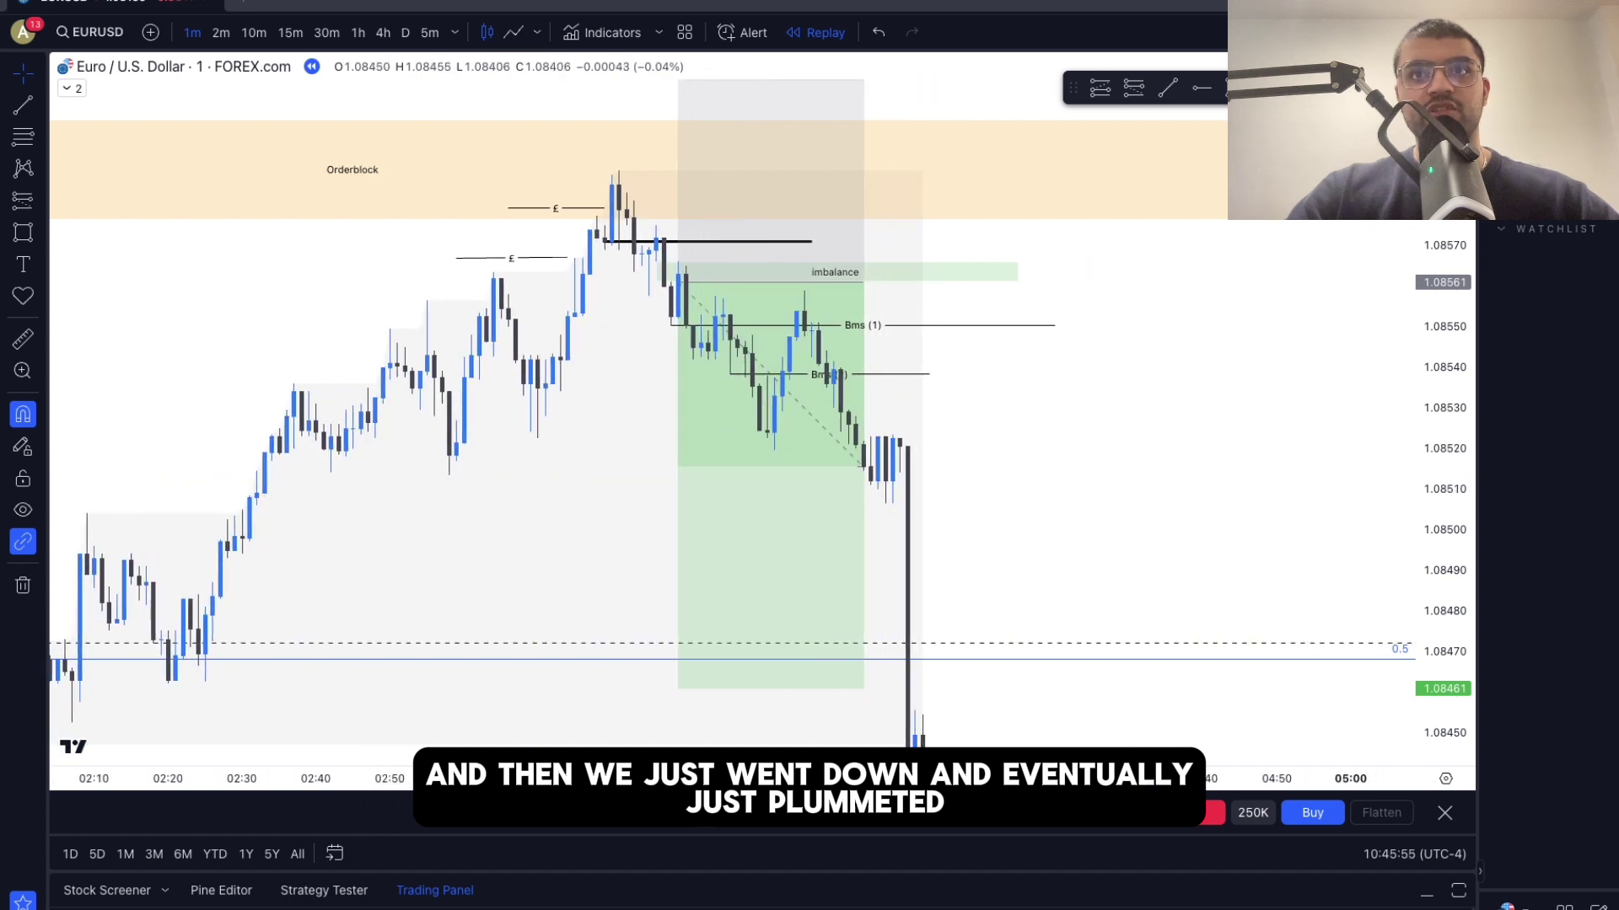
- Examine the completed short trade against the order block, the structure breaks and the 1.08461 target
{"action": "scroll", "coordinate": [1298, 455], "scroll_direction": "down", "scroll_amount": 4}
{"action": "left_click_drag", "start_coordinate": [1434, 274], "coordinate": [1424, 522]}
{"action": "scroll", "coordinate": [1211, 474], "scroll_direction": "down", "scroll_amount": 3}
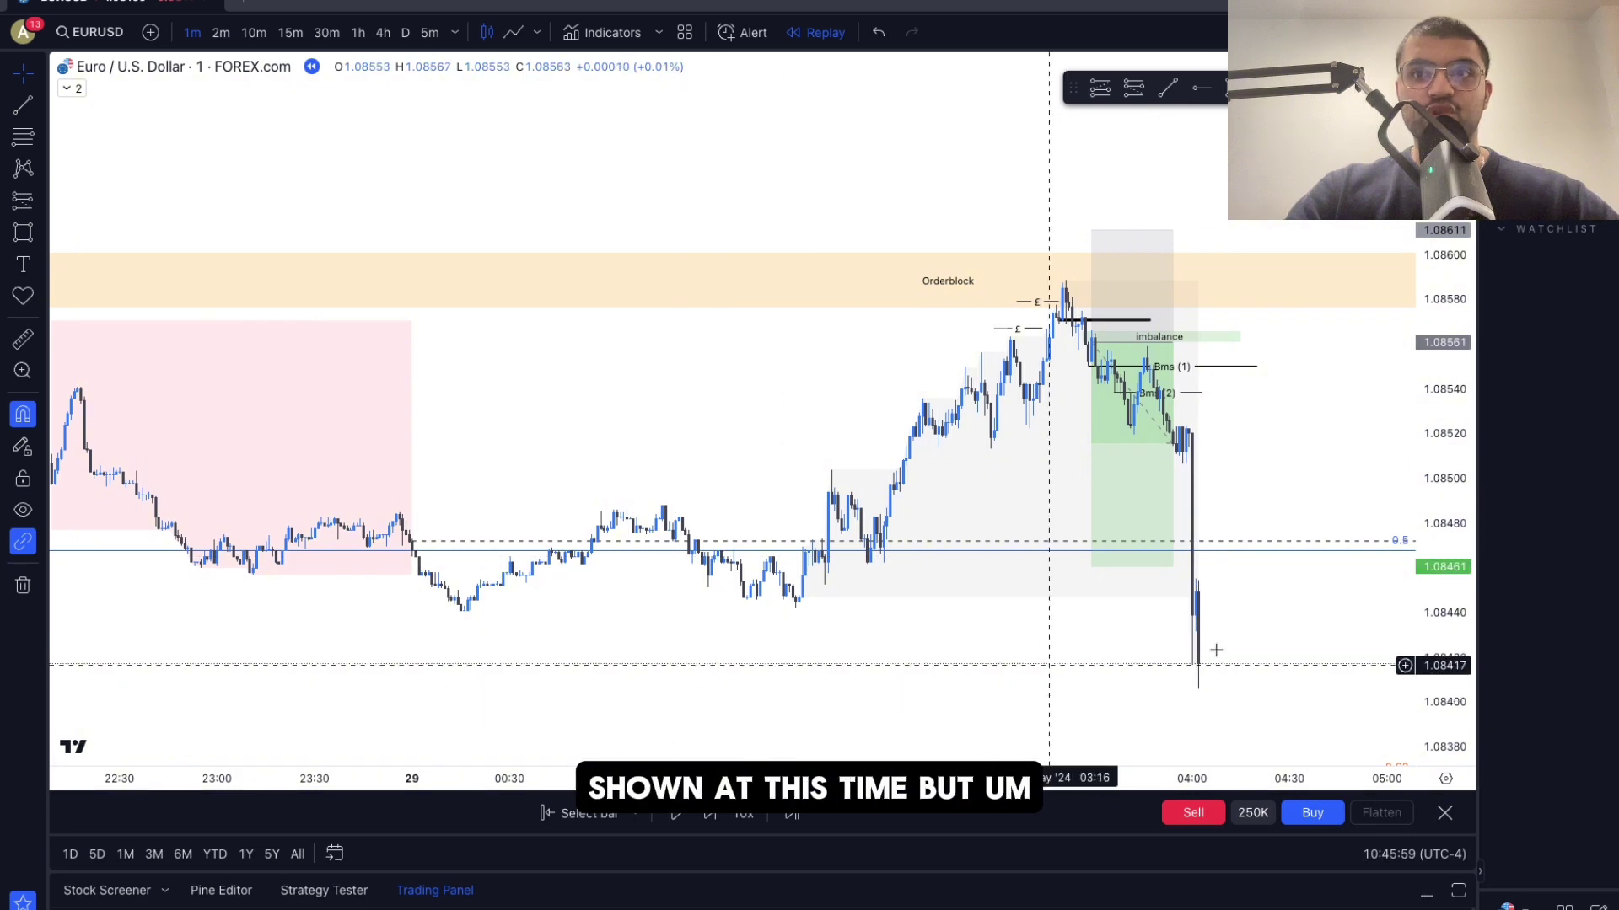
{"action": "scroll", "coordinate": [1231, 506], "scroll_direction": "up", "scroll_amount": 3}
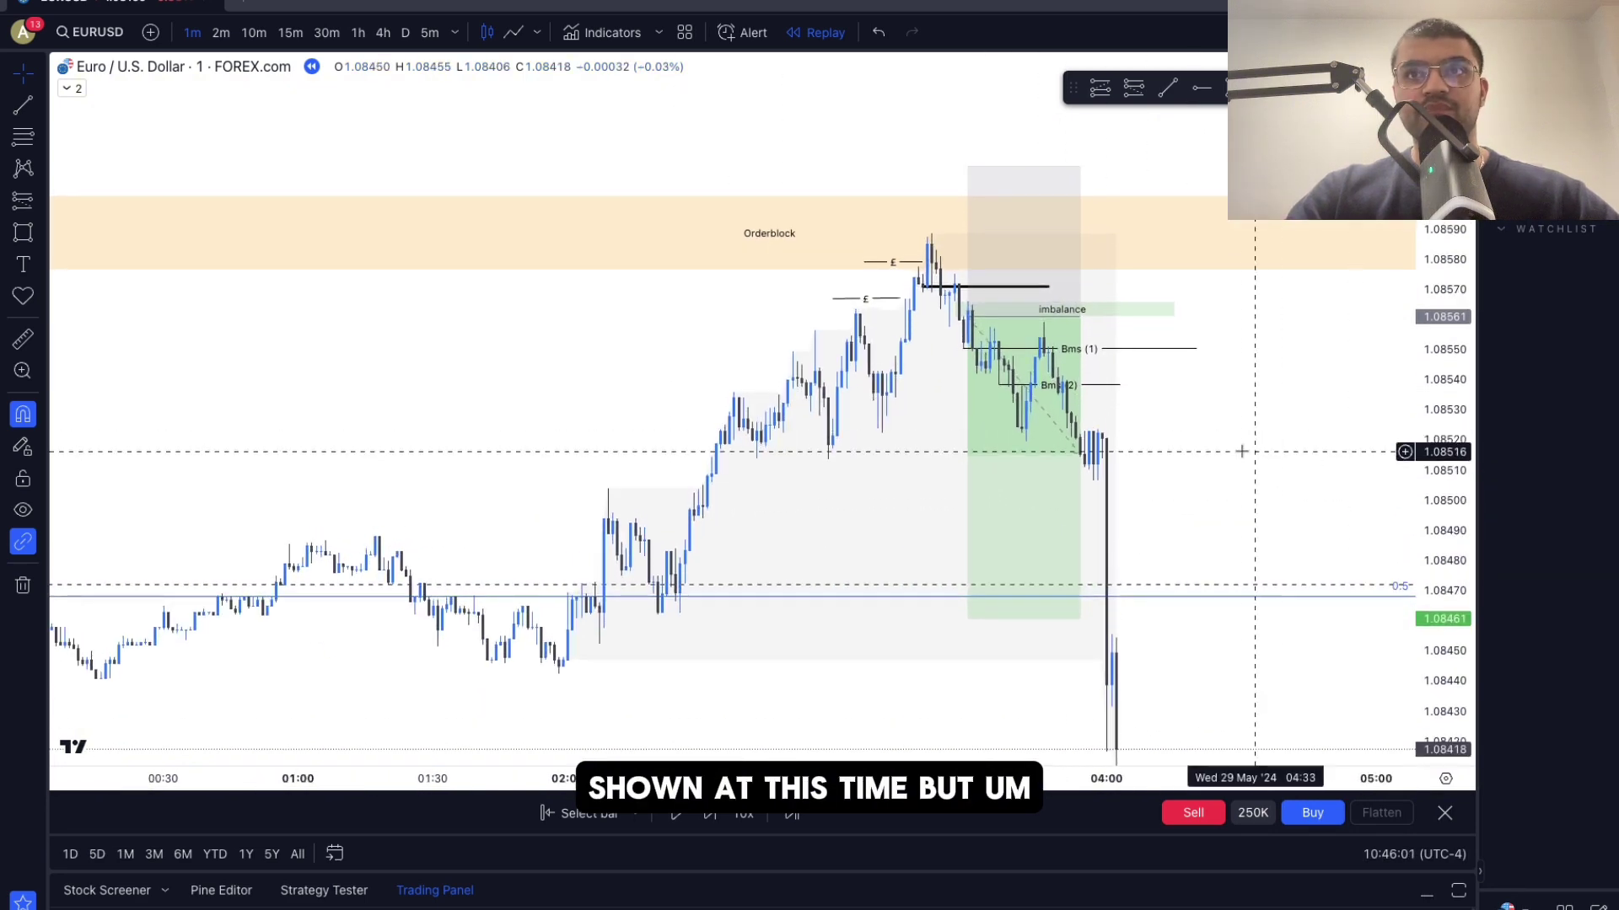
{"action": "scroll", "coordinate": [1241, 462], "scroll_direction": "down", "scroll_amount": 3}
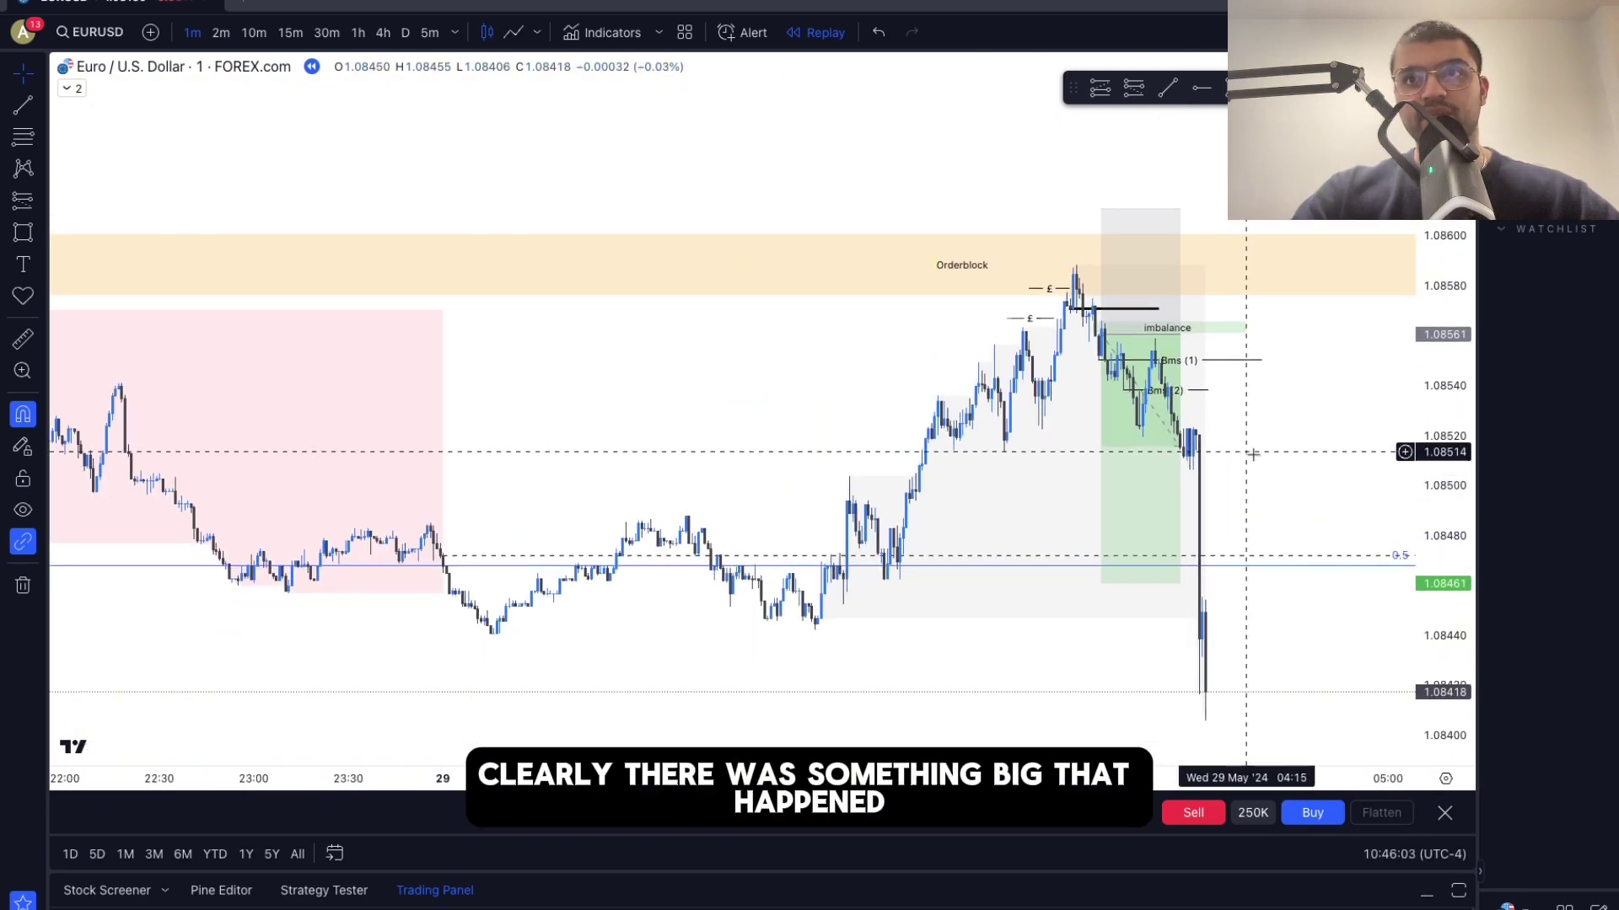
{"action": "scroll", "coordinate": [1245, 462], "scroll_direction": "up", "scroll_amount": 3}
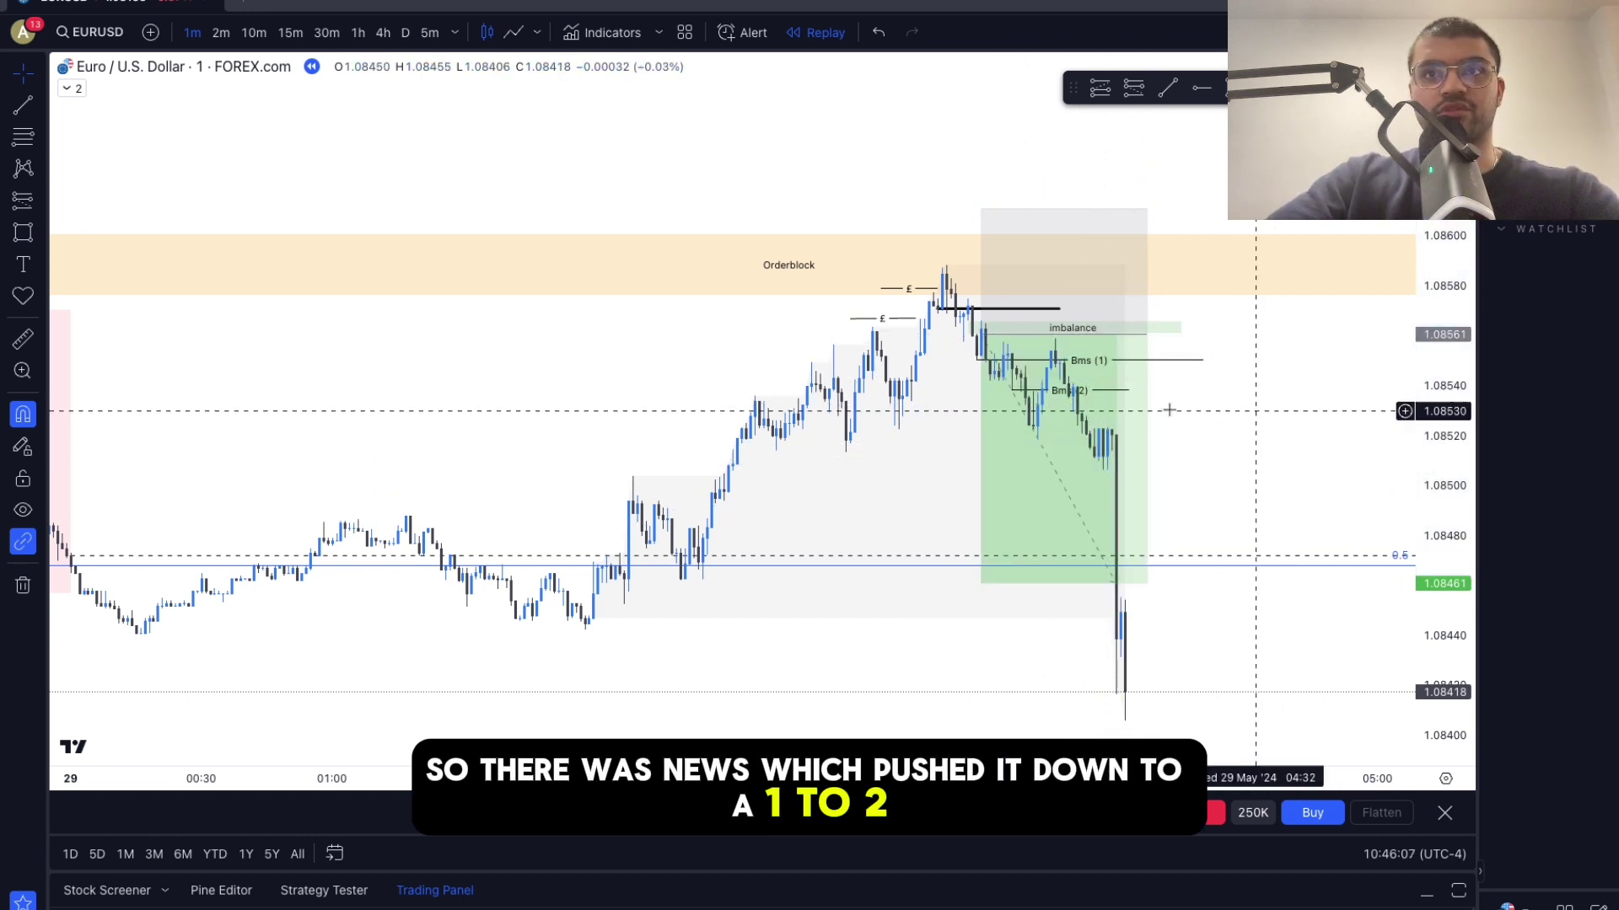
{"action": "scroll", "coordinate": [737, 387], "scroll_direction": "down", "scroll_amount": 3}
{"action": "scroll", "coordinate": [824, 450], "scroll_direction": "up", "scroll_amount": 4}
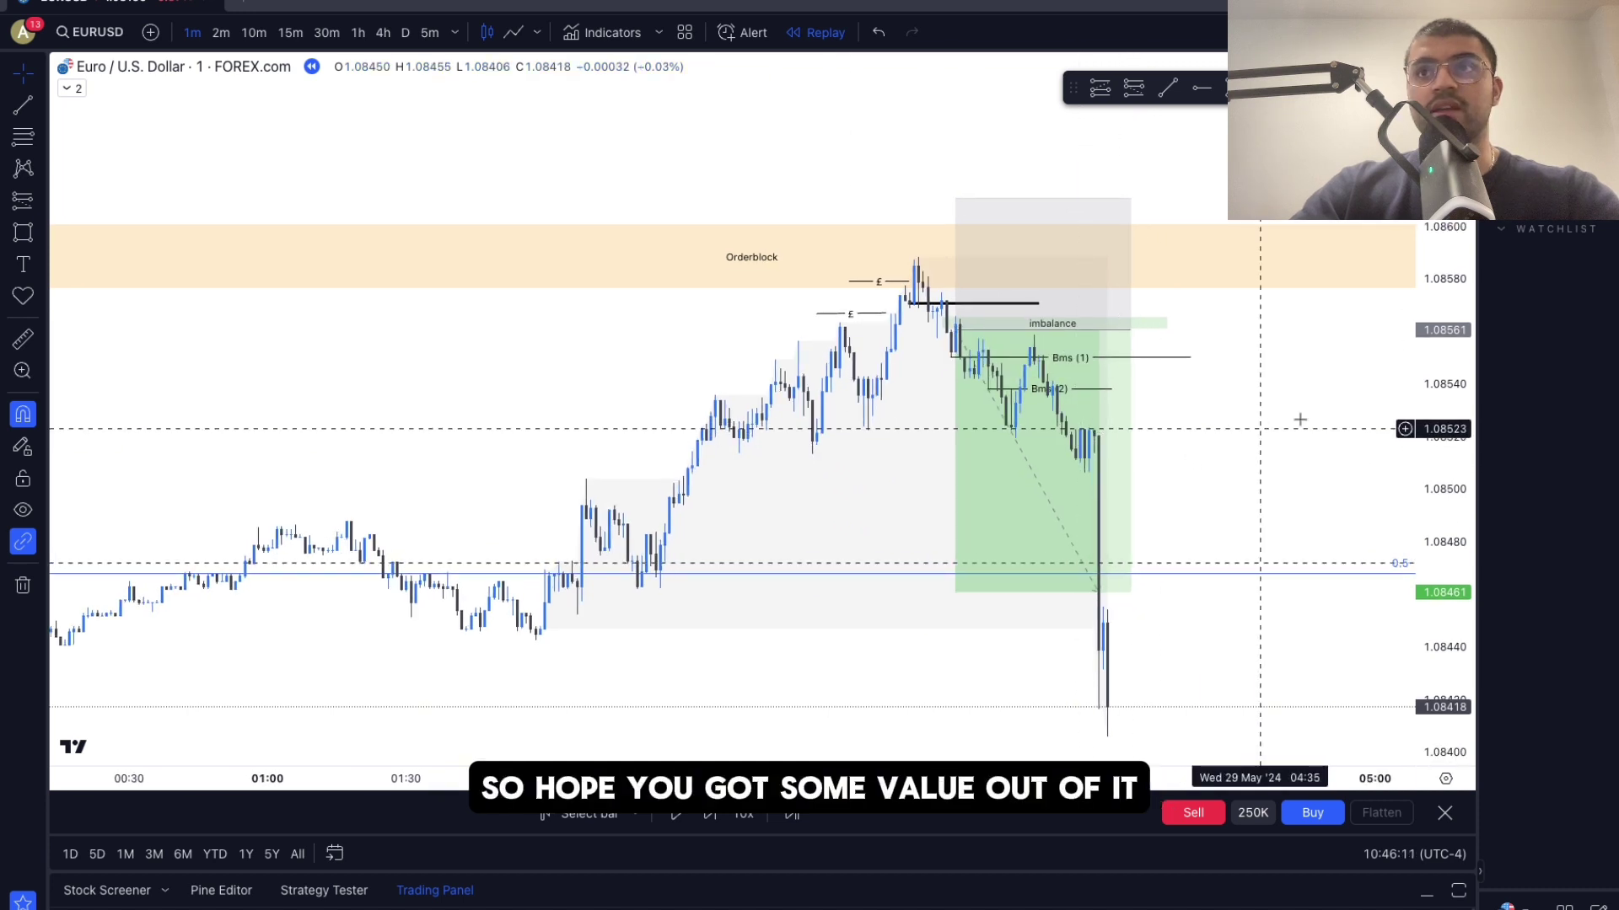
{"action": "scroll", "coordinate": [1341, 409], "scroll_direction": "up", "scroll_amount": 2}
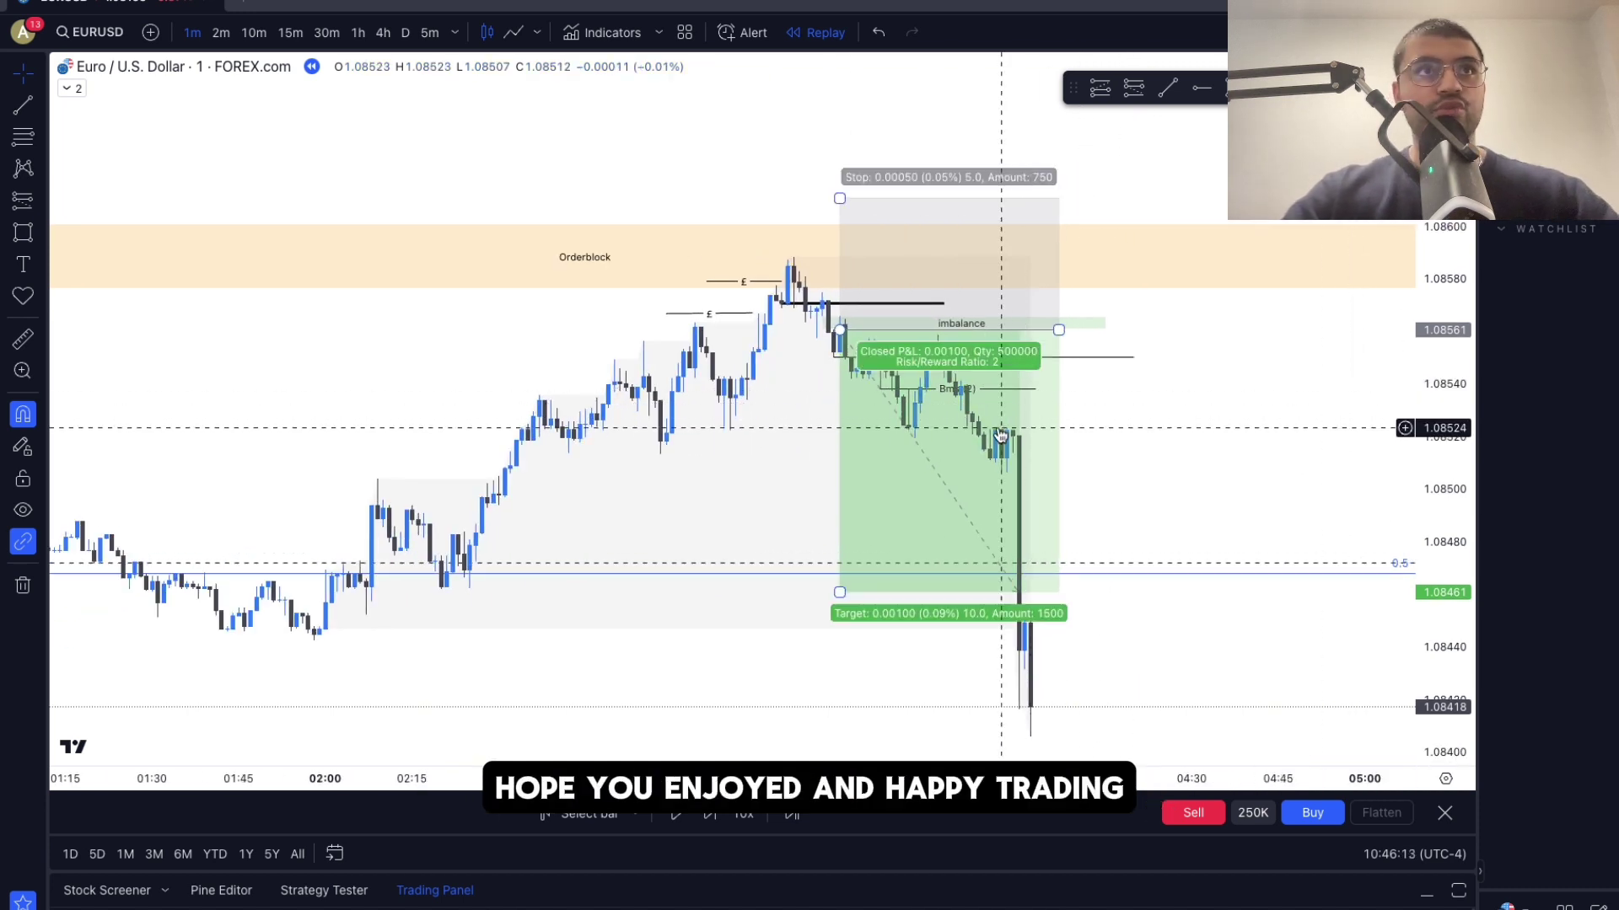